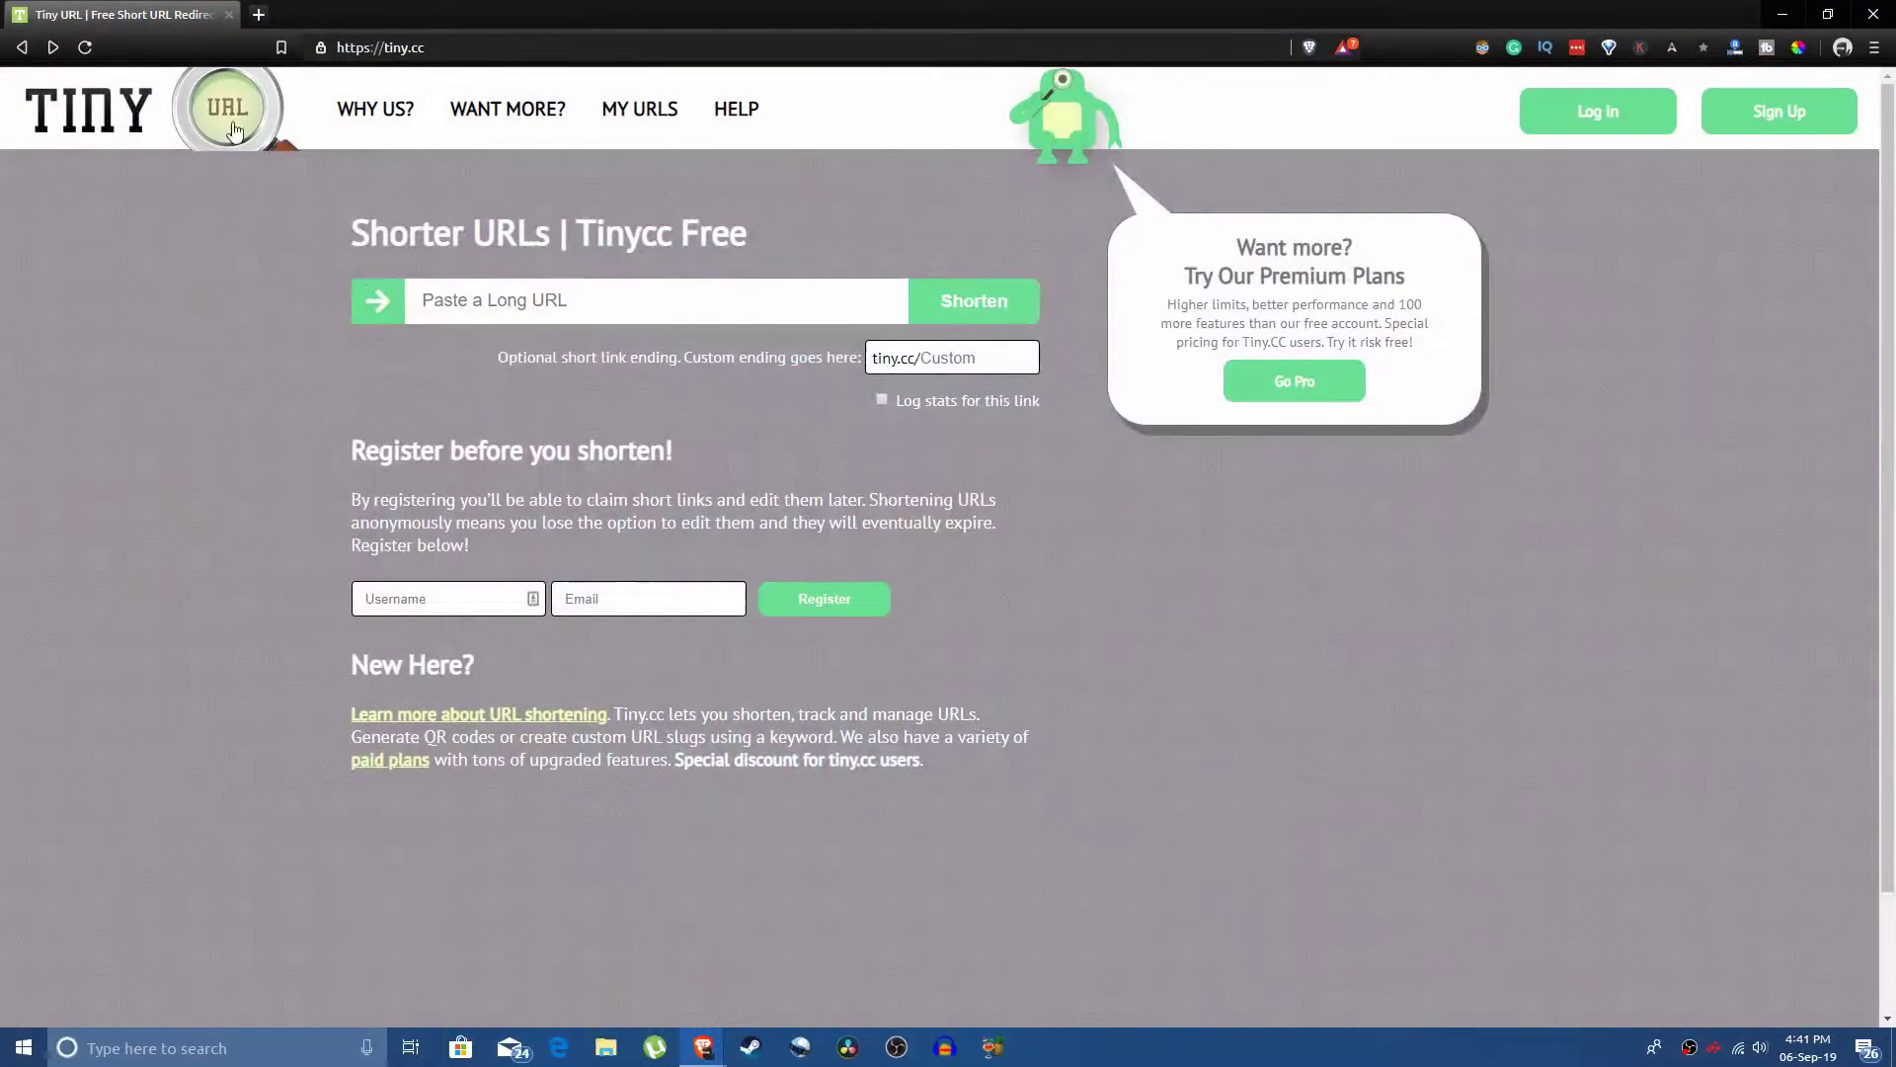
# Load the tiny.cc home page from the address bar.
pyautogui.click(385, 48)
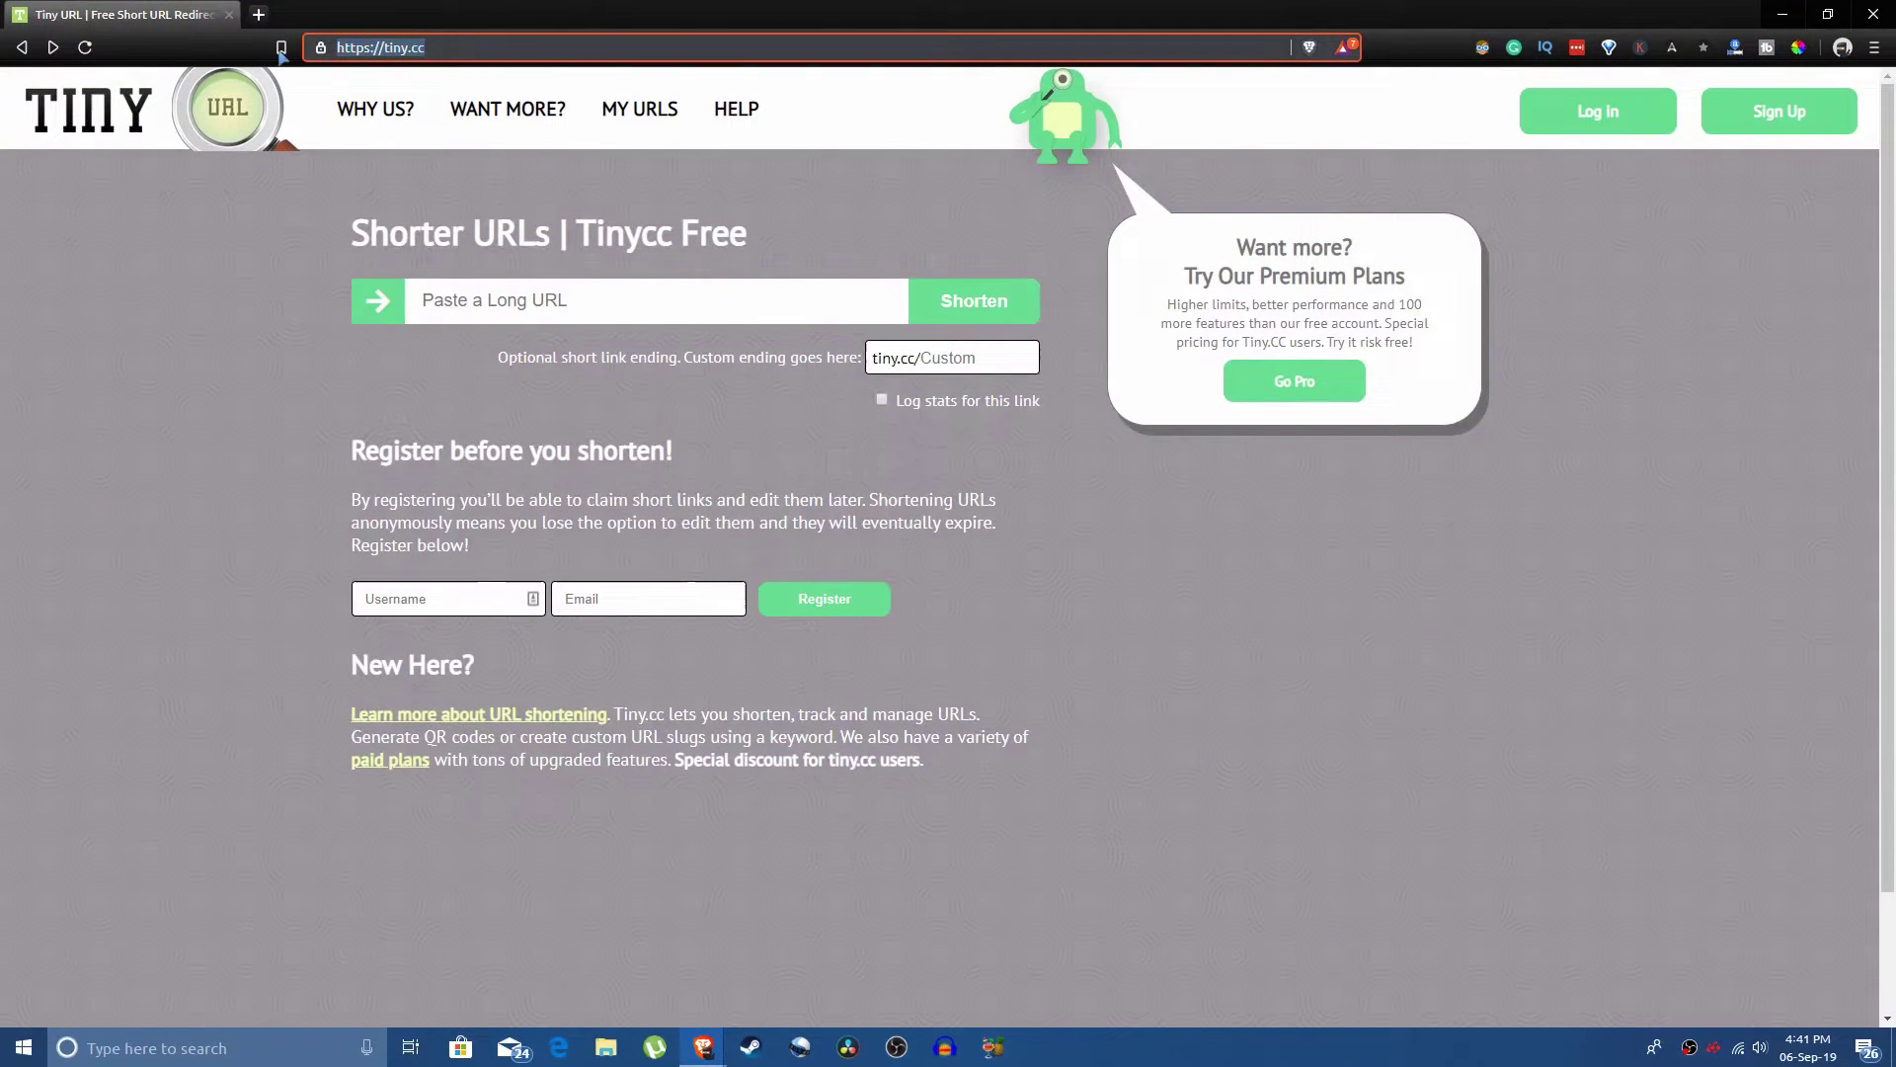
pyautogui.write('tiny')
pyautogui.press('Return')
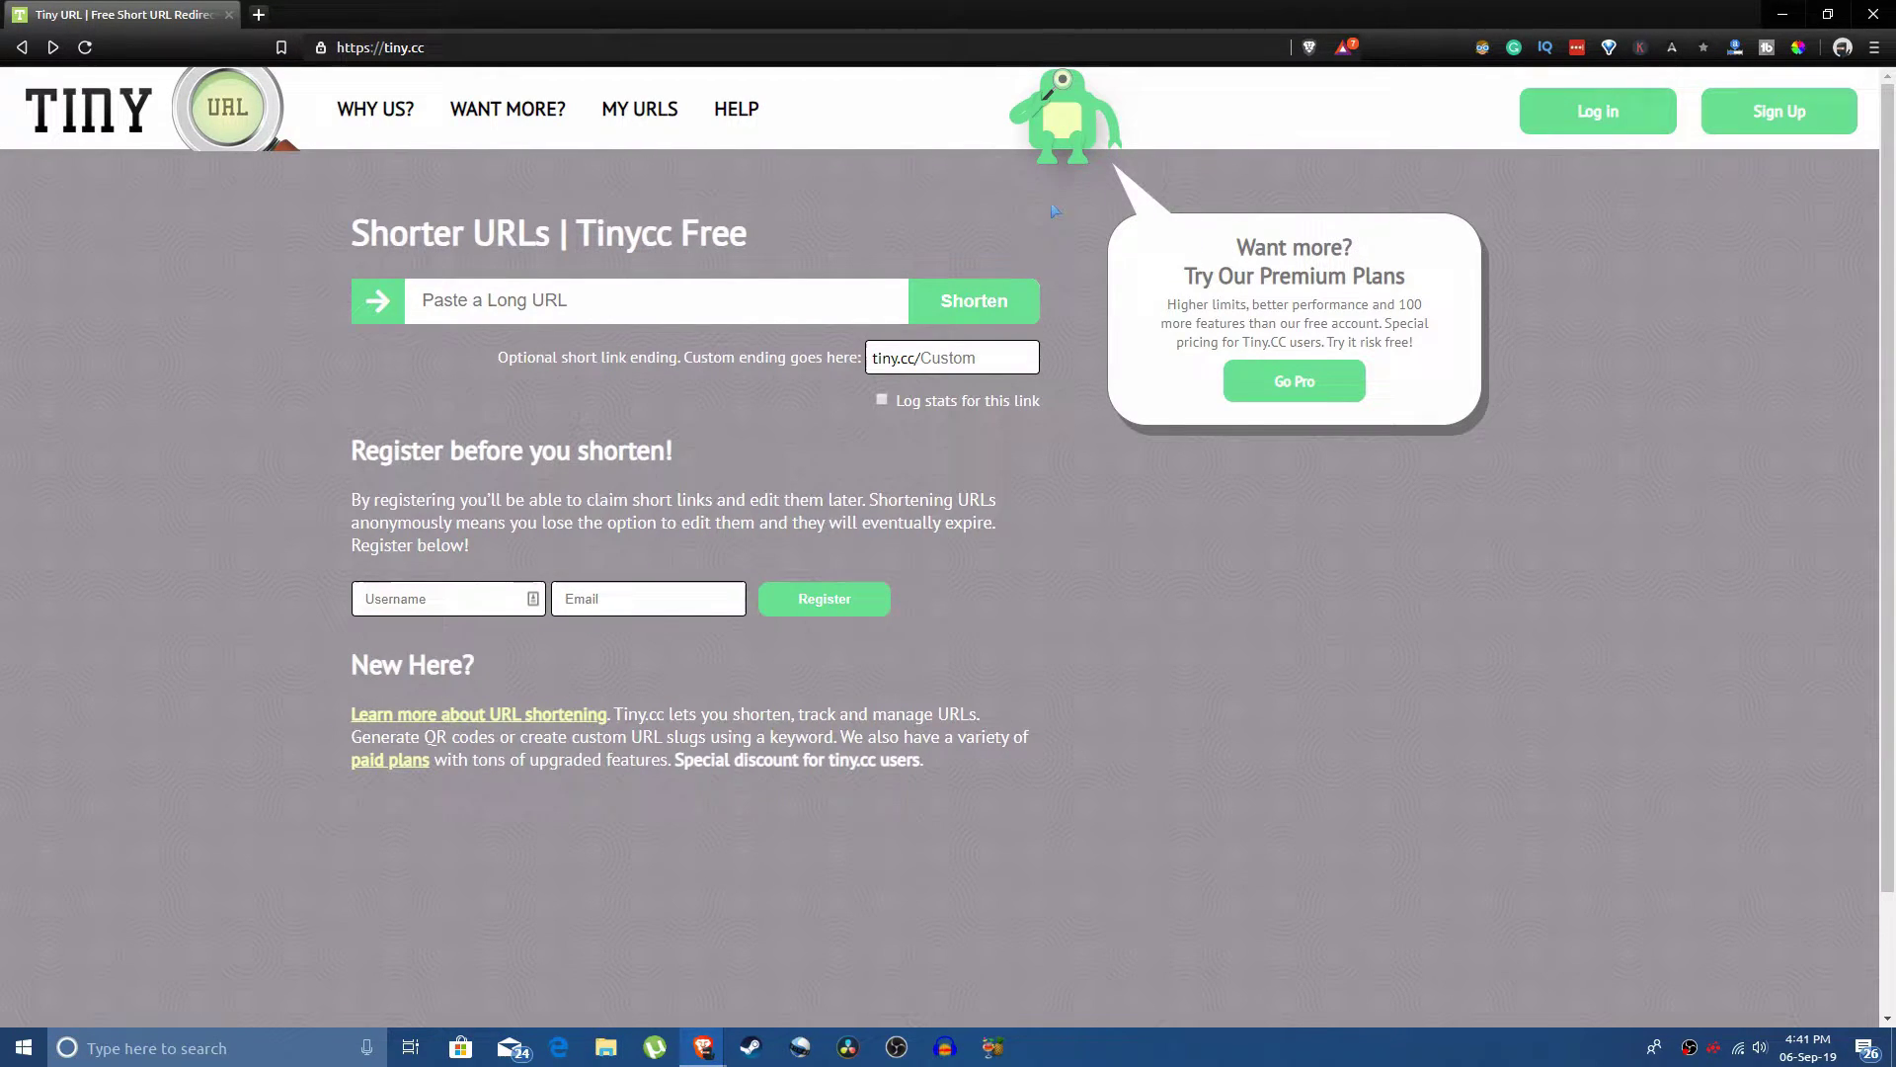
# Look over the Sign Up registration form, then close it without registering.
pyautogui.click(1779, 113)
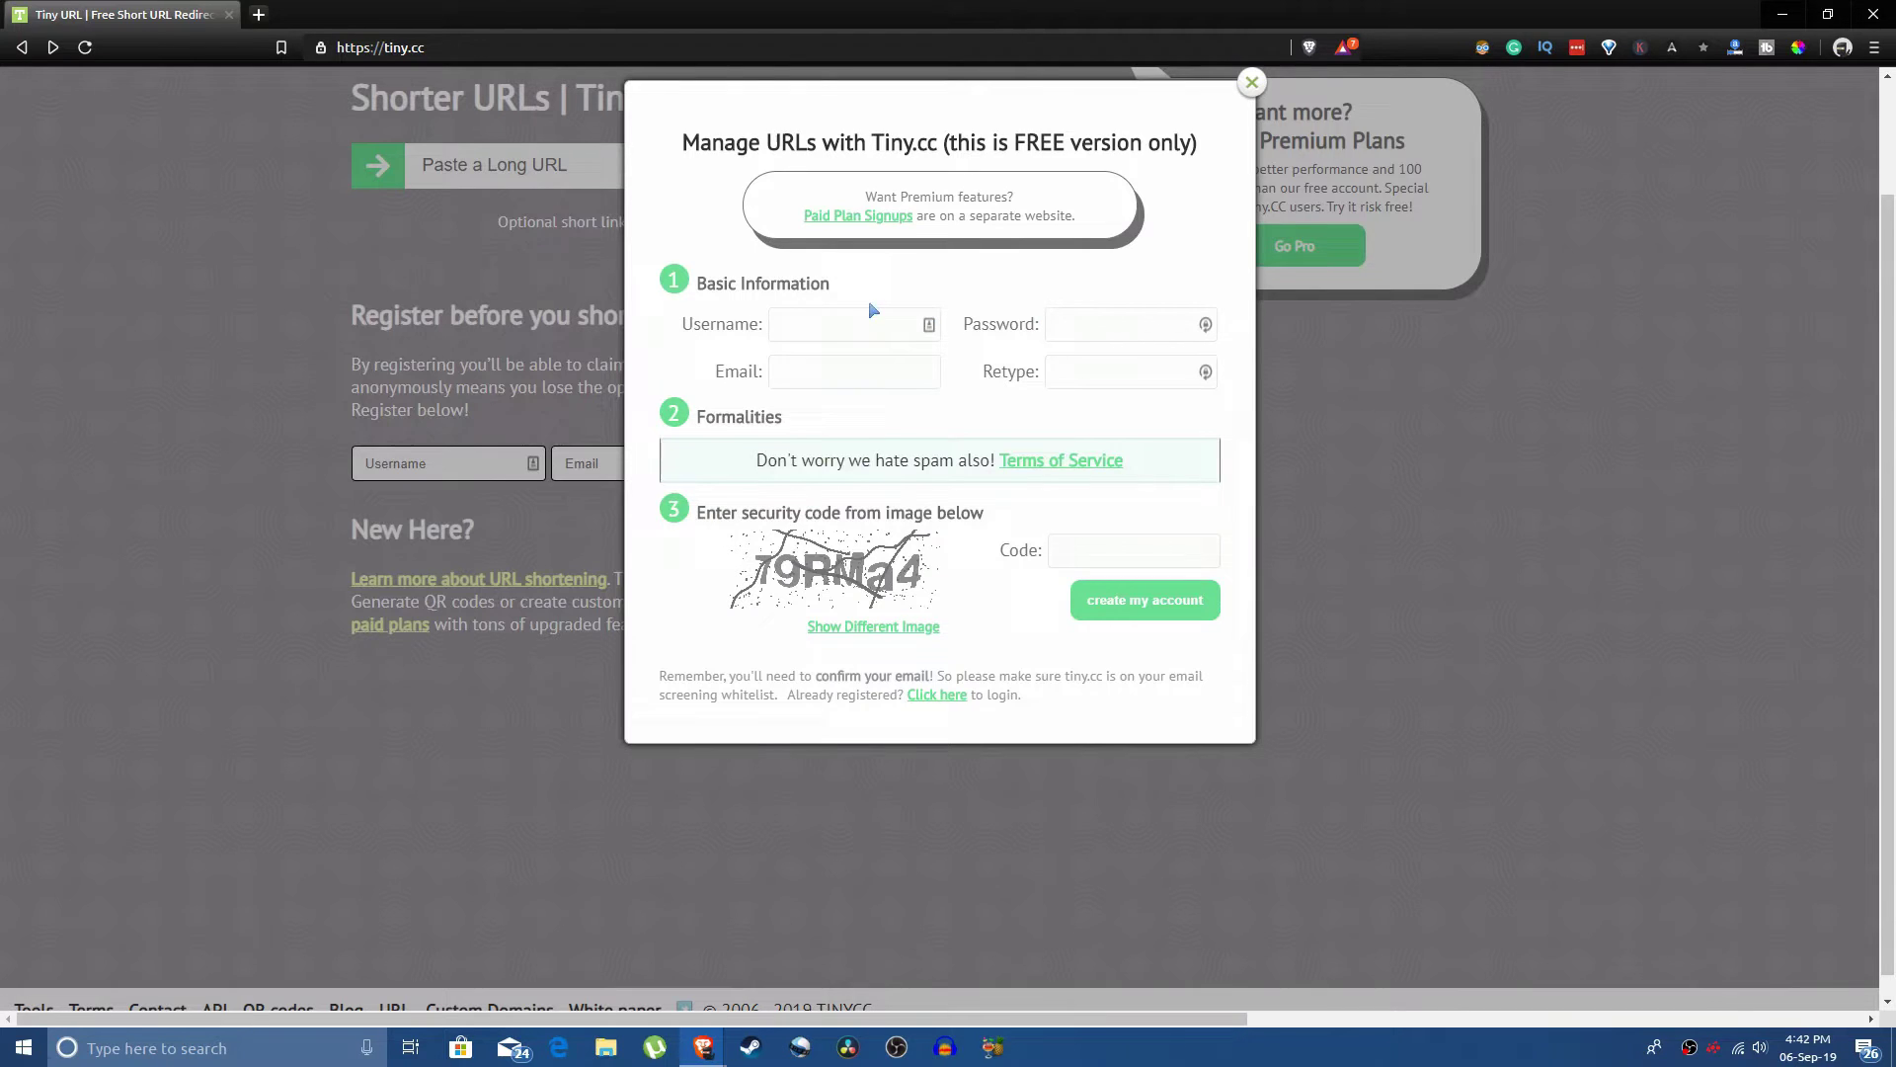
pyautogui.click(868, 324)
pyautogui.click(1092, 324)
pyautogui.click(1076, 550)
pyautogui.click(1027, 541)
pyautogui.moveTo(813, 680); pyautogui.dragTo(971, 664)
pyautogui.click(972, 664)
pyautogui.click(1253, 83)
# Log in to Tiny.cc with the account username and password.
pyautogui.scroll(2, 1581, 276)
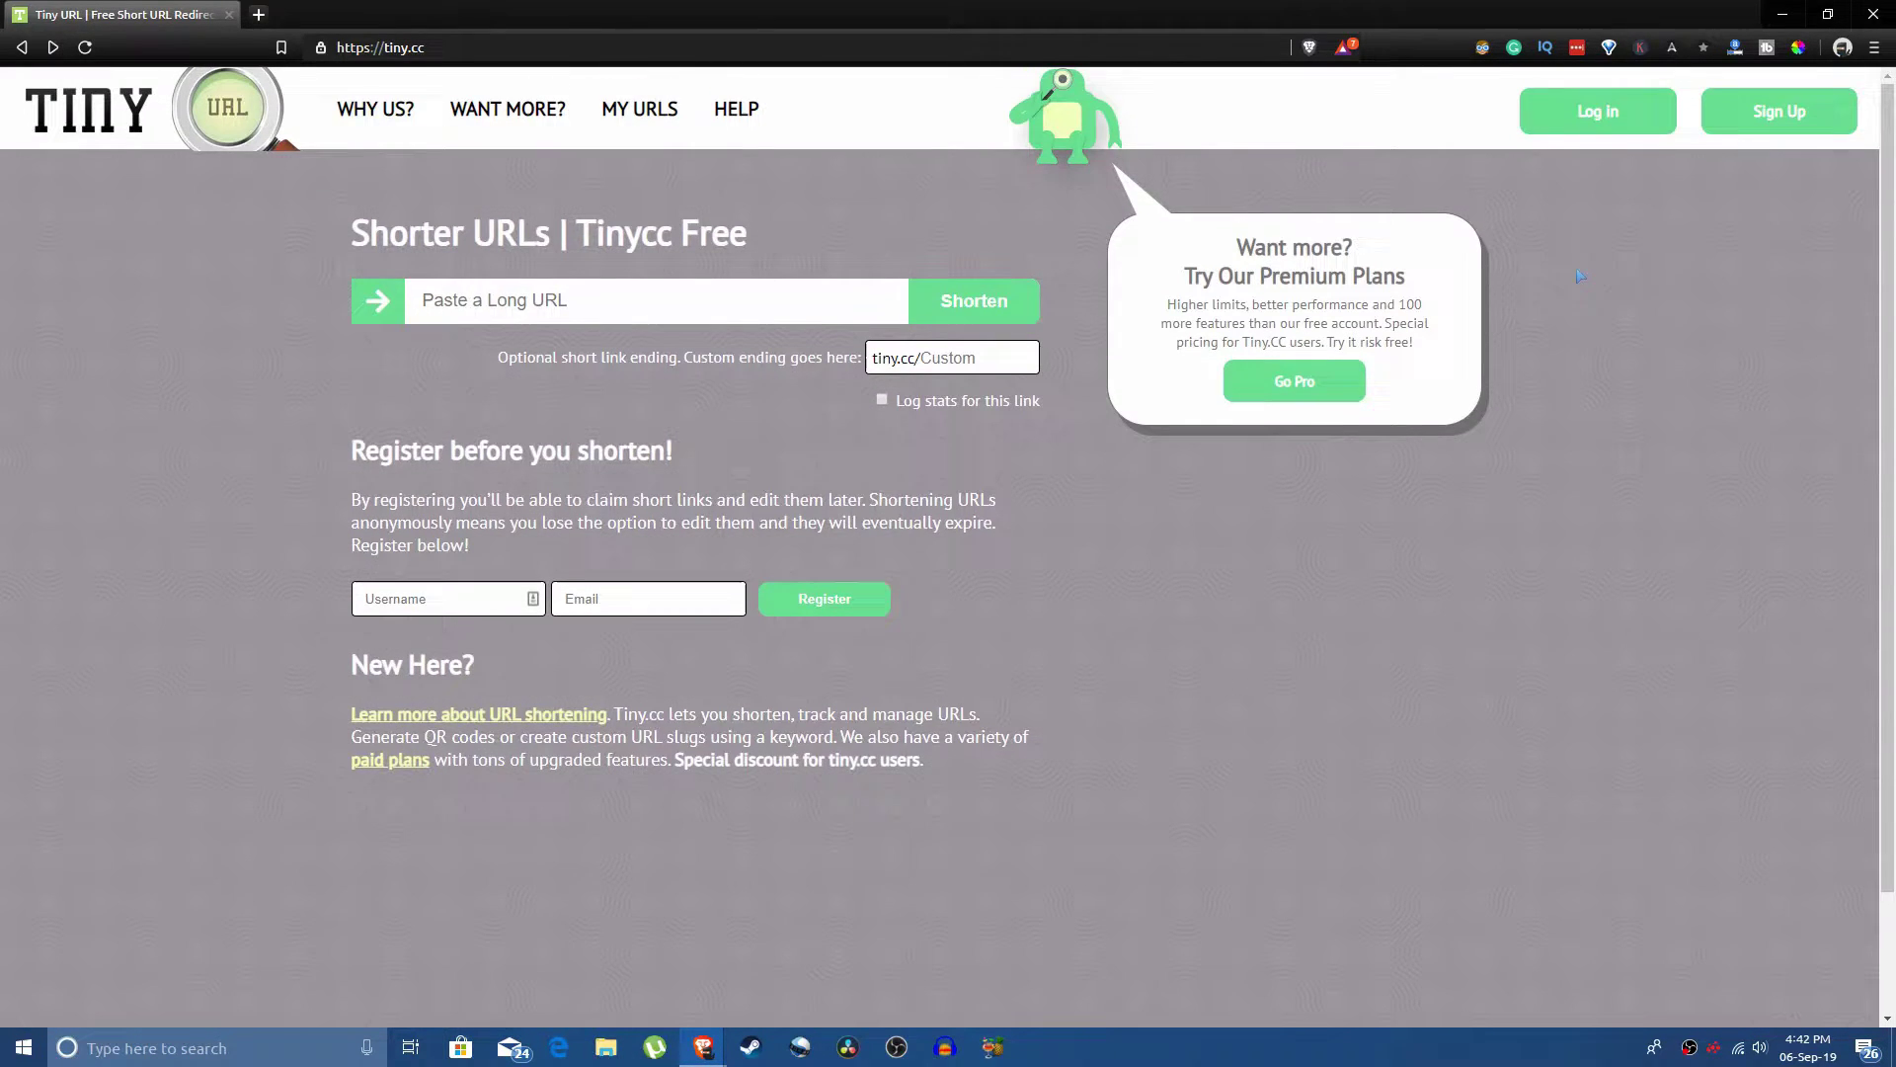
pyautogui.click(1596, 111)
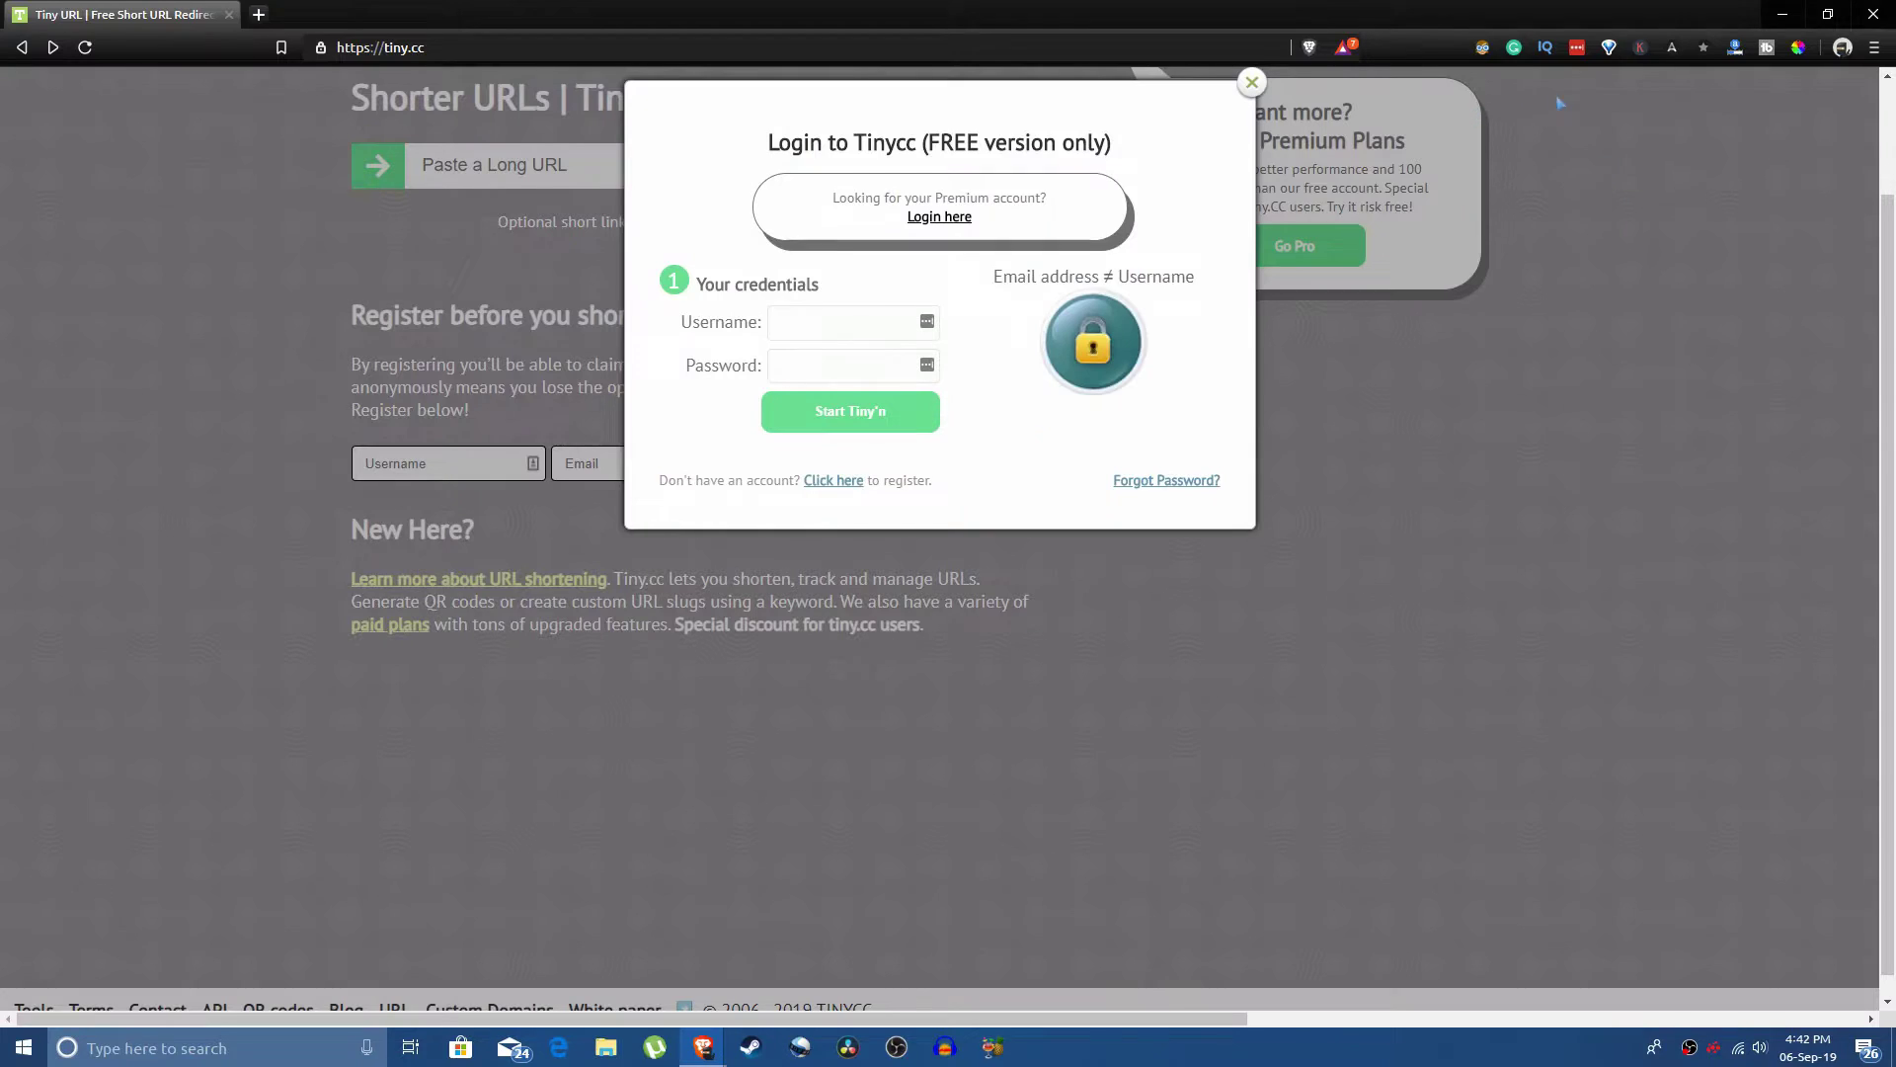
pyautogui.click(805, 323)
pyautogui.write('alimoi')
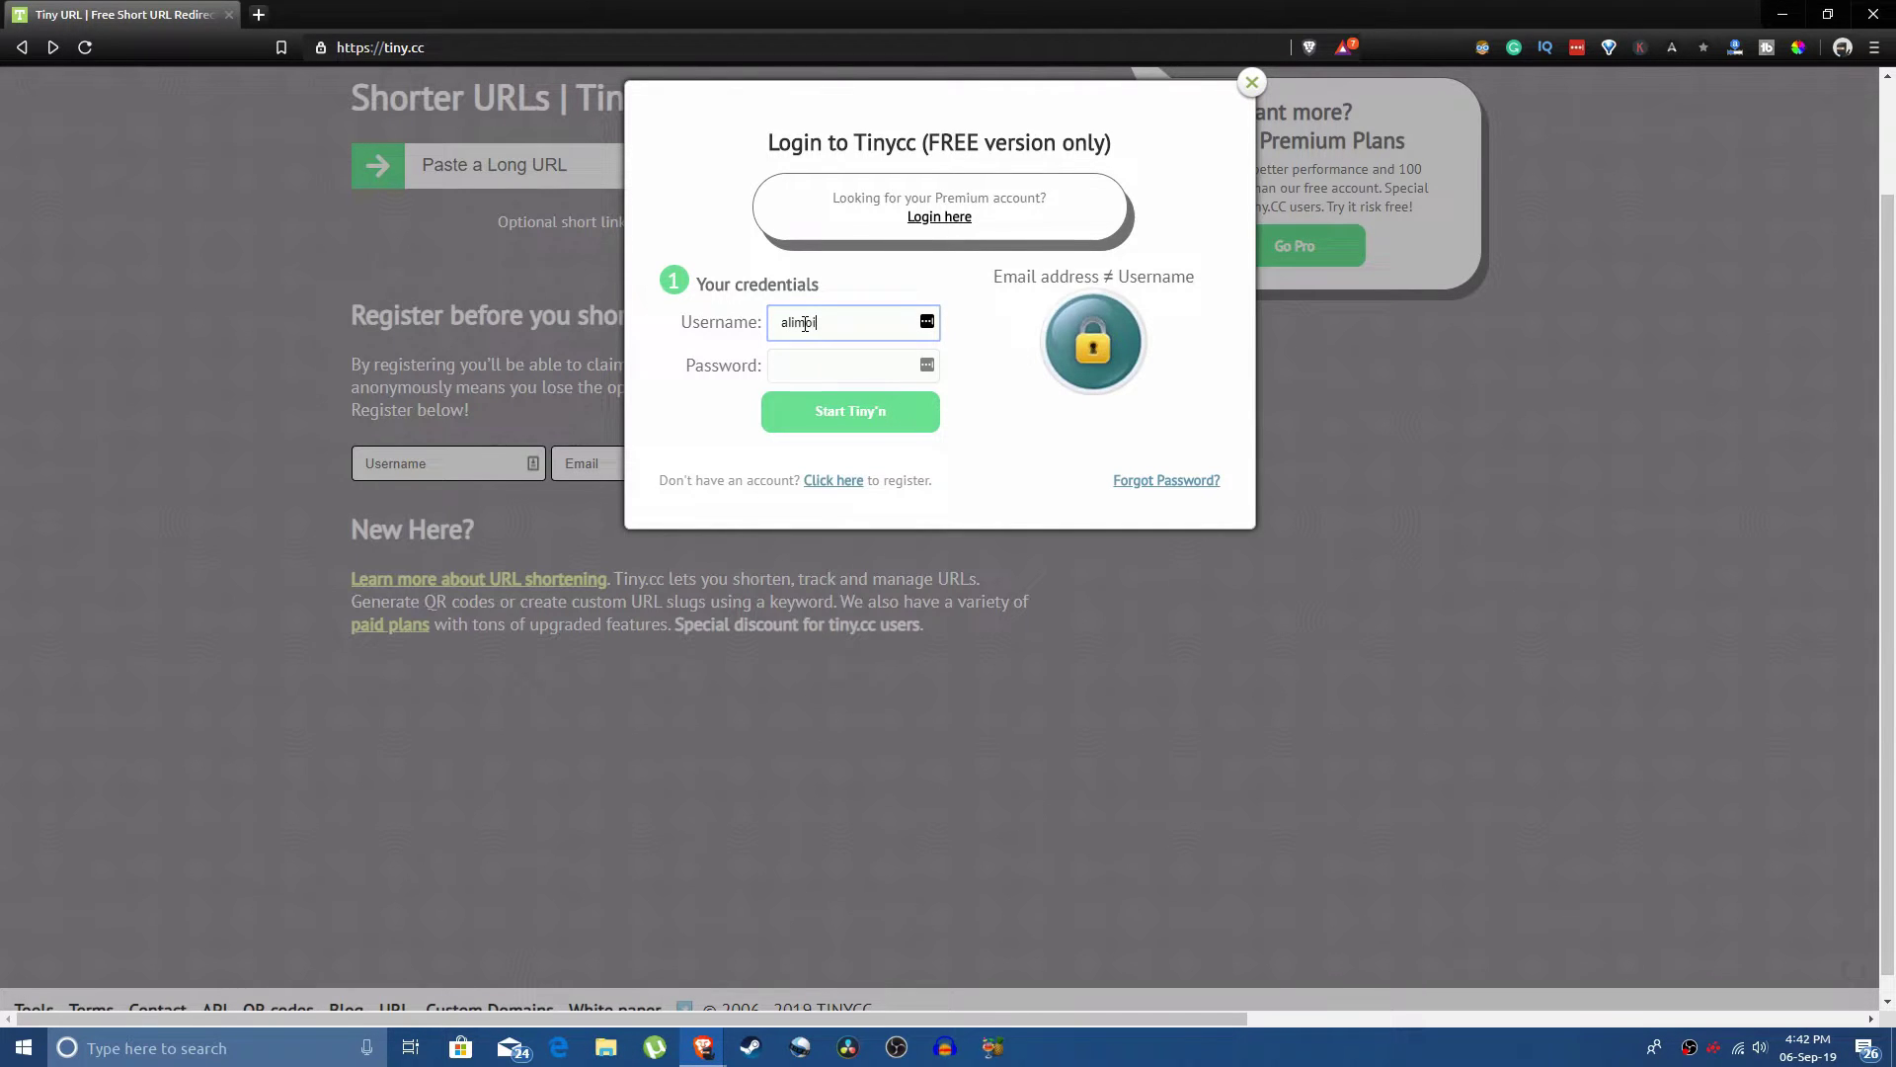
pyautogui.write('z7')
pyautogui.press('Tab')
pyautogui.write('******')
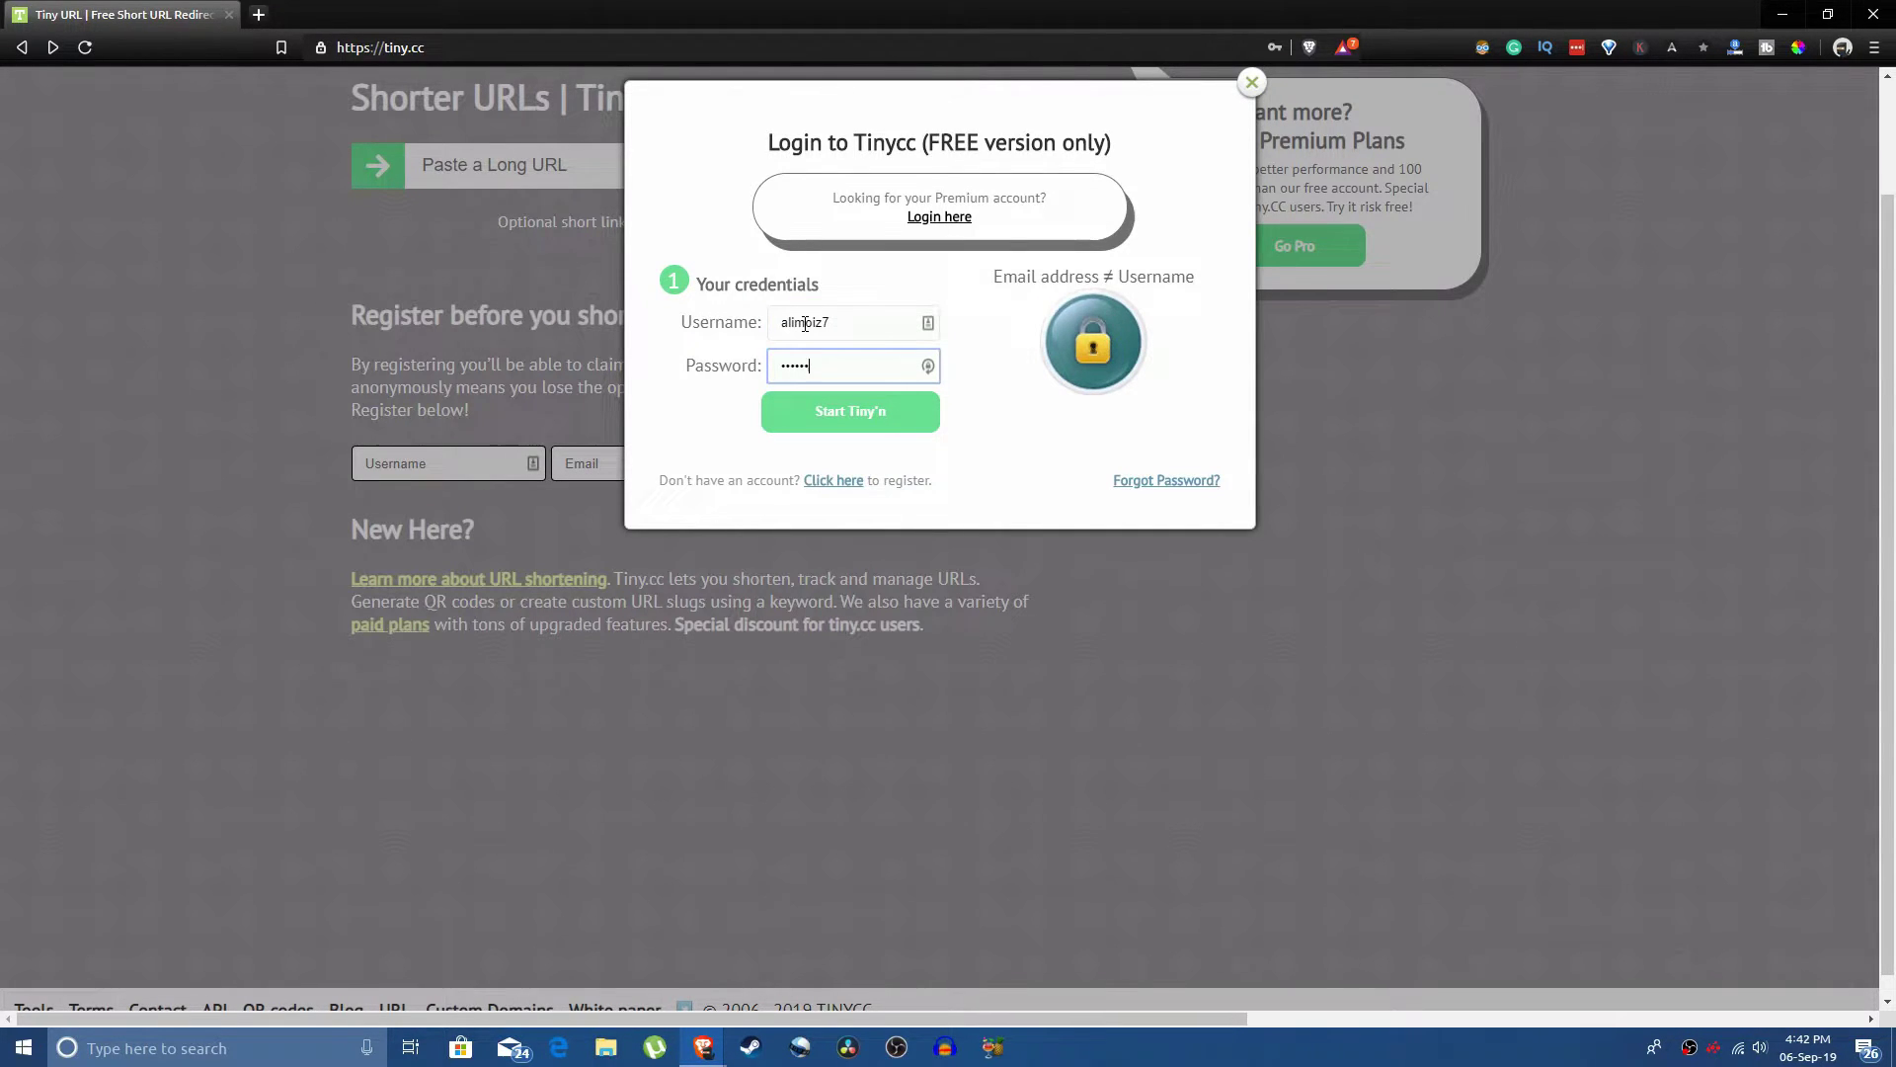
pyautogui.press('Return')
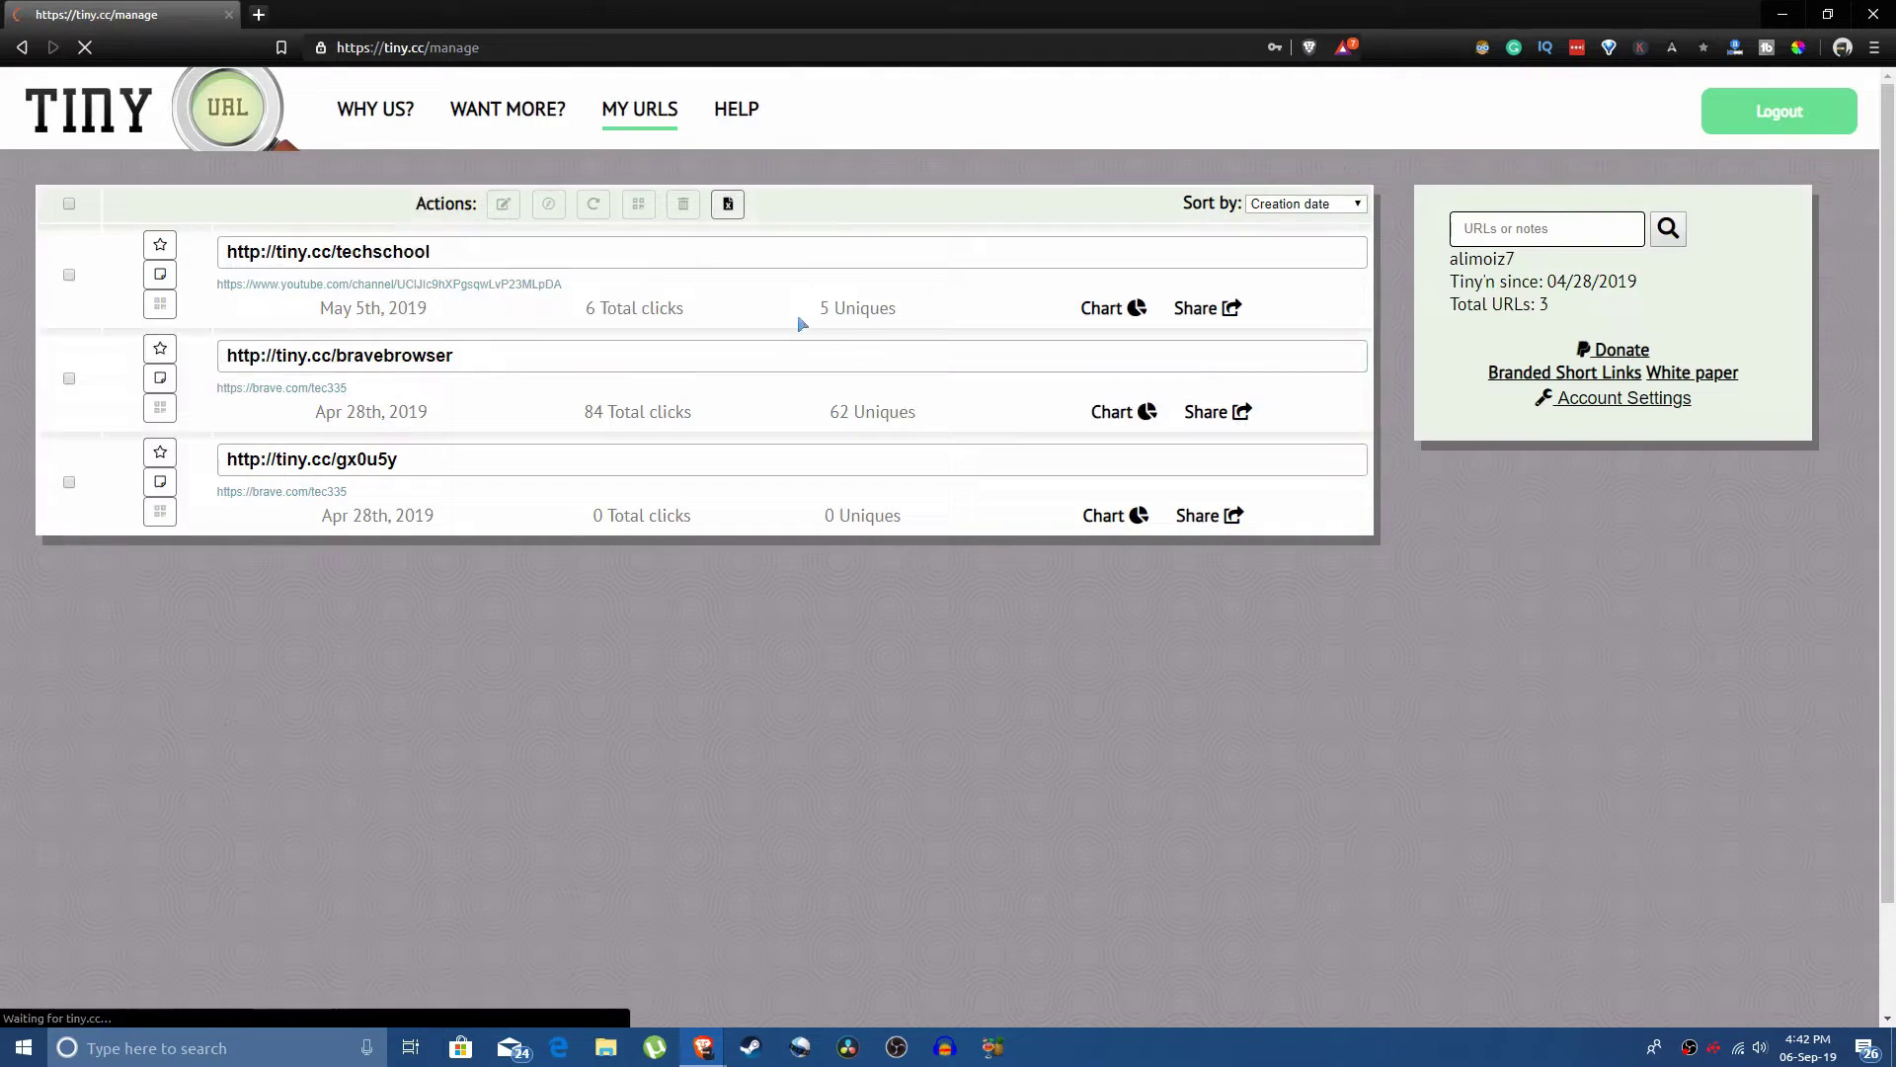
# Dismiss the save-password prompt and open the techschool link's YouTube channel destination.
pyautogui.click(1714, 219)
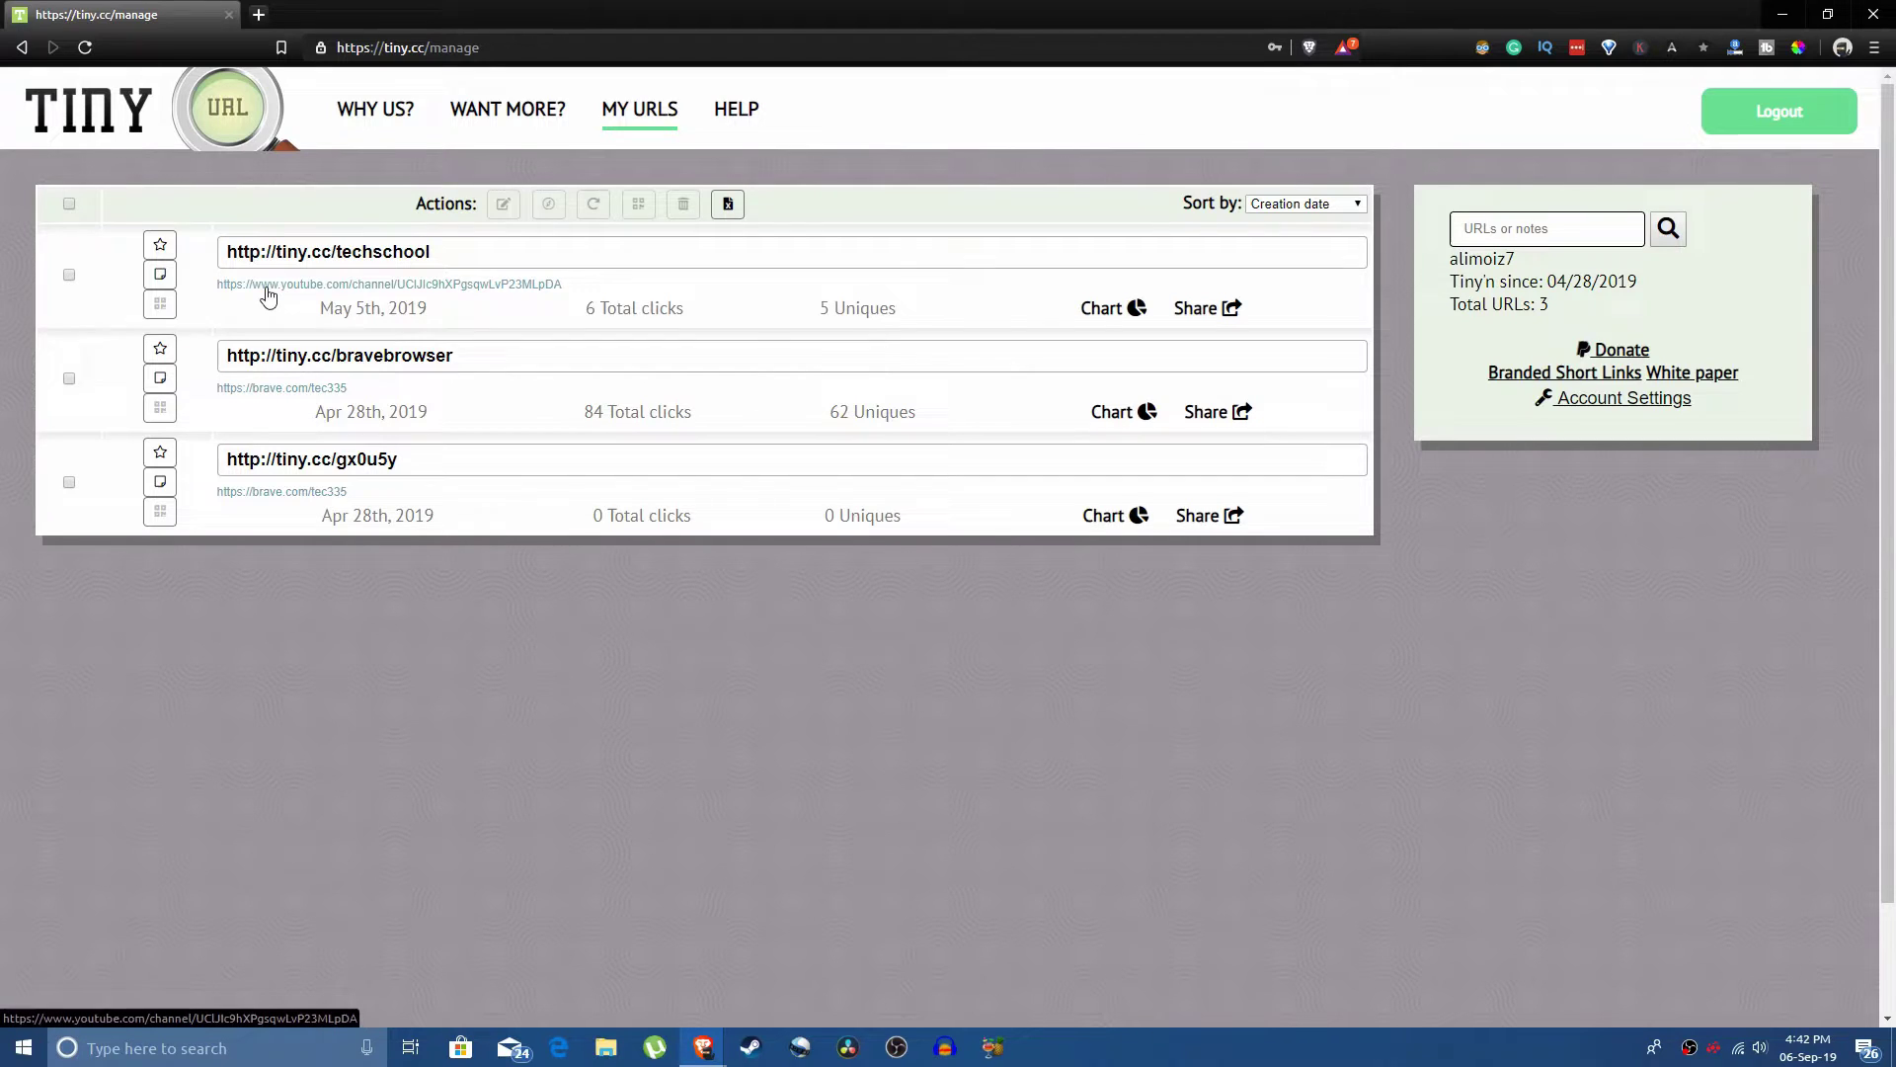
pyautogui.click(286, 285)
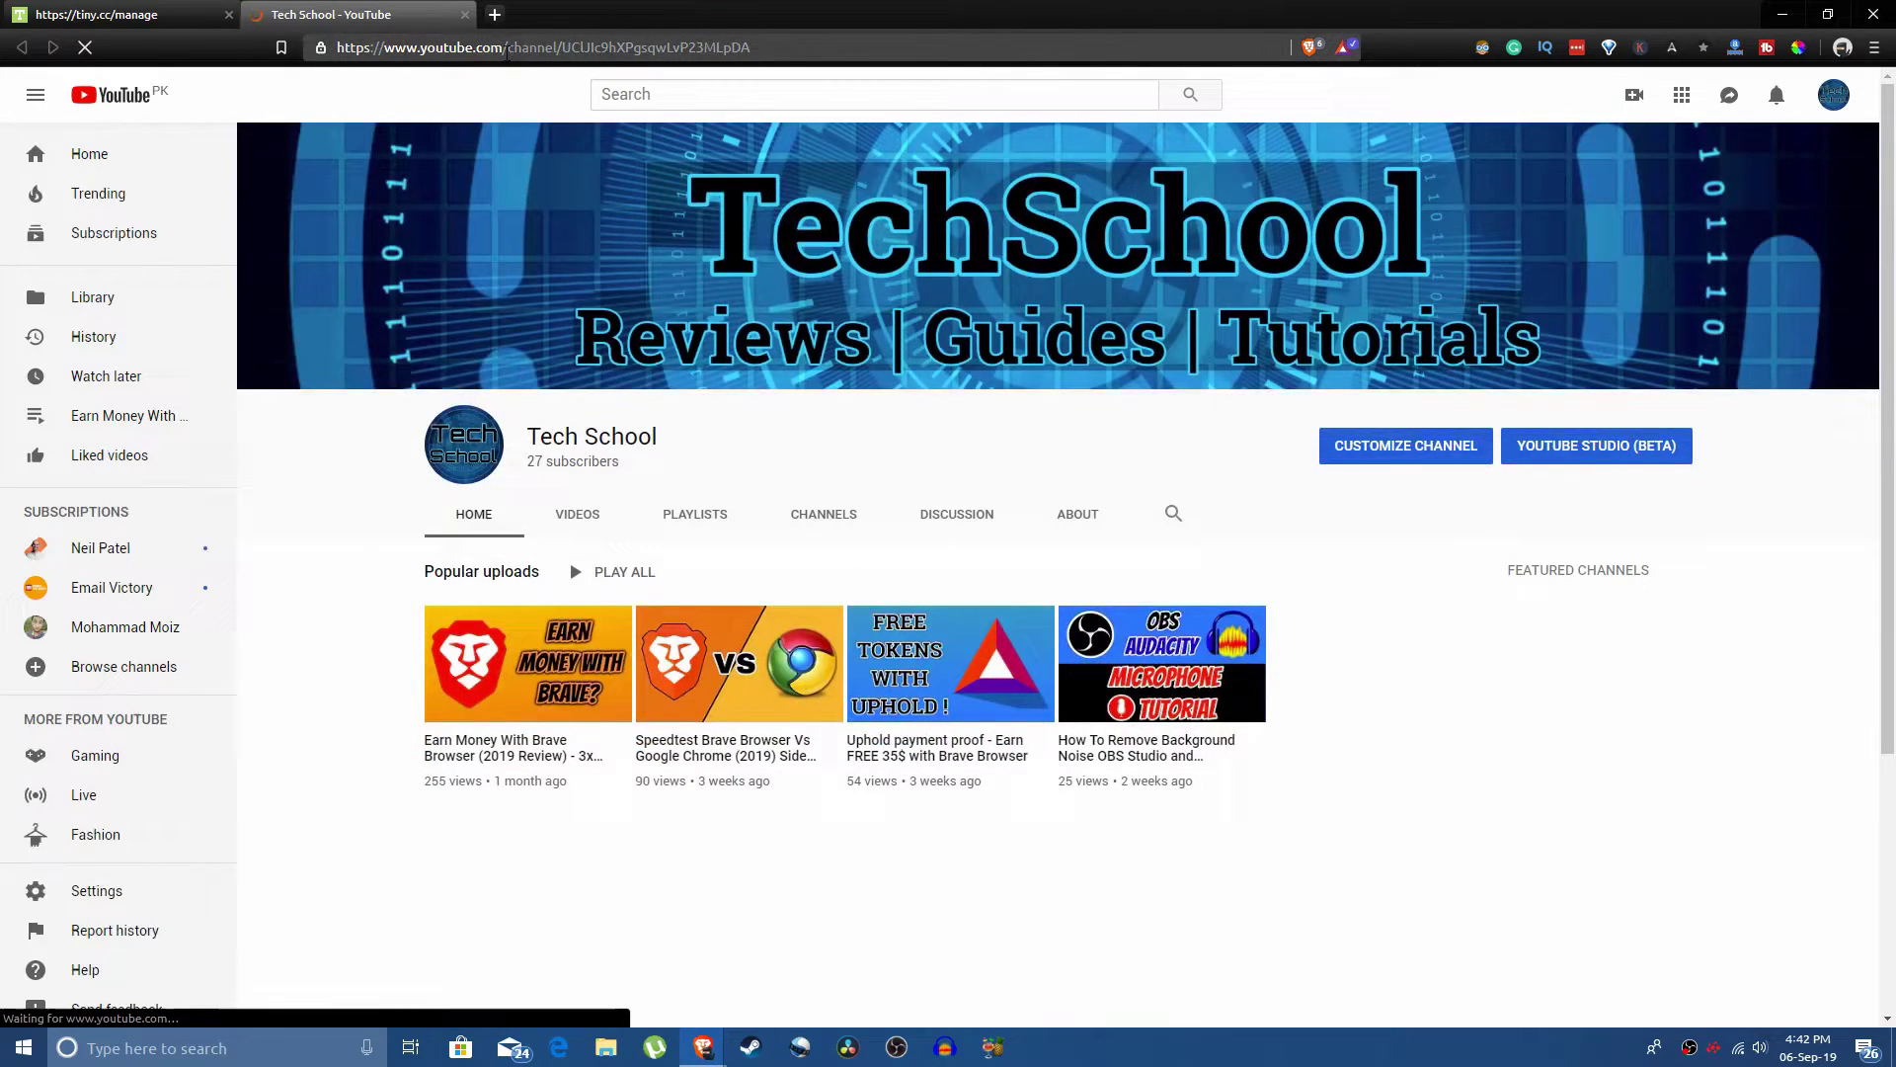
# Copy the Tech School channel URL from the address bar, then go back to the Tiny.cc tab.
pyautogui.click(867, 43)
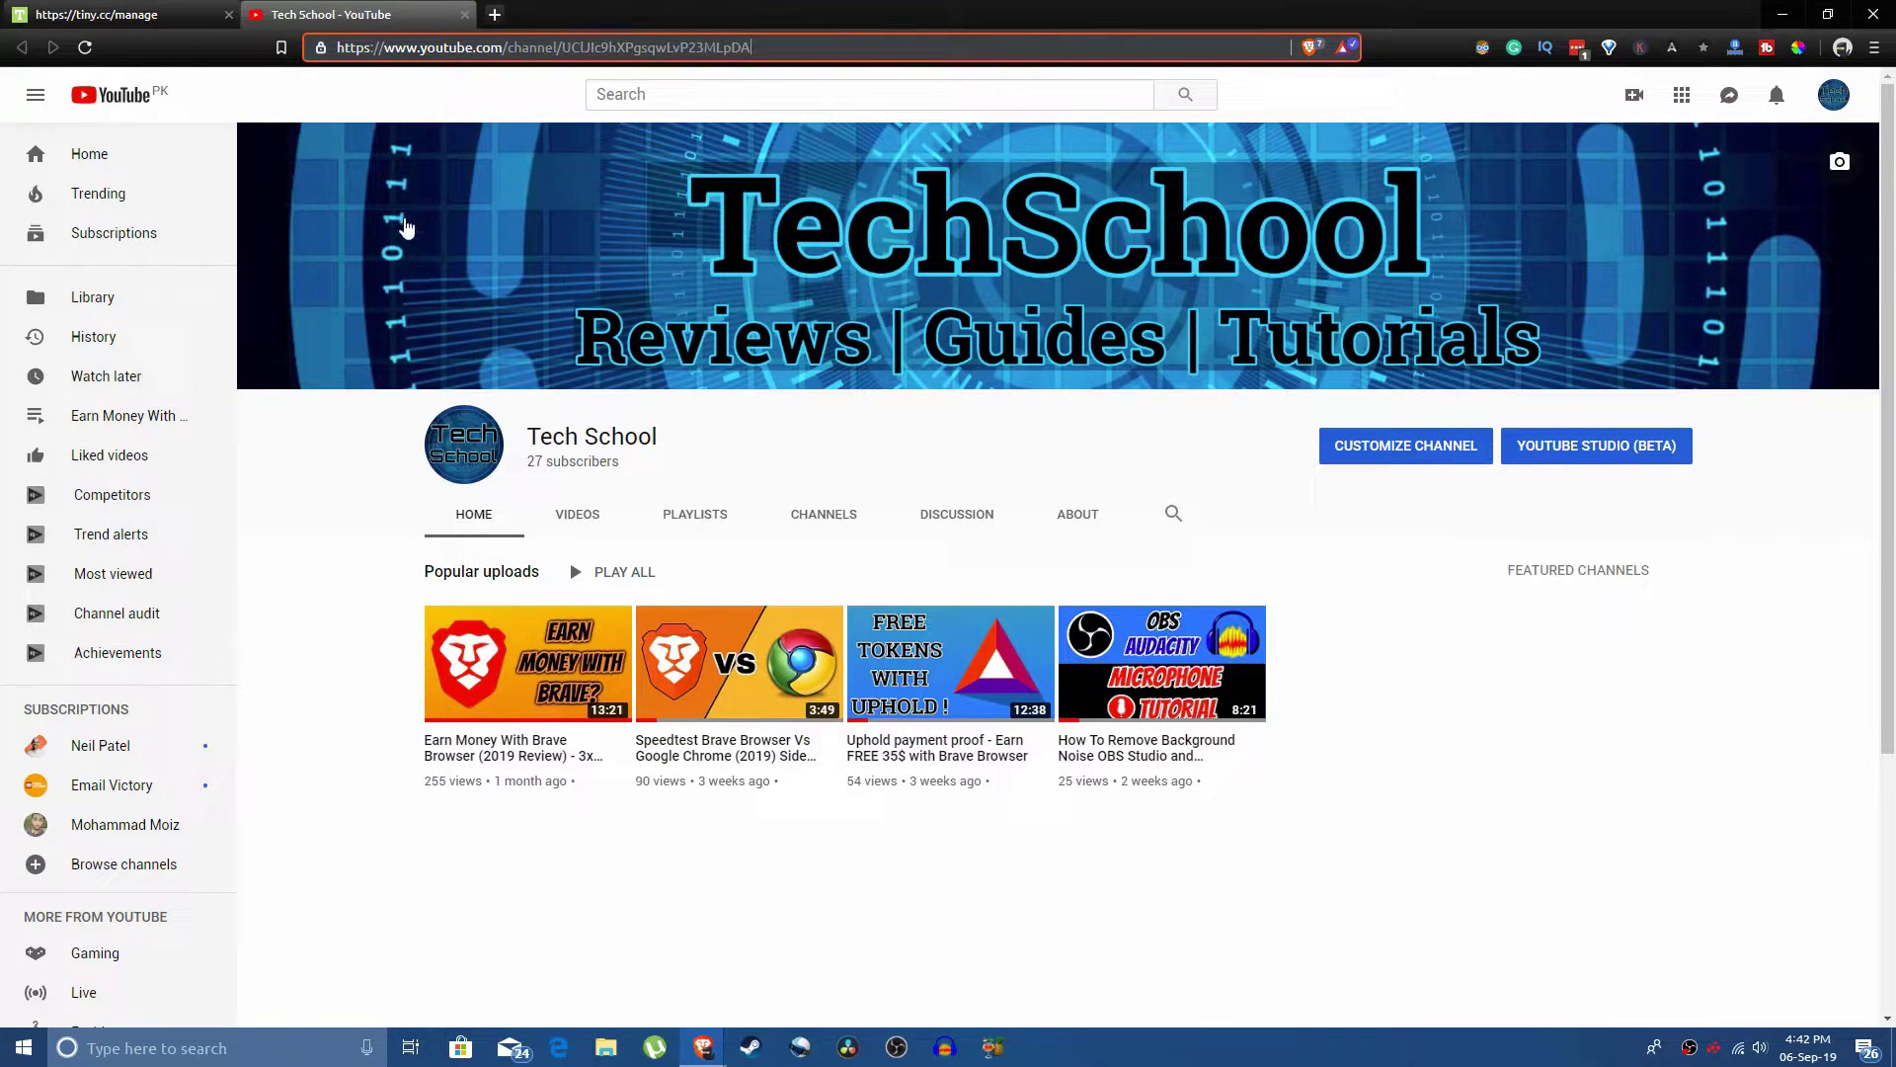
pyautogui.scroll(-1, 336, 375)
pyautogui.scroll(1, 336, 380)
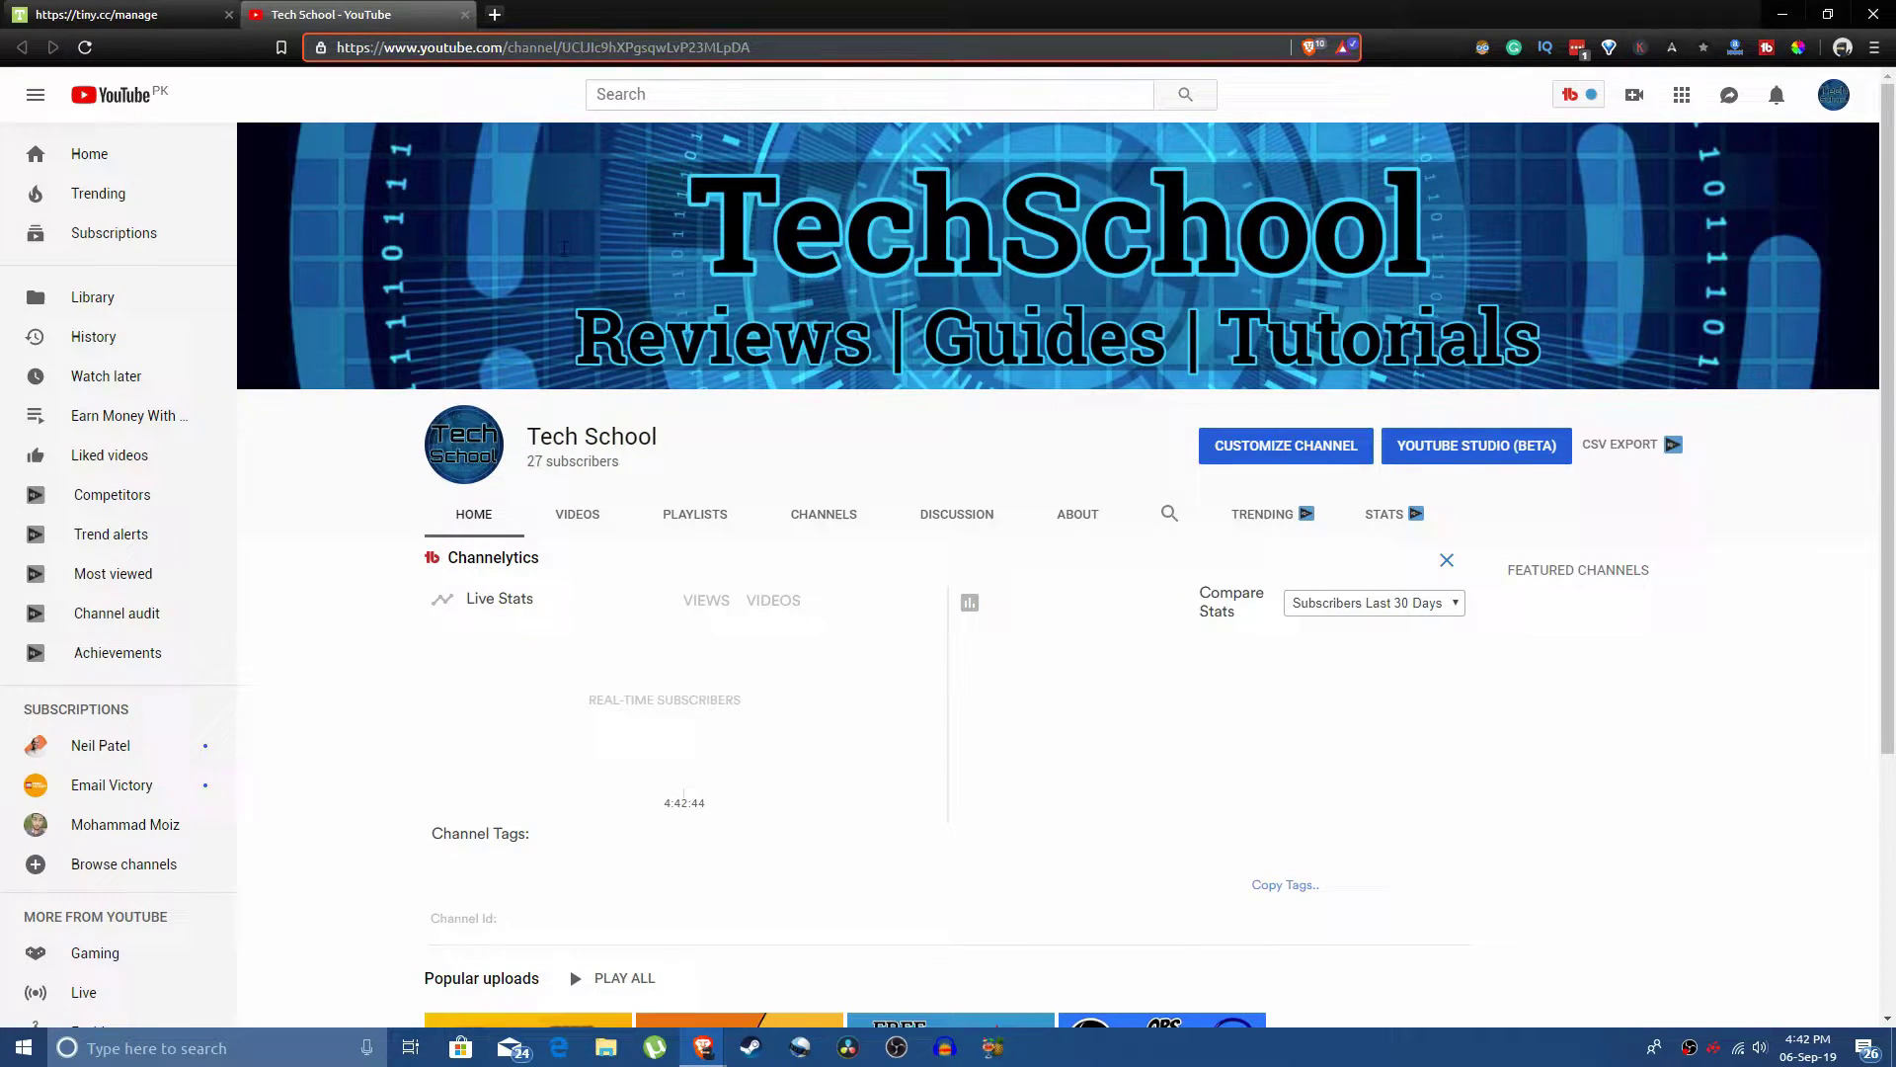
pyautogui.moveTo(759, 47); pyautogui.dragTo(328, 91)
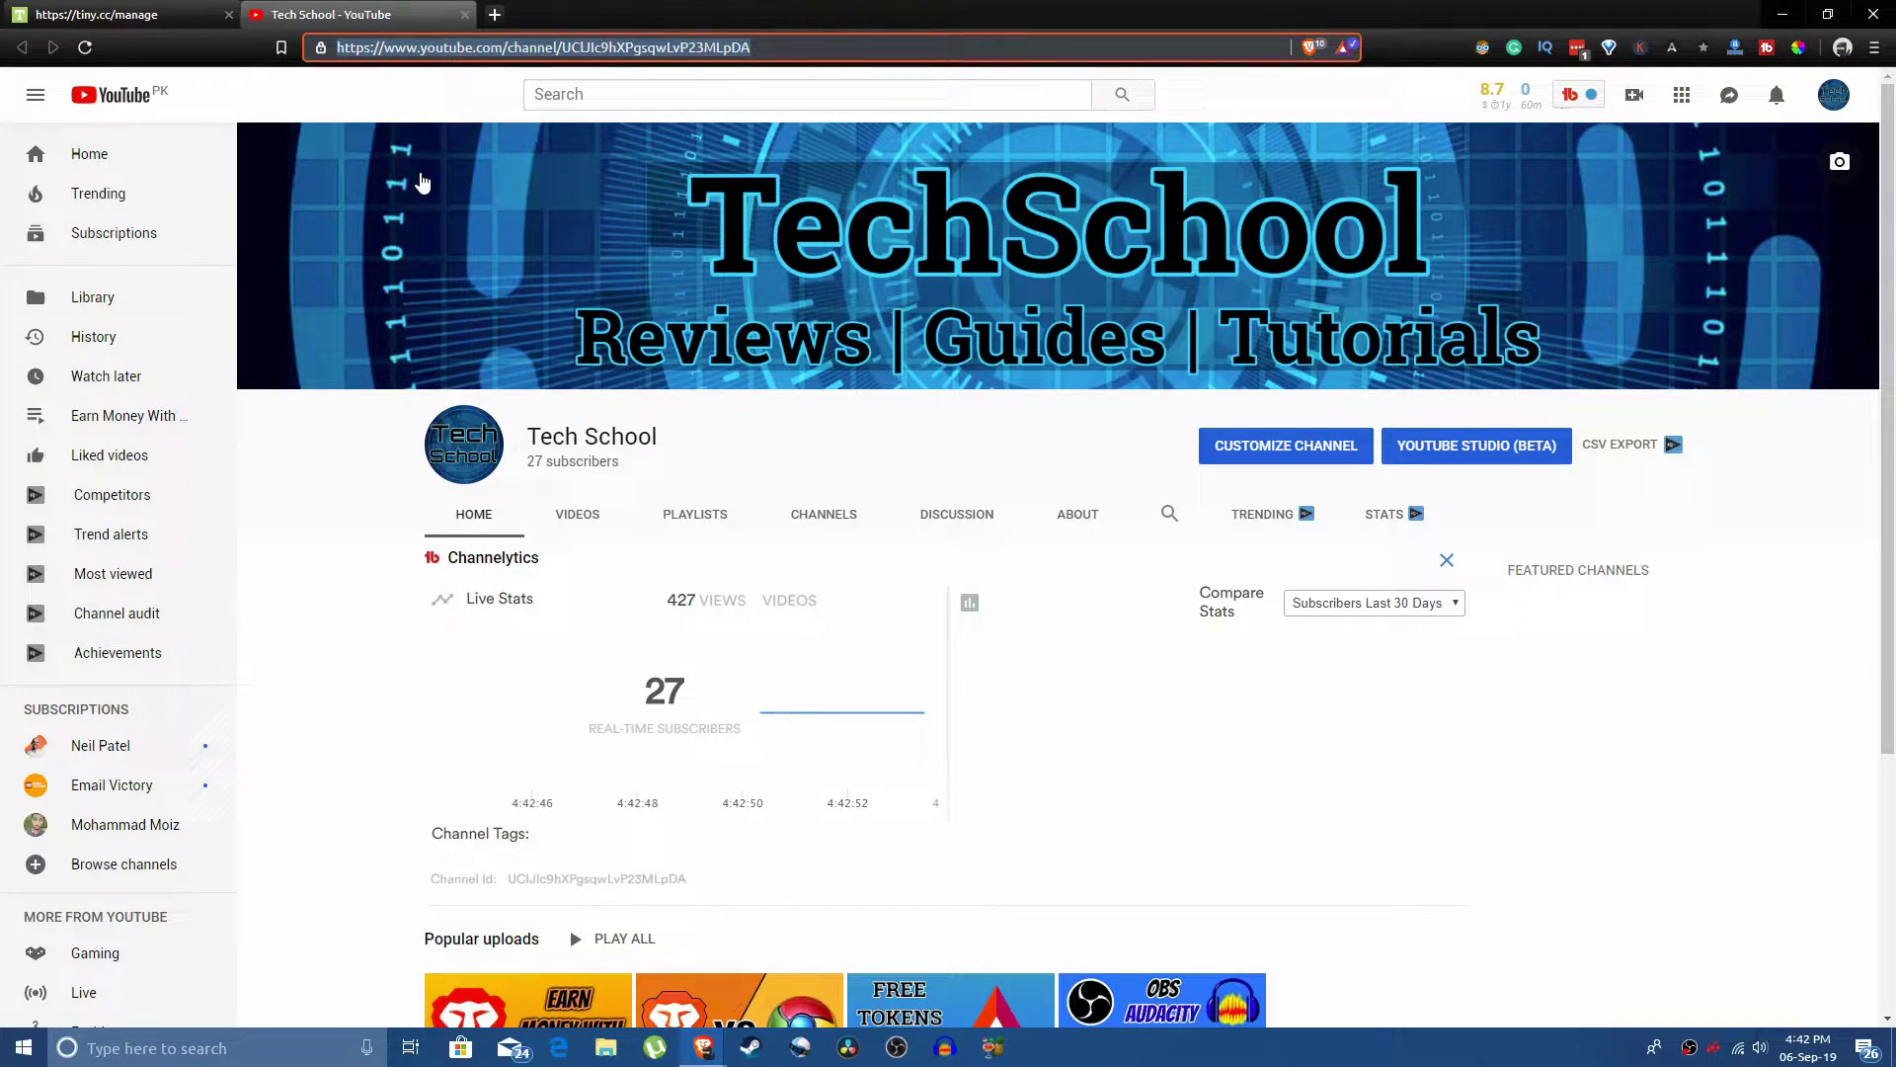
pyautogui.click(745, 49)
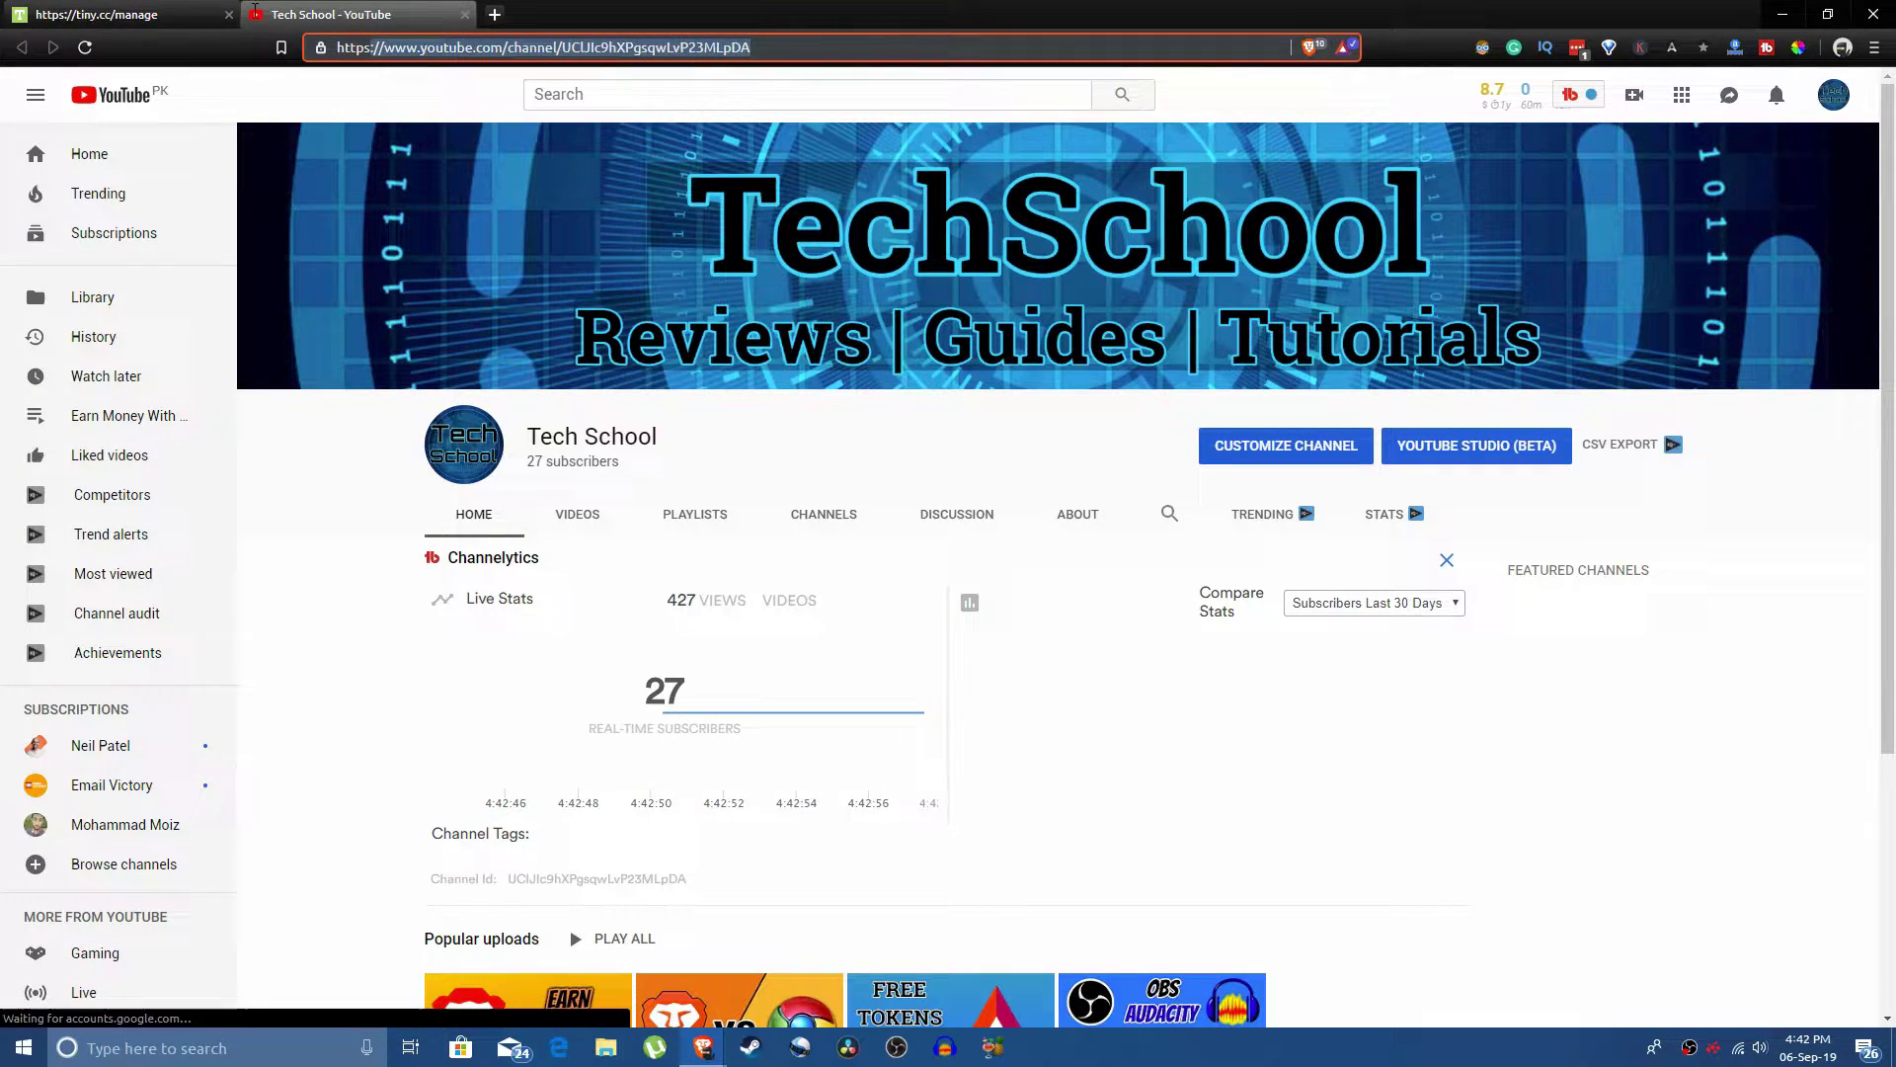
pyautogui.click(138, 14)
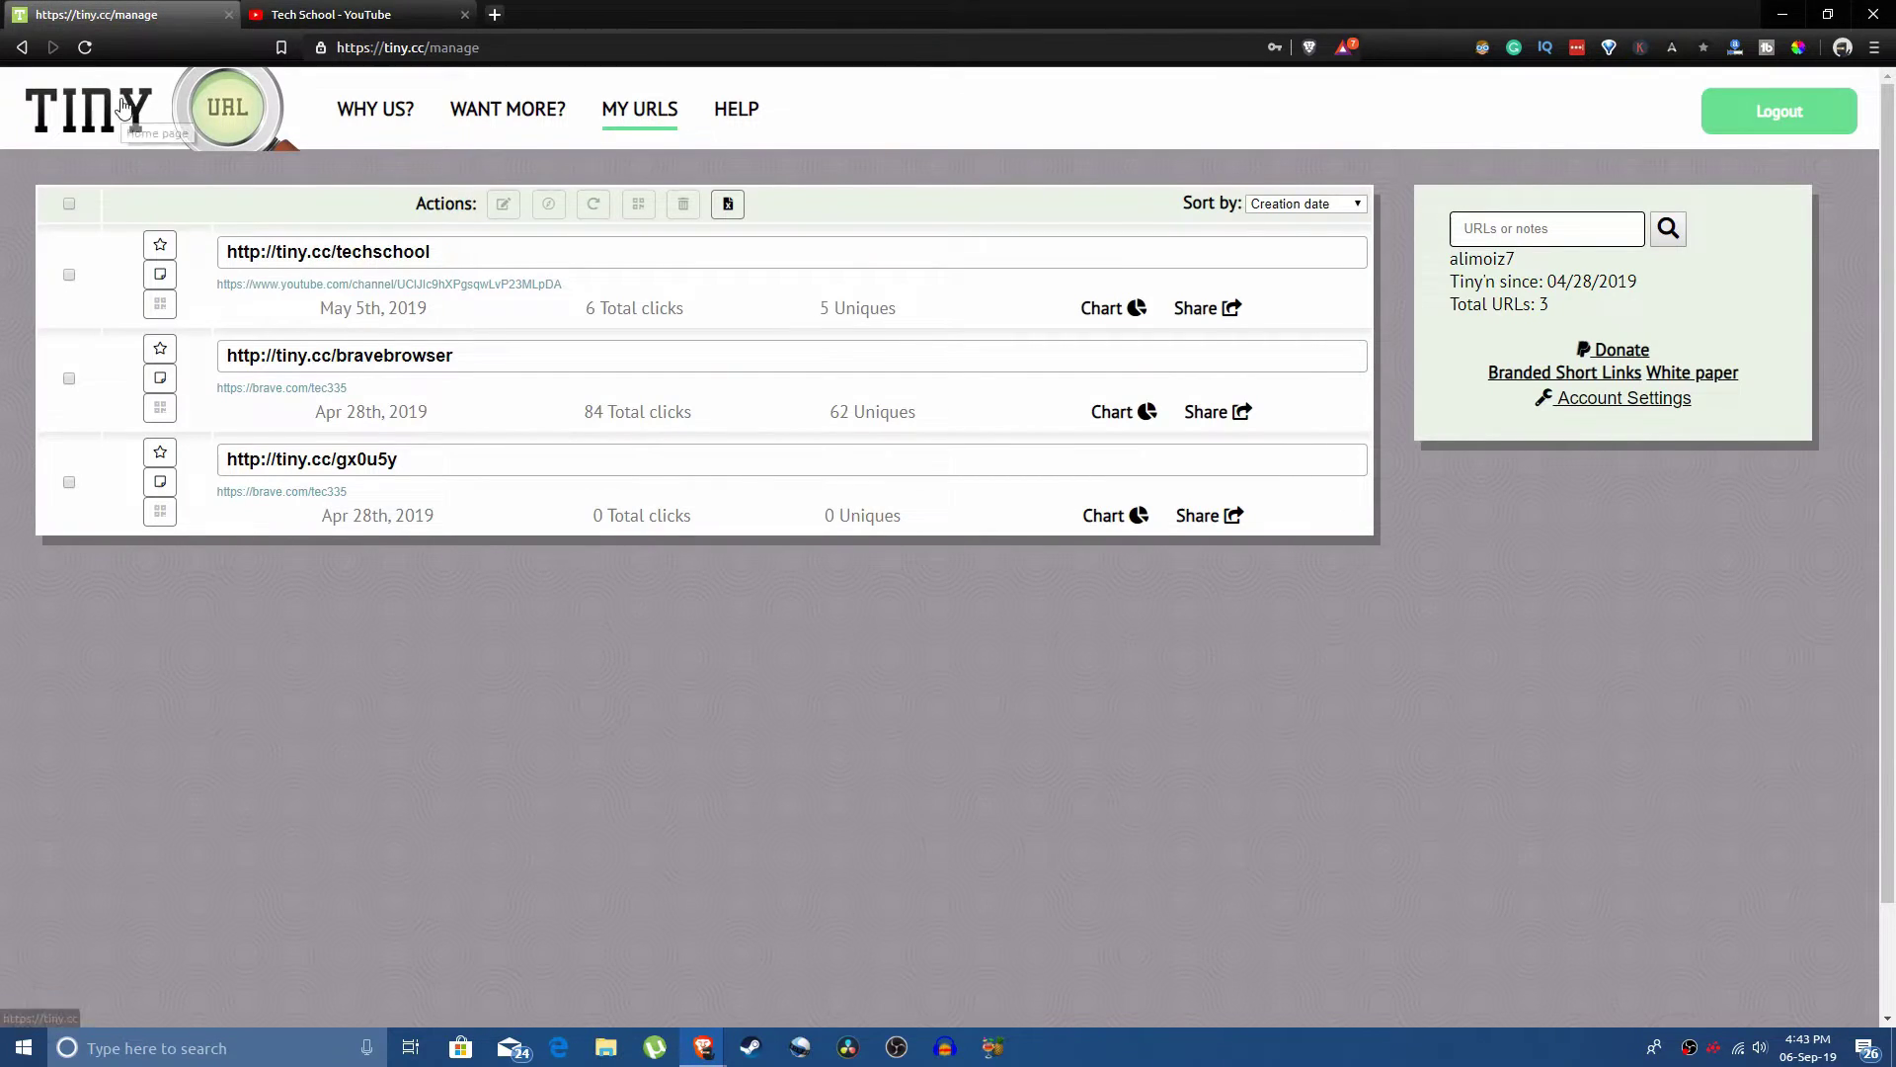
# On the Tiny.cc home page, paste the Tech School channel URL as the long URL.
pyautogui.click(202, 131)
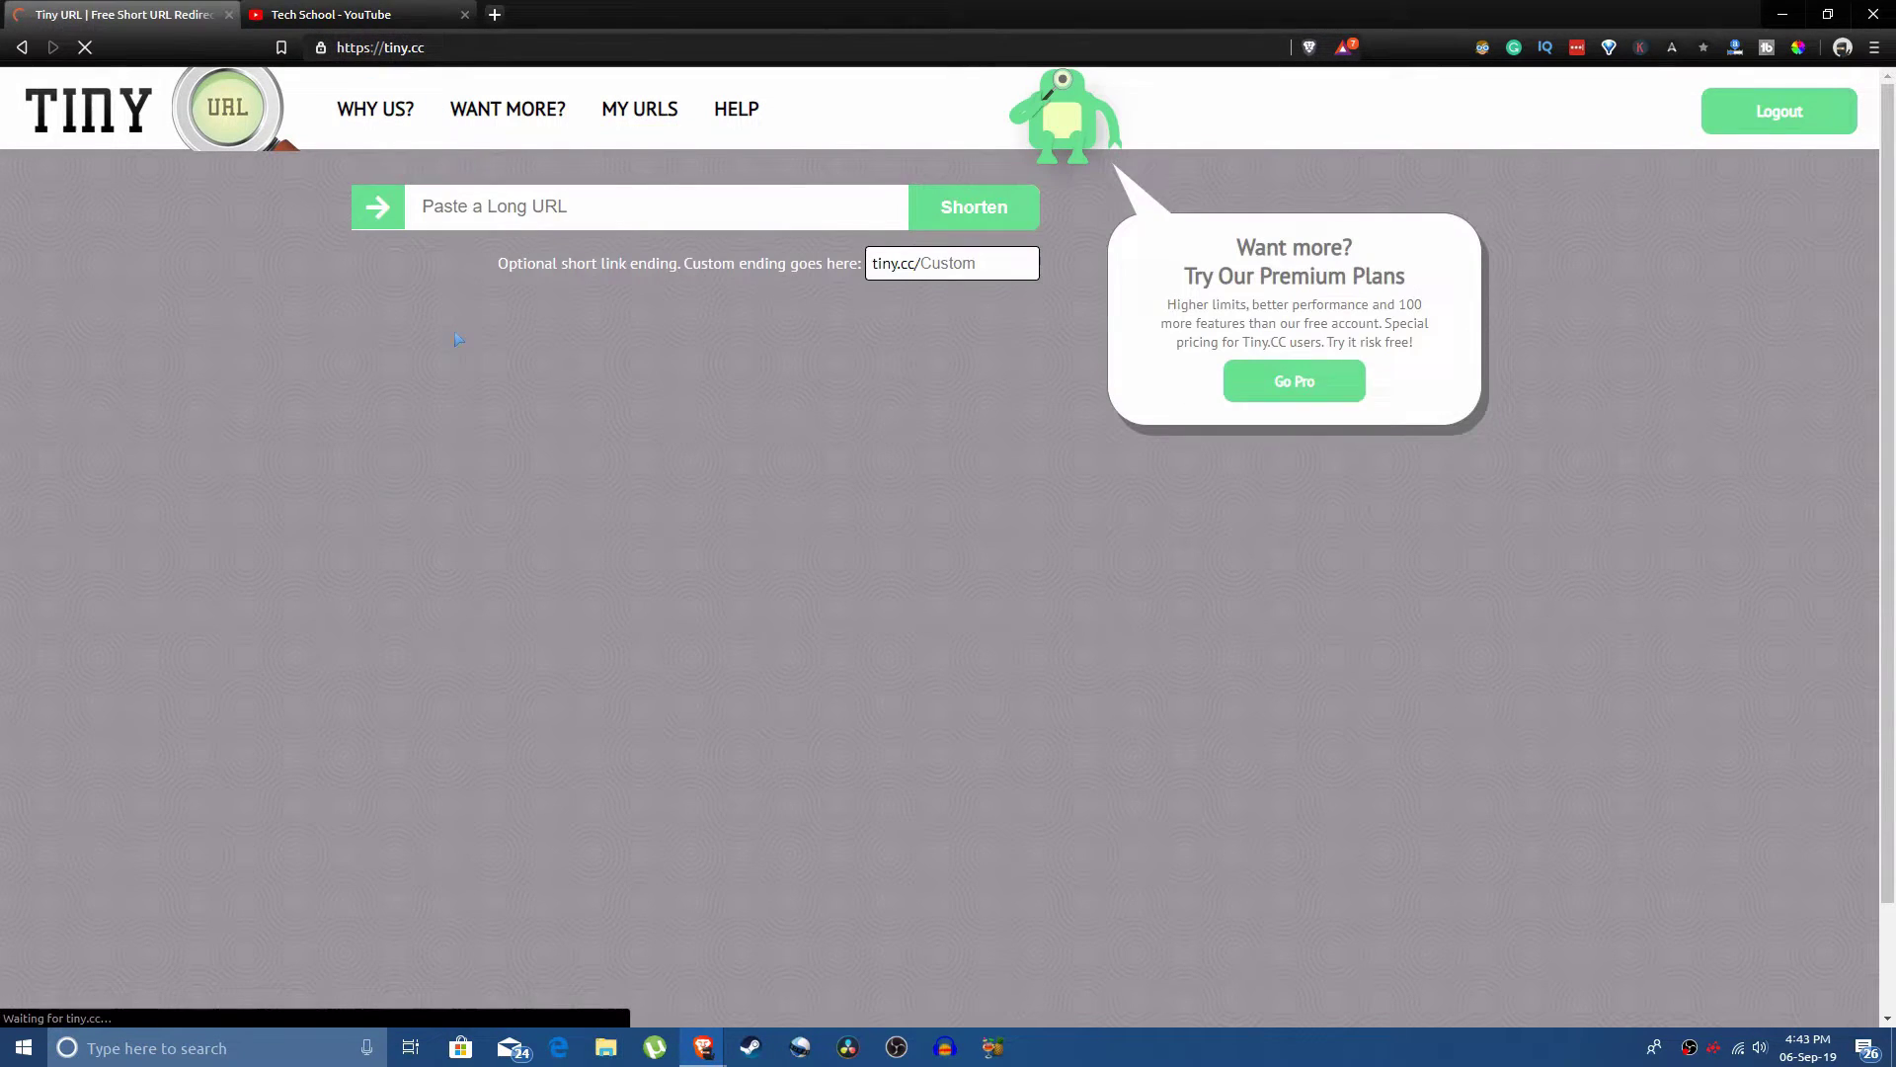
pyautogui.write('https://www.youtube.com/channel/UCIJlc9hXPgsqwLvP23MLpDA')
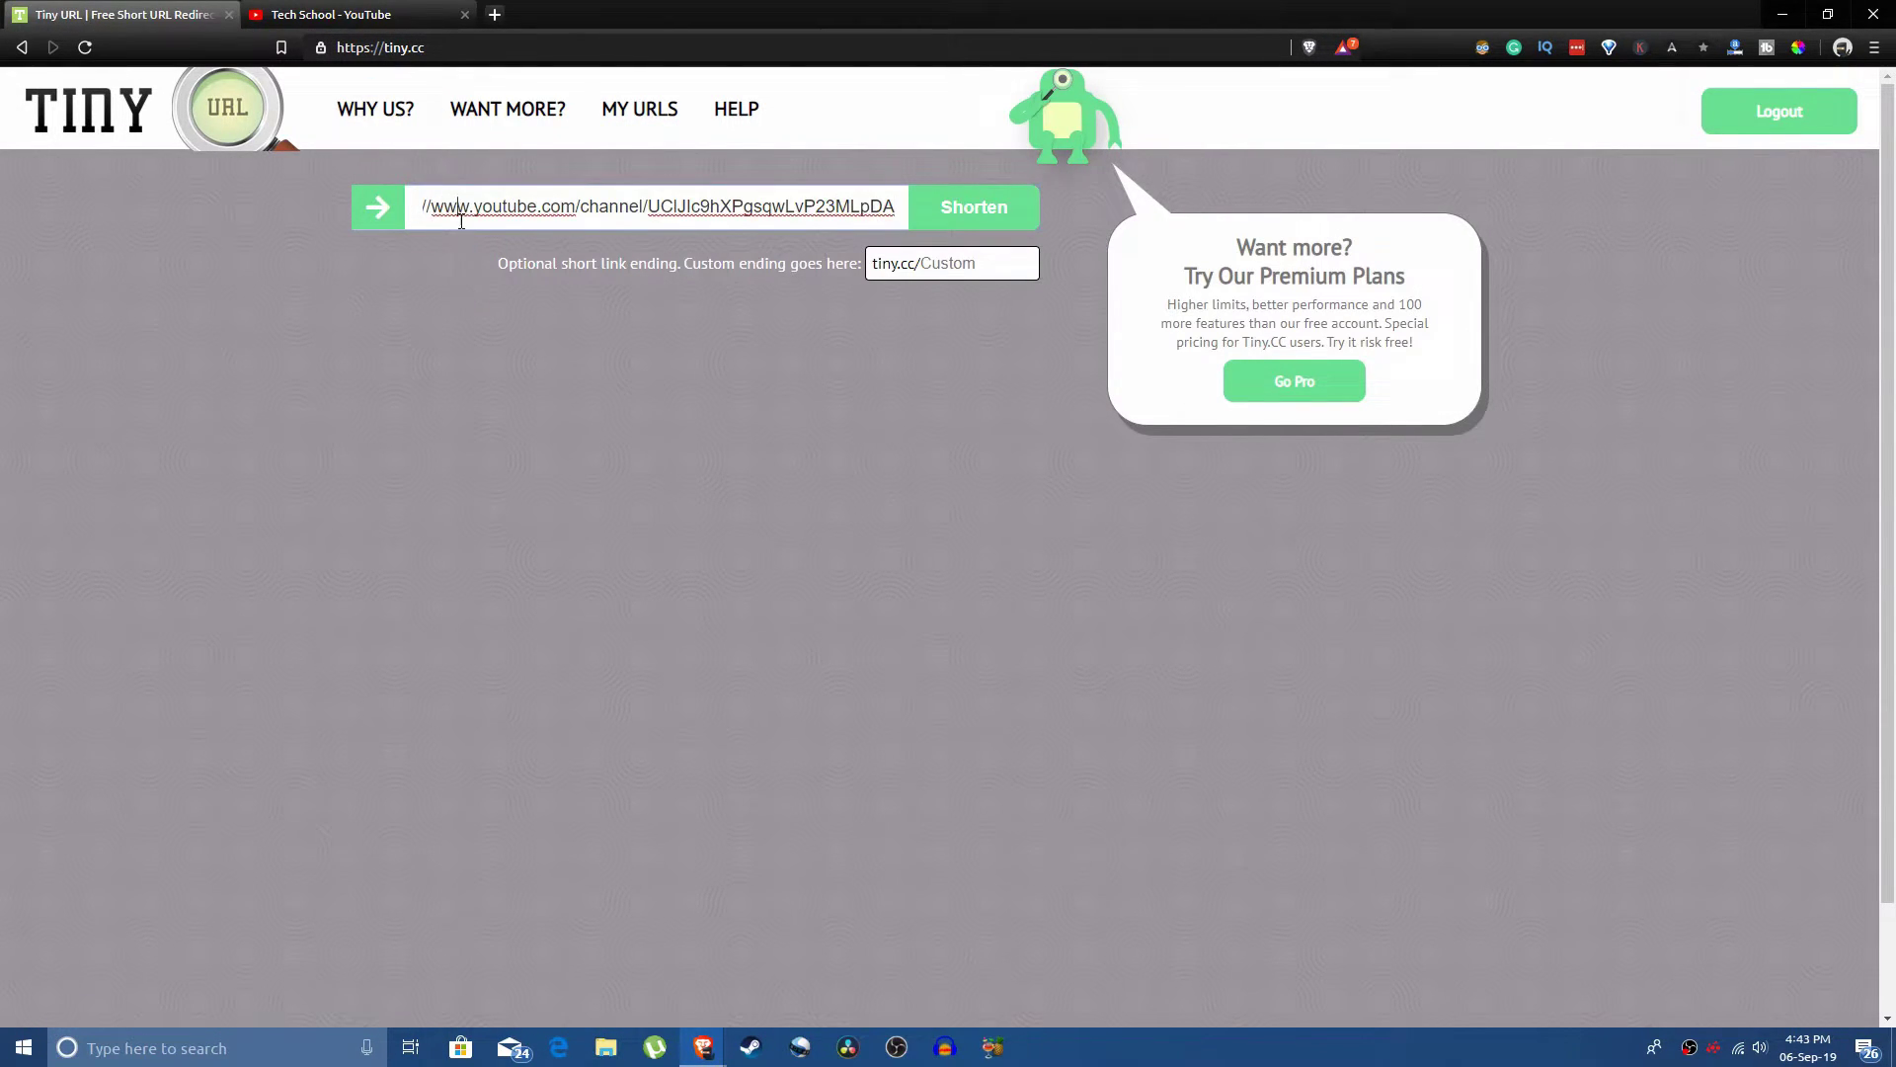
pyautogui.hotkey('ctrl', 'a')
pyautogui.press('BackSpace')
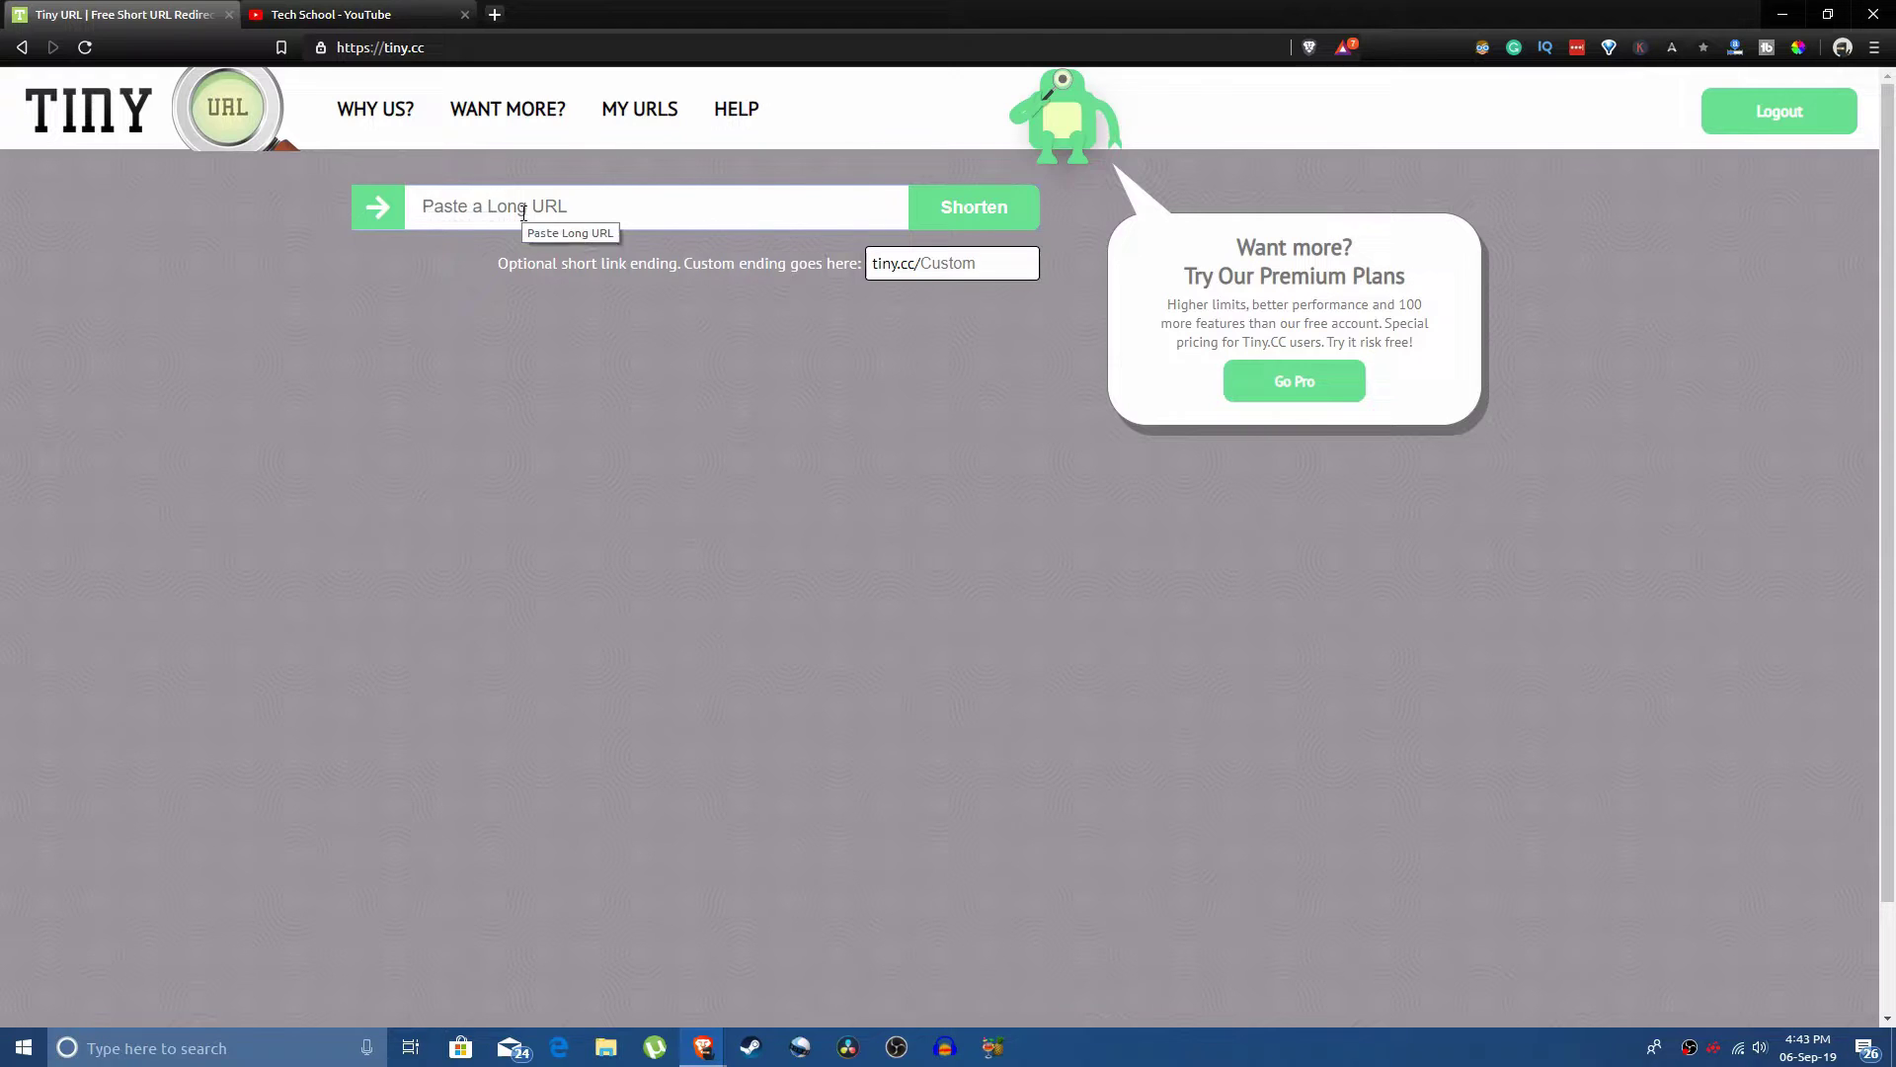
pyautogui.hotkey('ctrl', 'v')
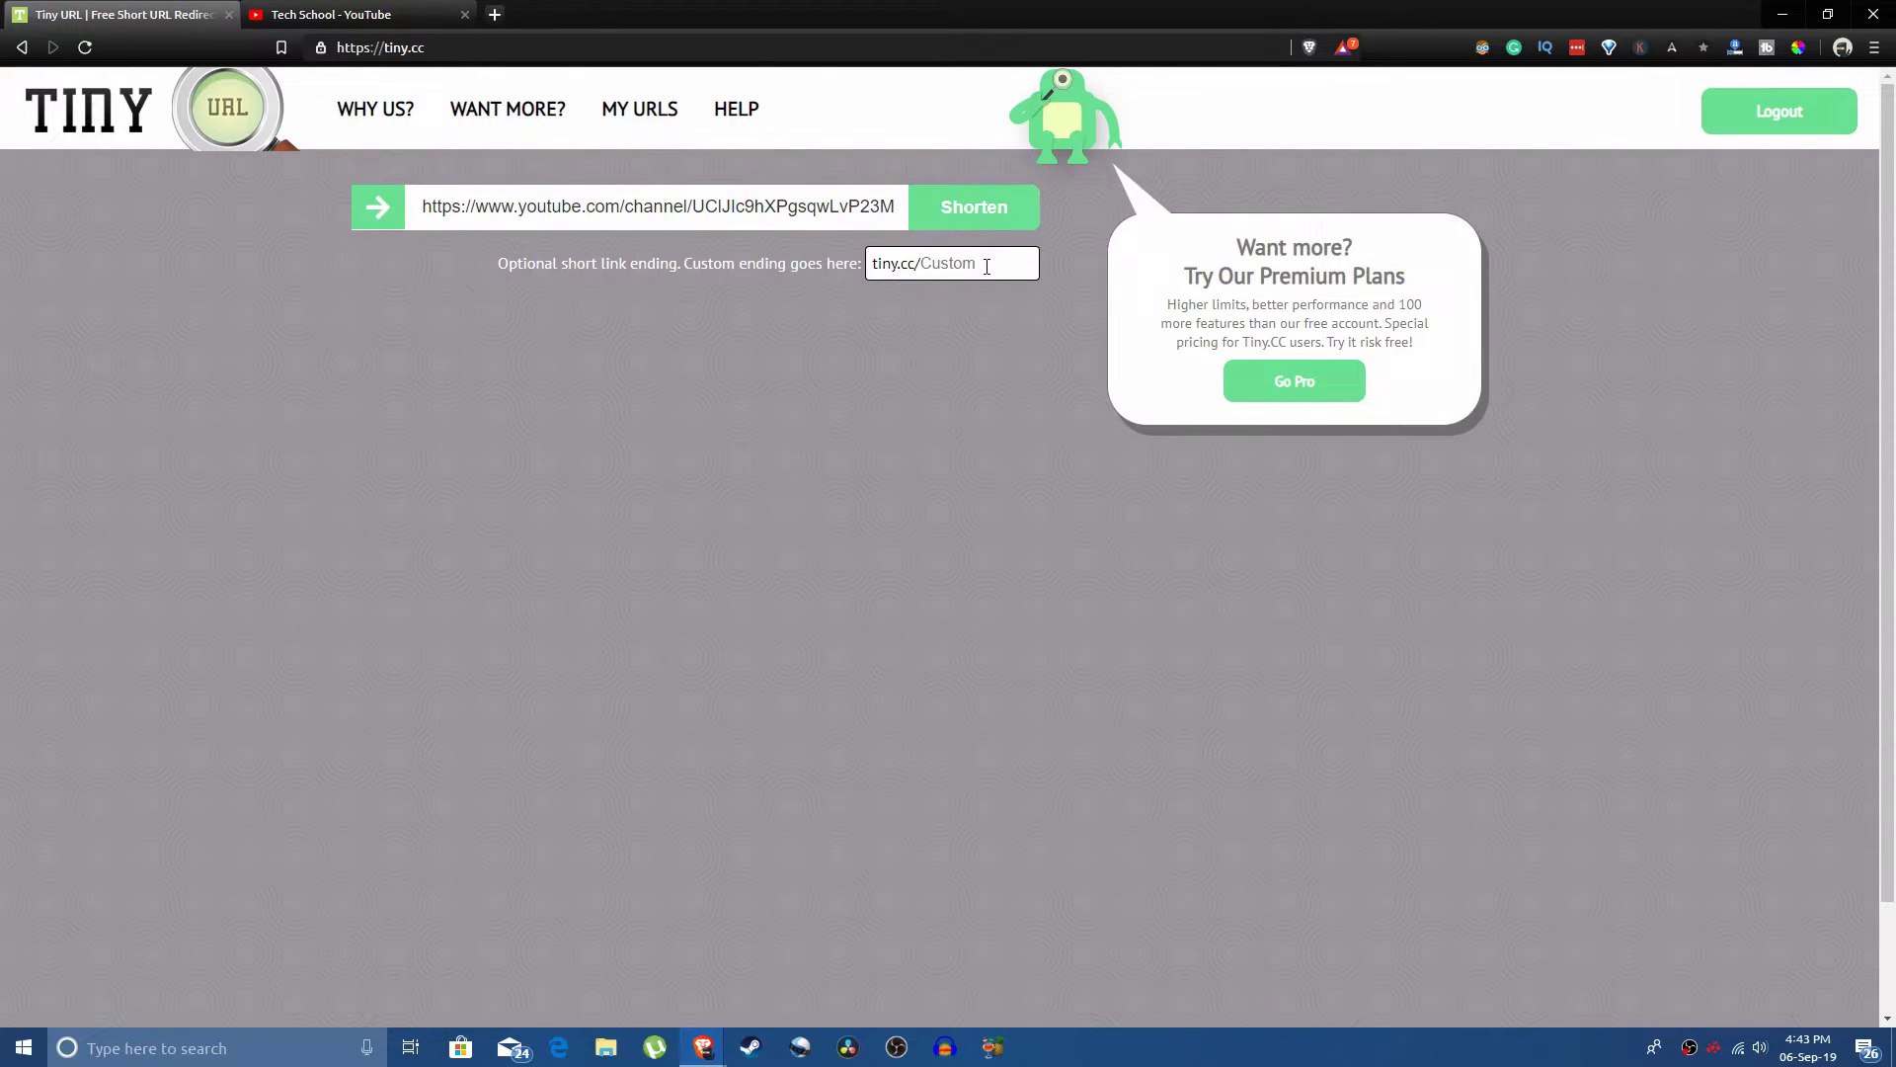
# Enter techschool as the custom ending after the tiny.cc/ prefix.
pyautogui.click(880, 273)
pyautogui.moveTo(876, 271); pyautogui.dragTo(920, 275)
pyautogui.click(952, 268)
pyautogui.write('techschool')
pyautogui.click(1002, 360)
pyautogui.moveTo(874, 272); pyautogui.dragTo(1029, 267)
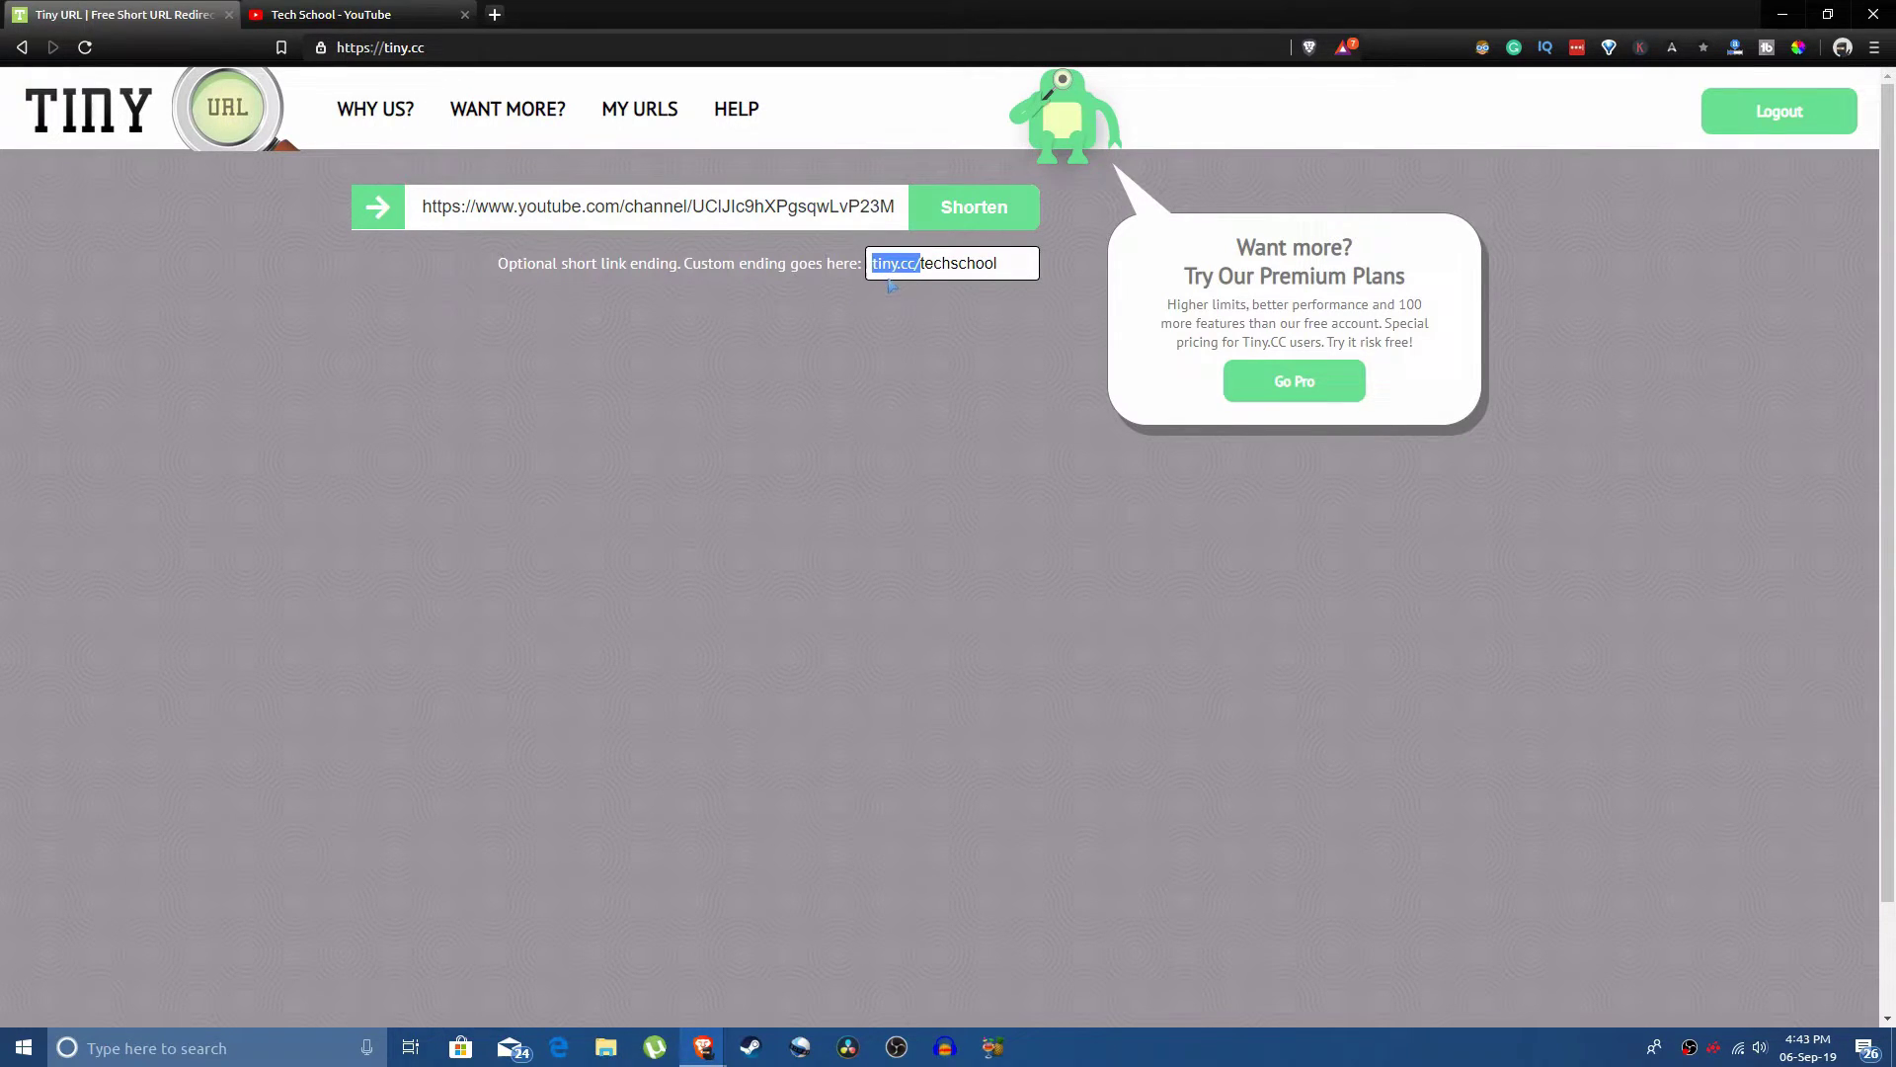
pyautogui.click(1008, 288)
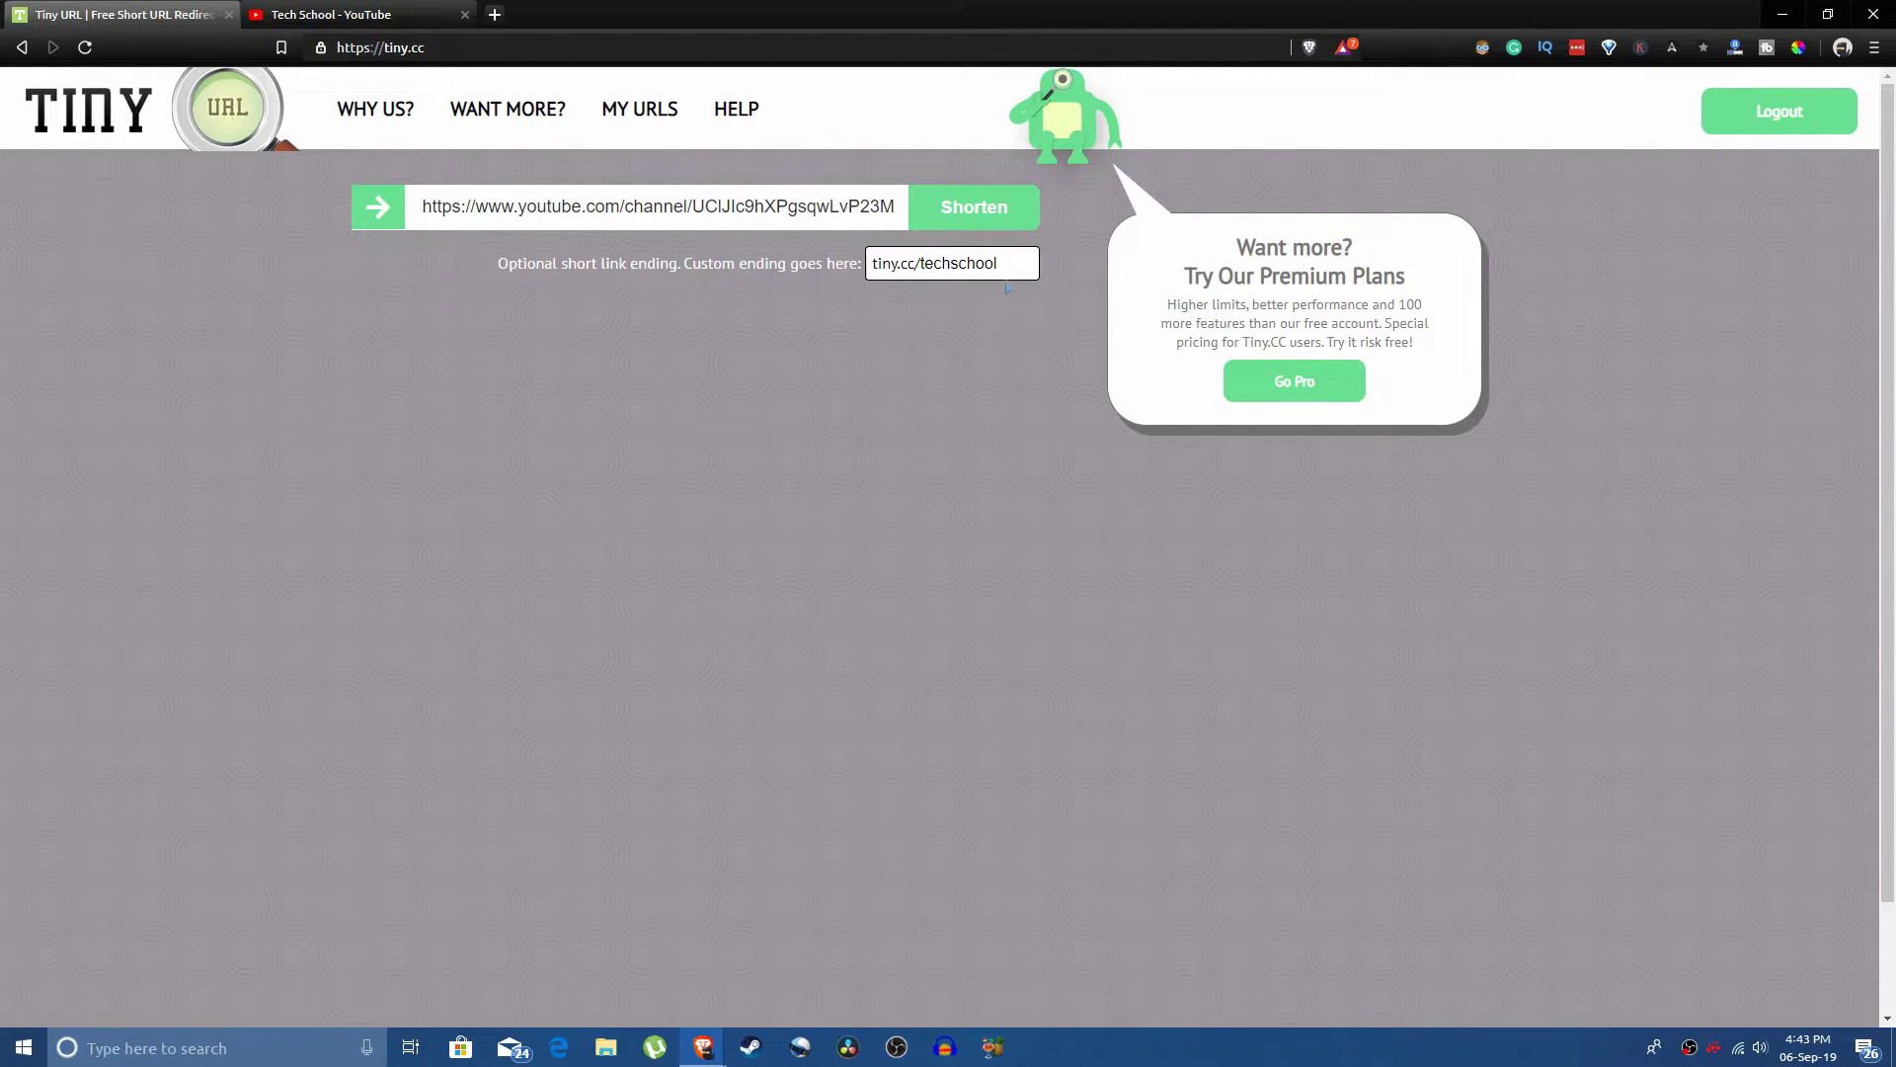
pyautogui.click(501, 49)
# Visit the tiny.cc/techschool short link via the address bar suggestion.
pyautogui.write('tiny.cc/tech')
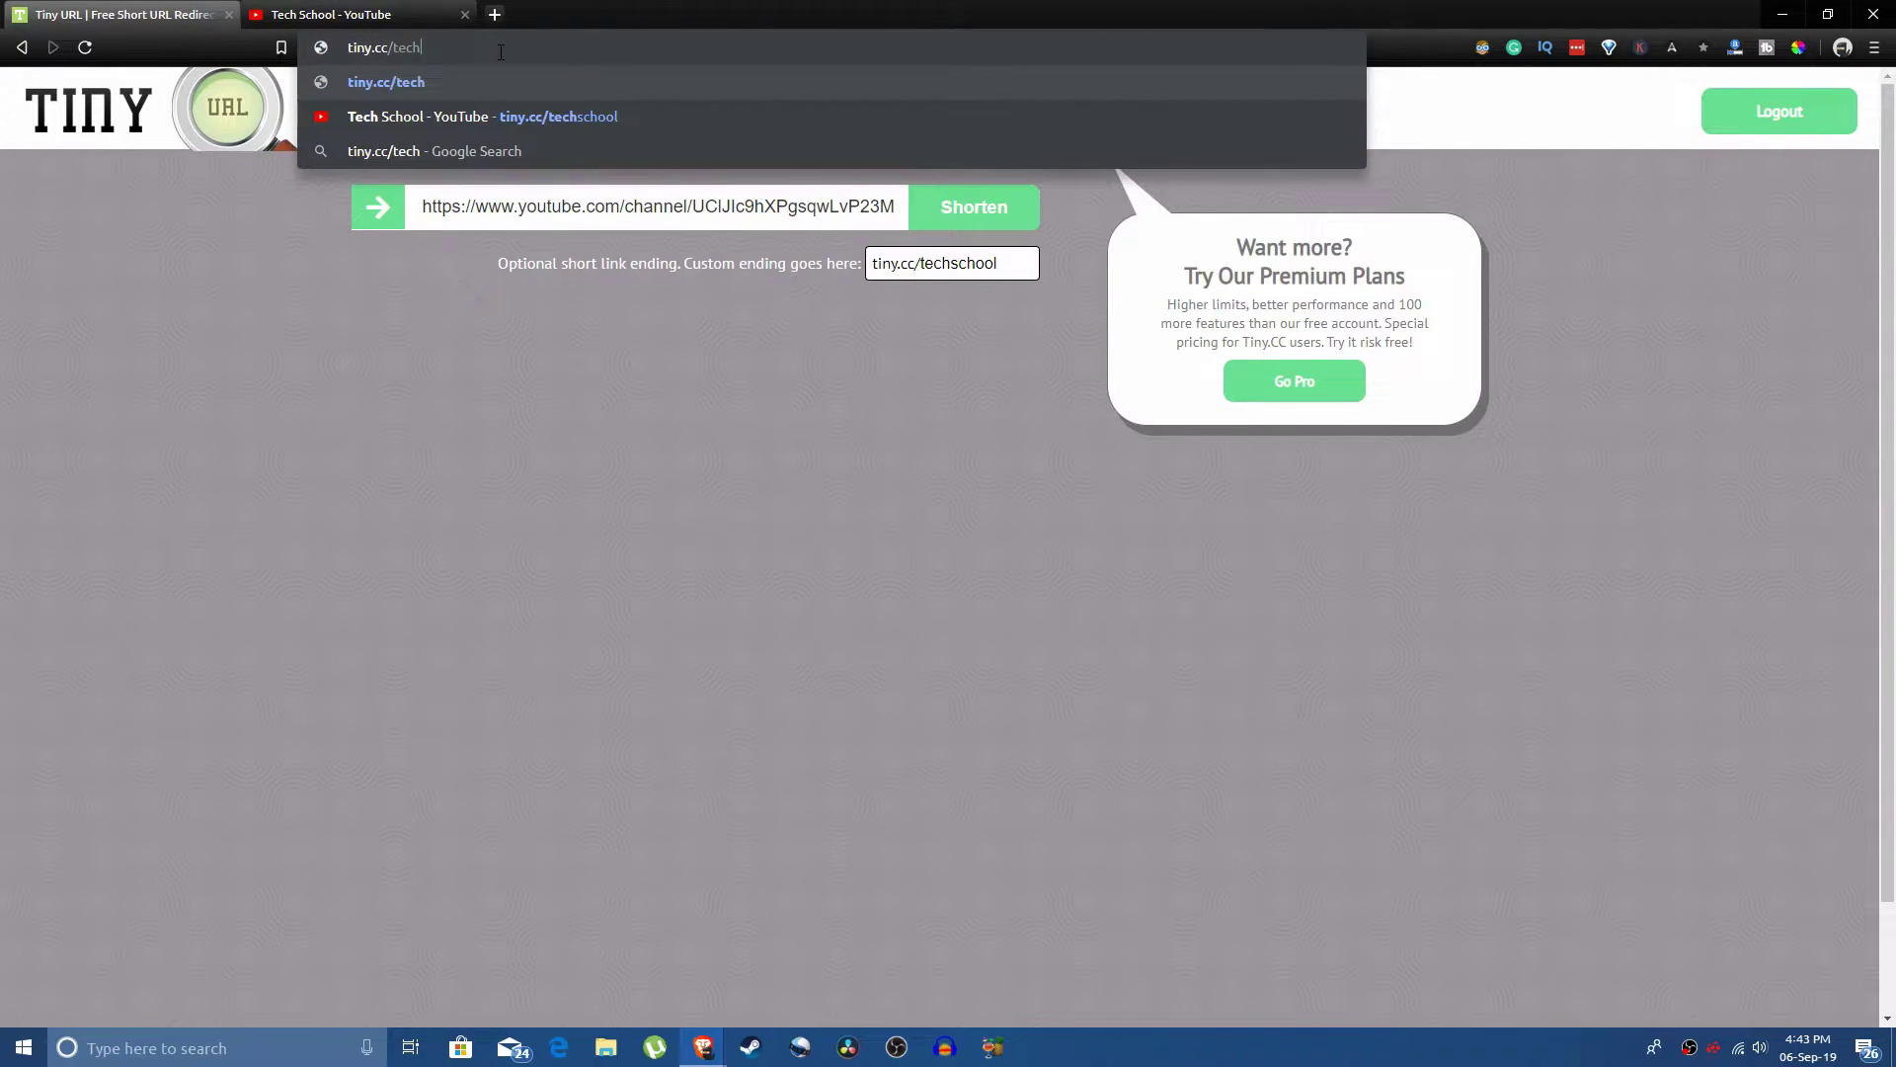
pyautogui.press('Down')
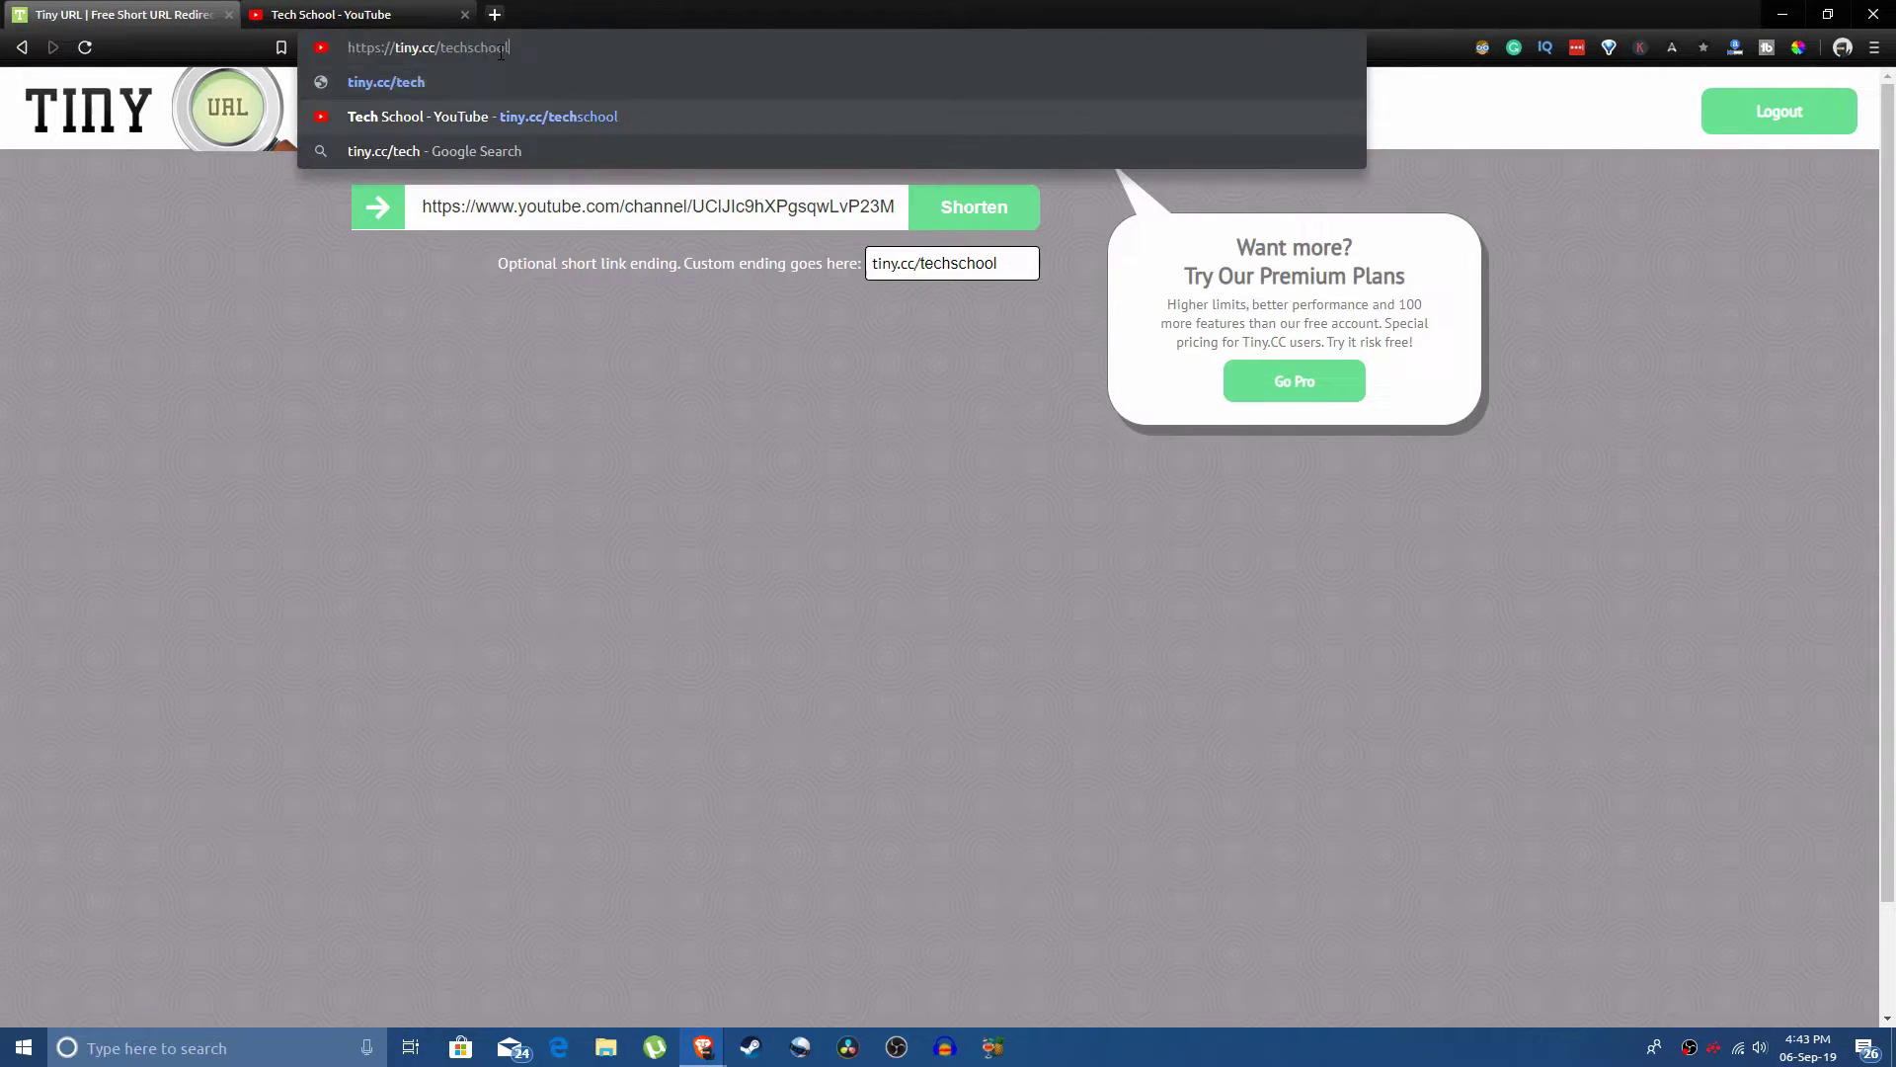
pyautogui.press('Return')
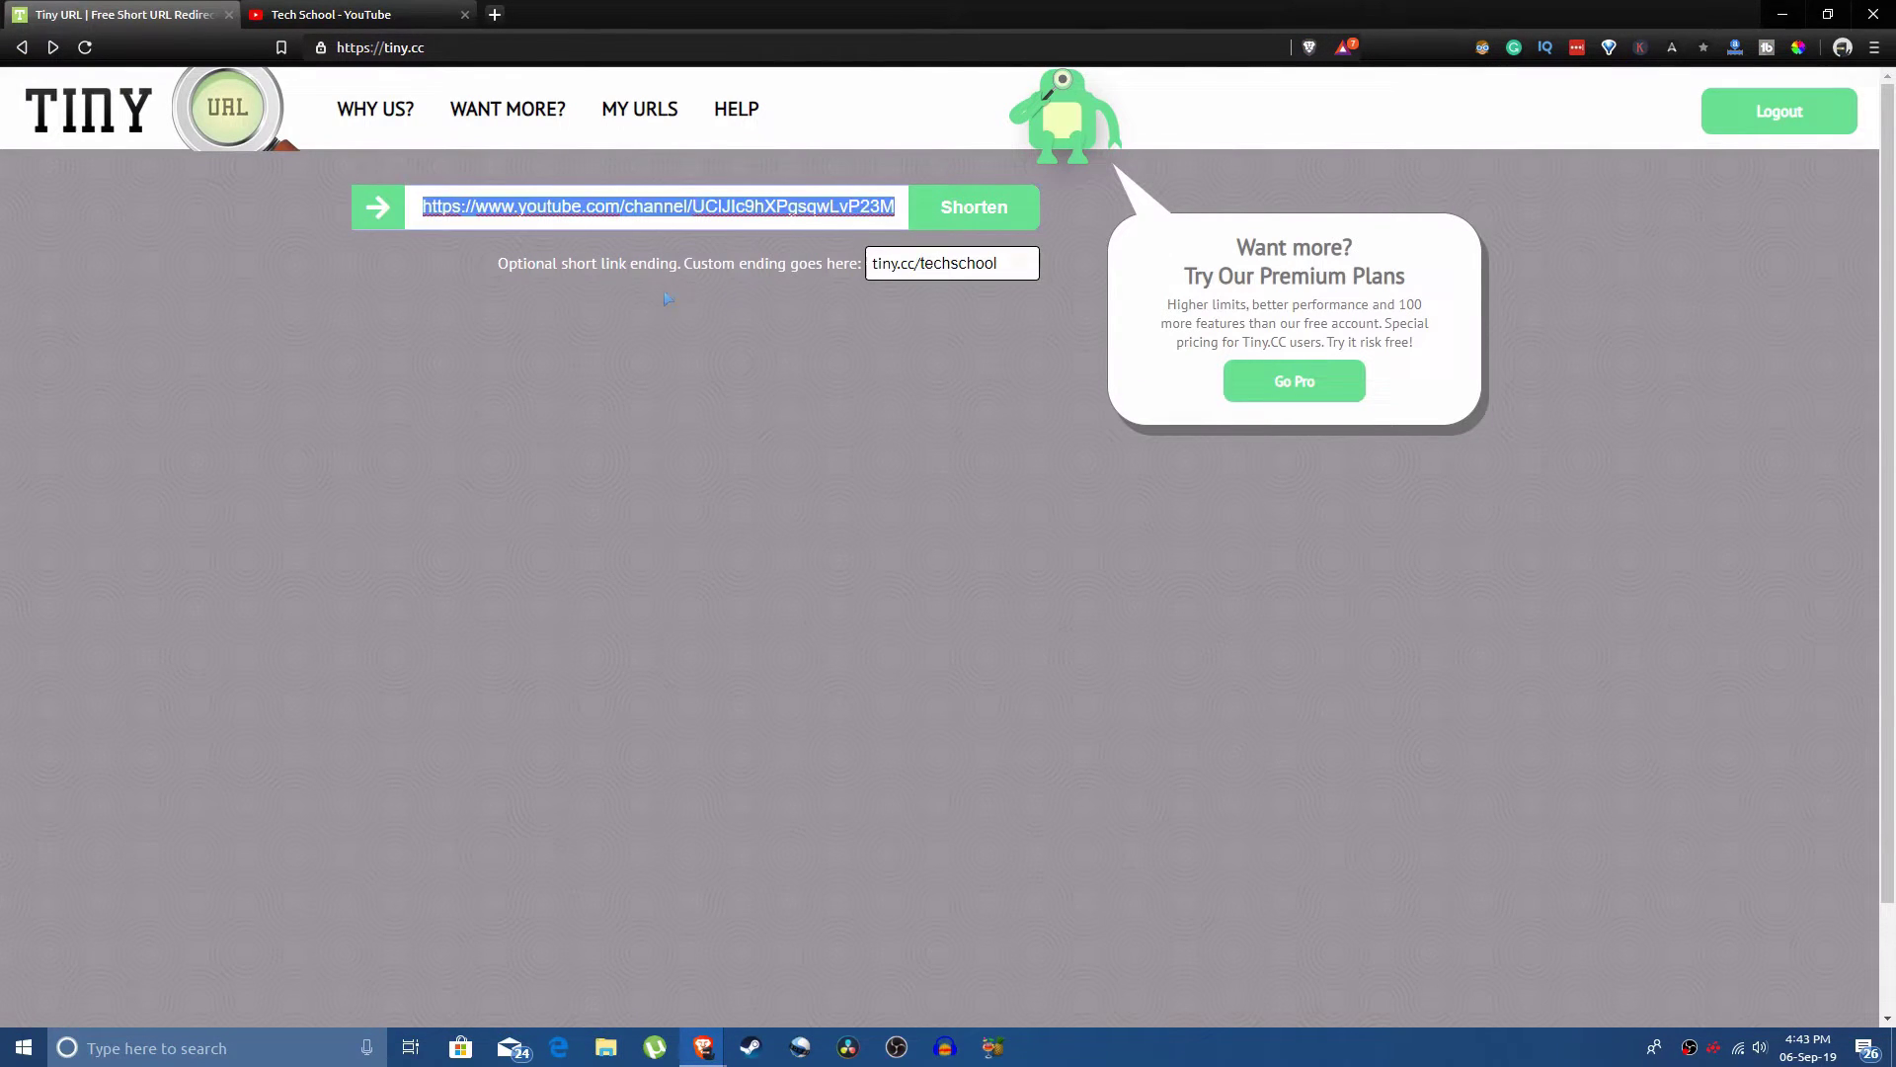
# Clear the long URL and the techschool custom ending from the shortening form.
pyautogui.press('BackSpace')
pyautogui.press('Tab')
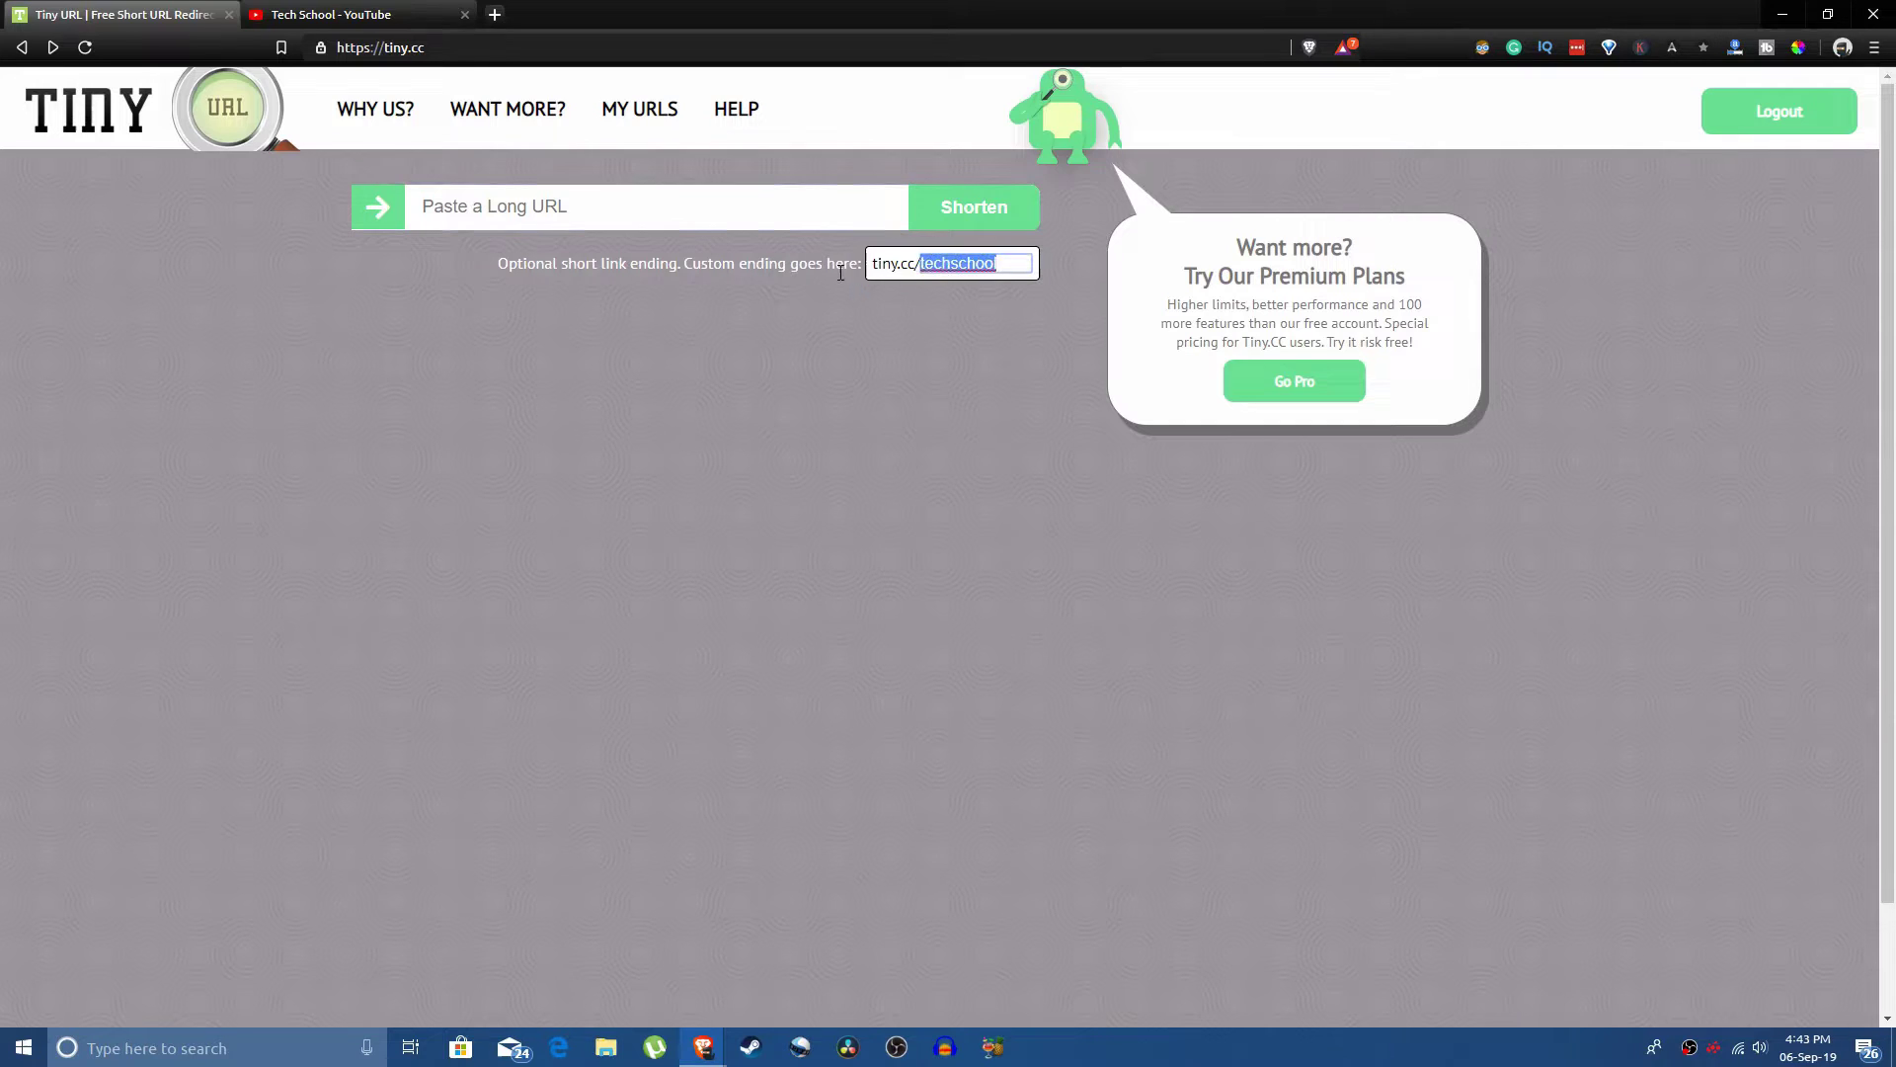
pyautogui.press('BackSpace')
pyautogui.click(1005, 445)
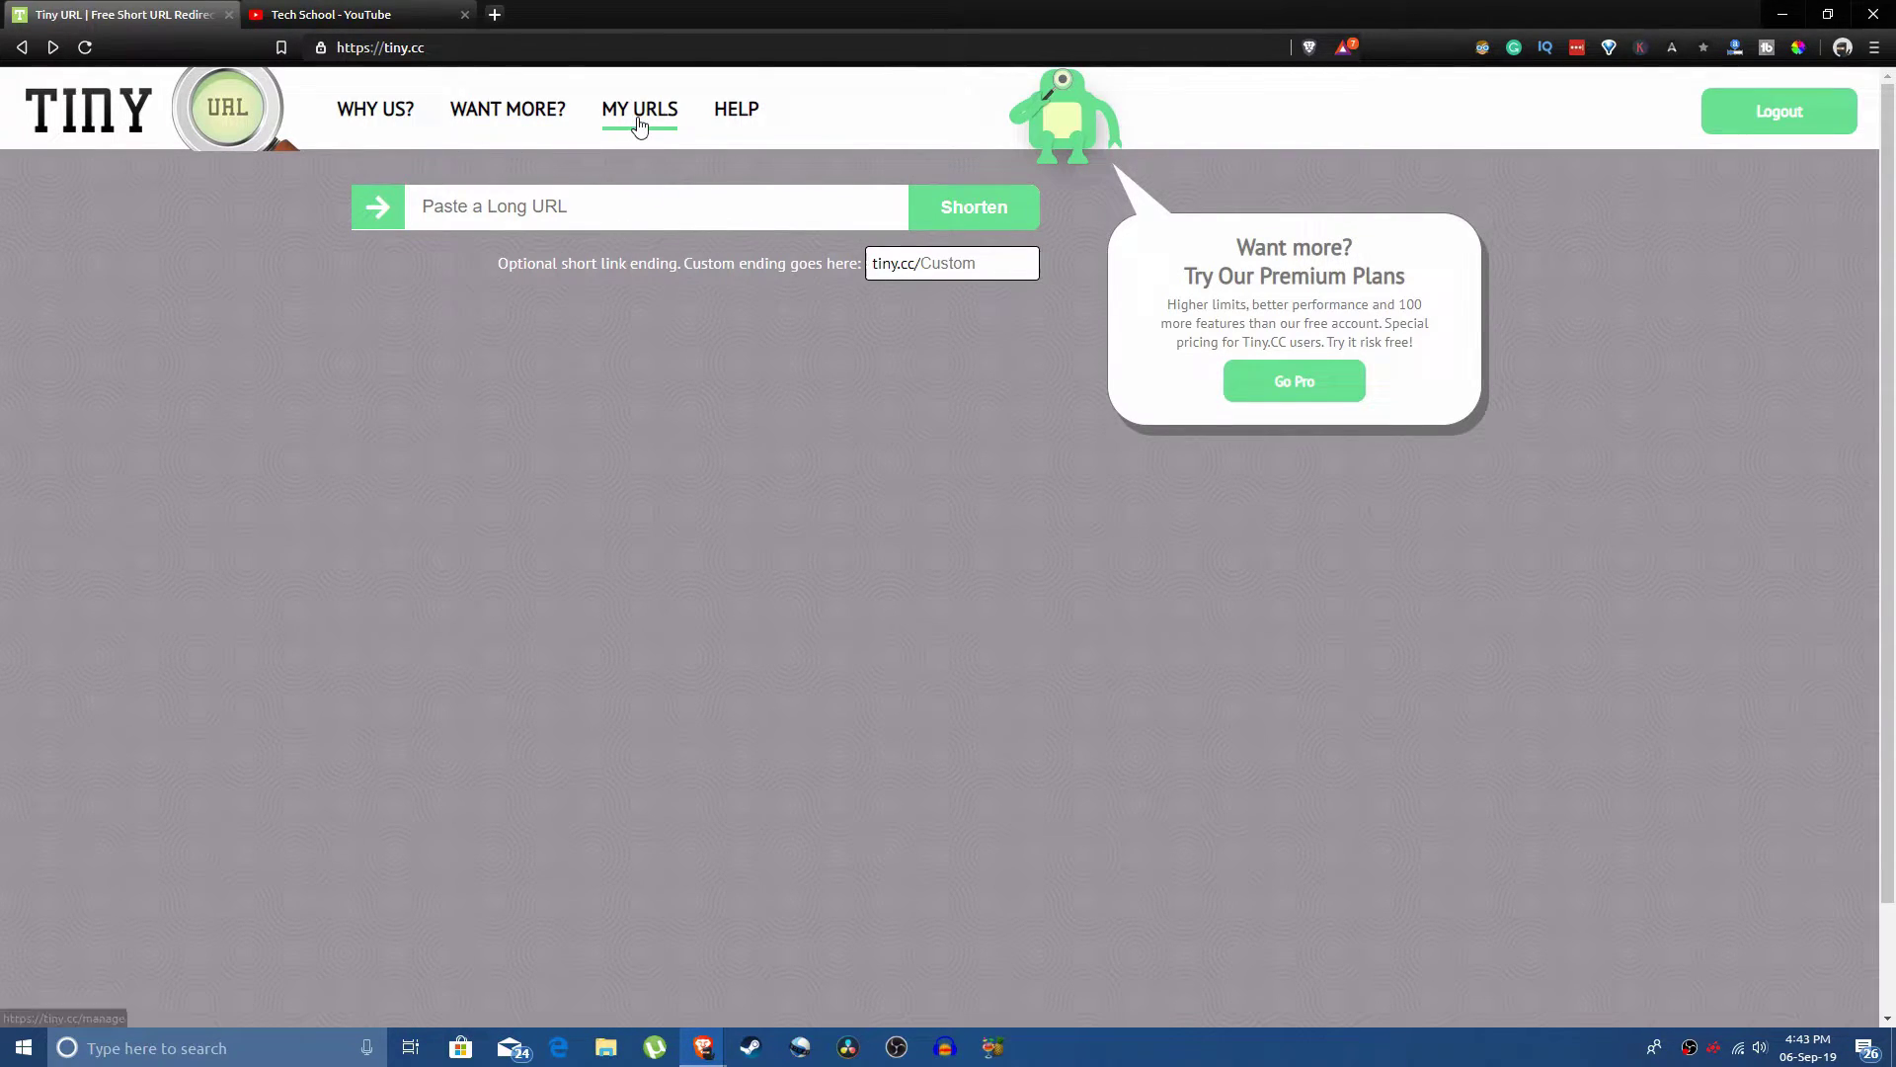
# Open the short links list and select the techschool short link text.
pyautogui.click(635, 115)
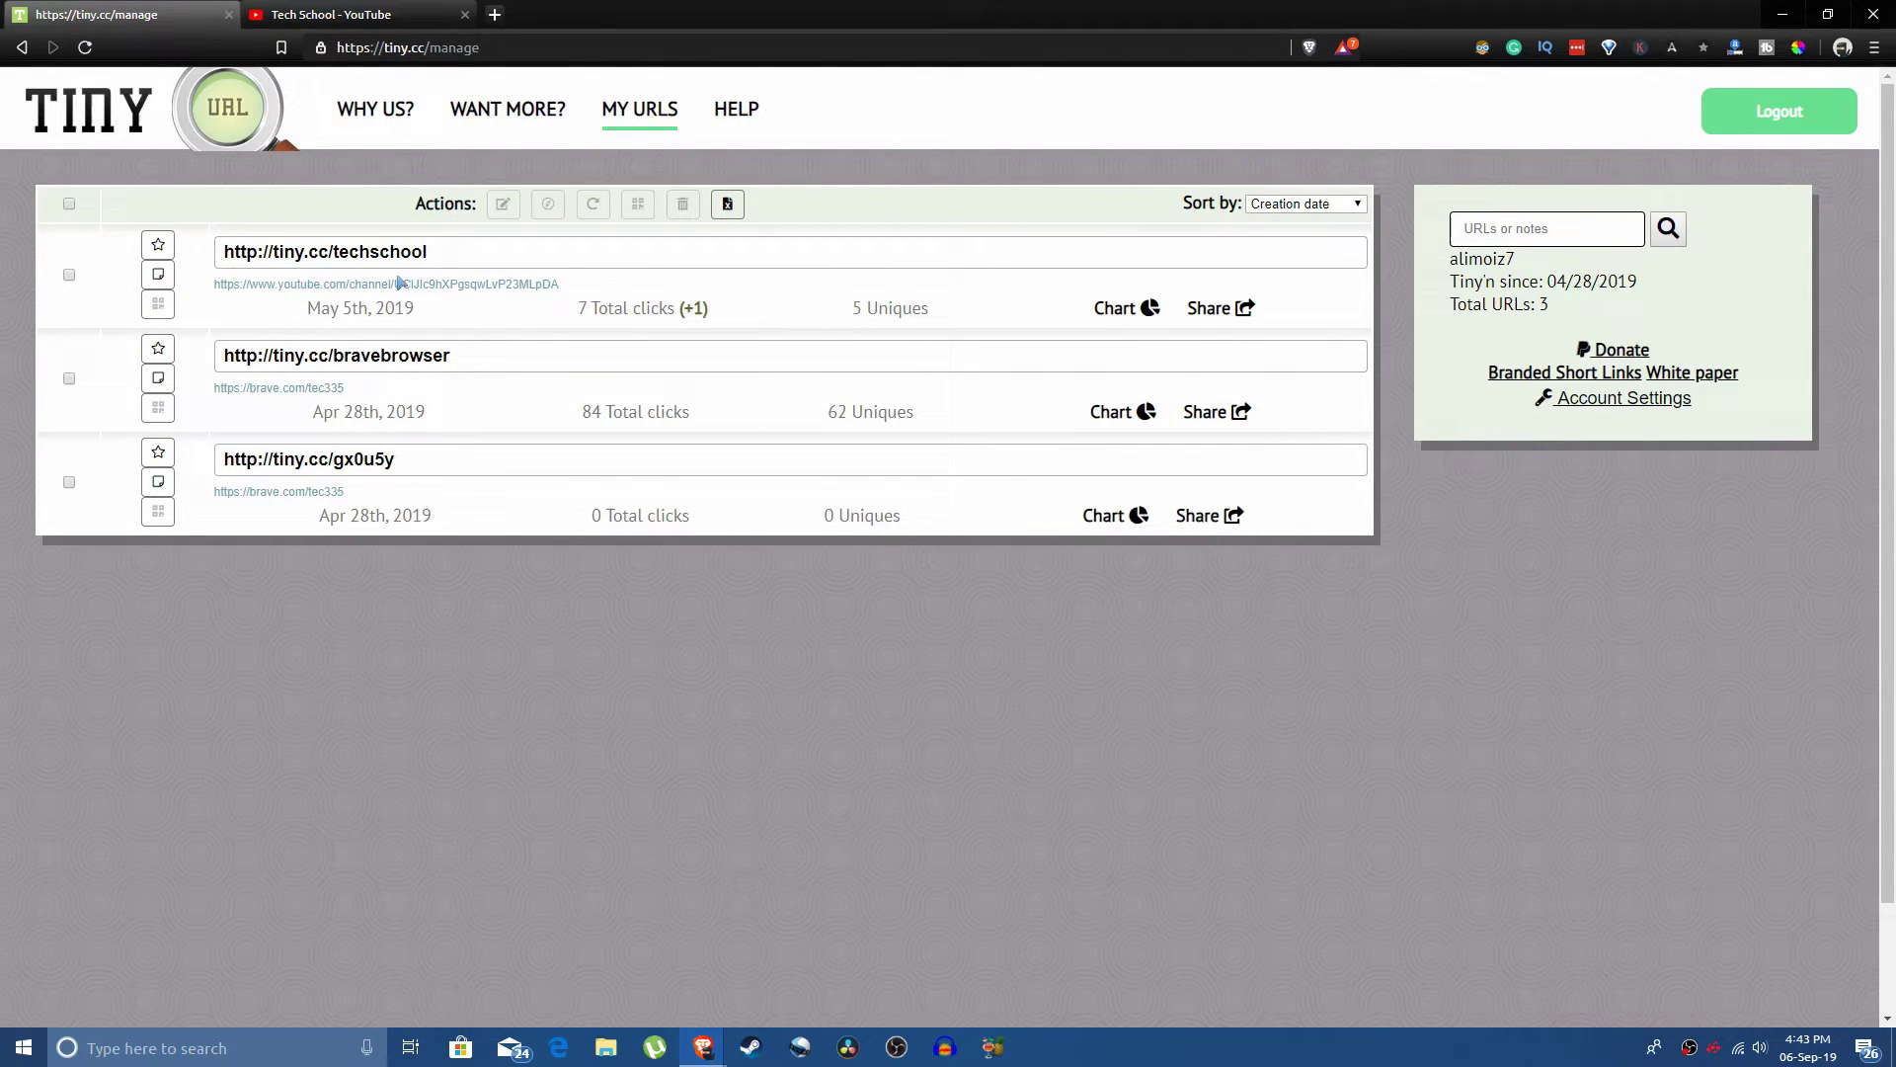
pyautogui.click(434, 253)
pyautogui.moveTo(395, 252); pyautogui.dragTo(235, 255)
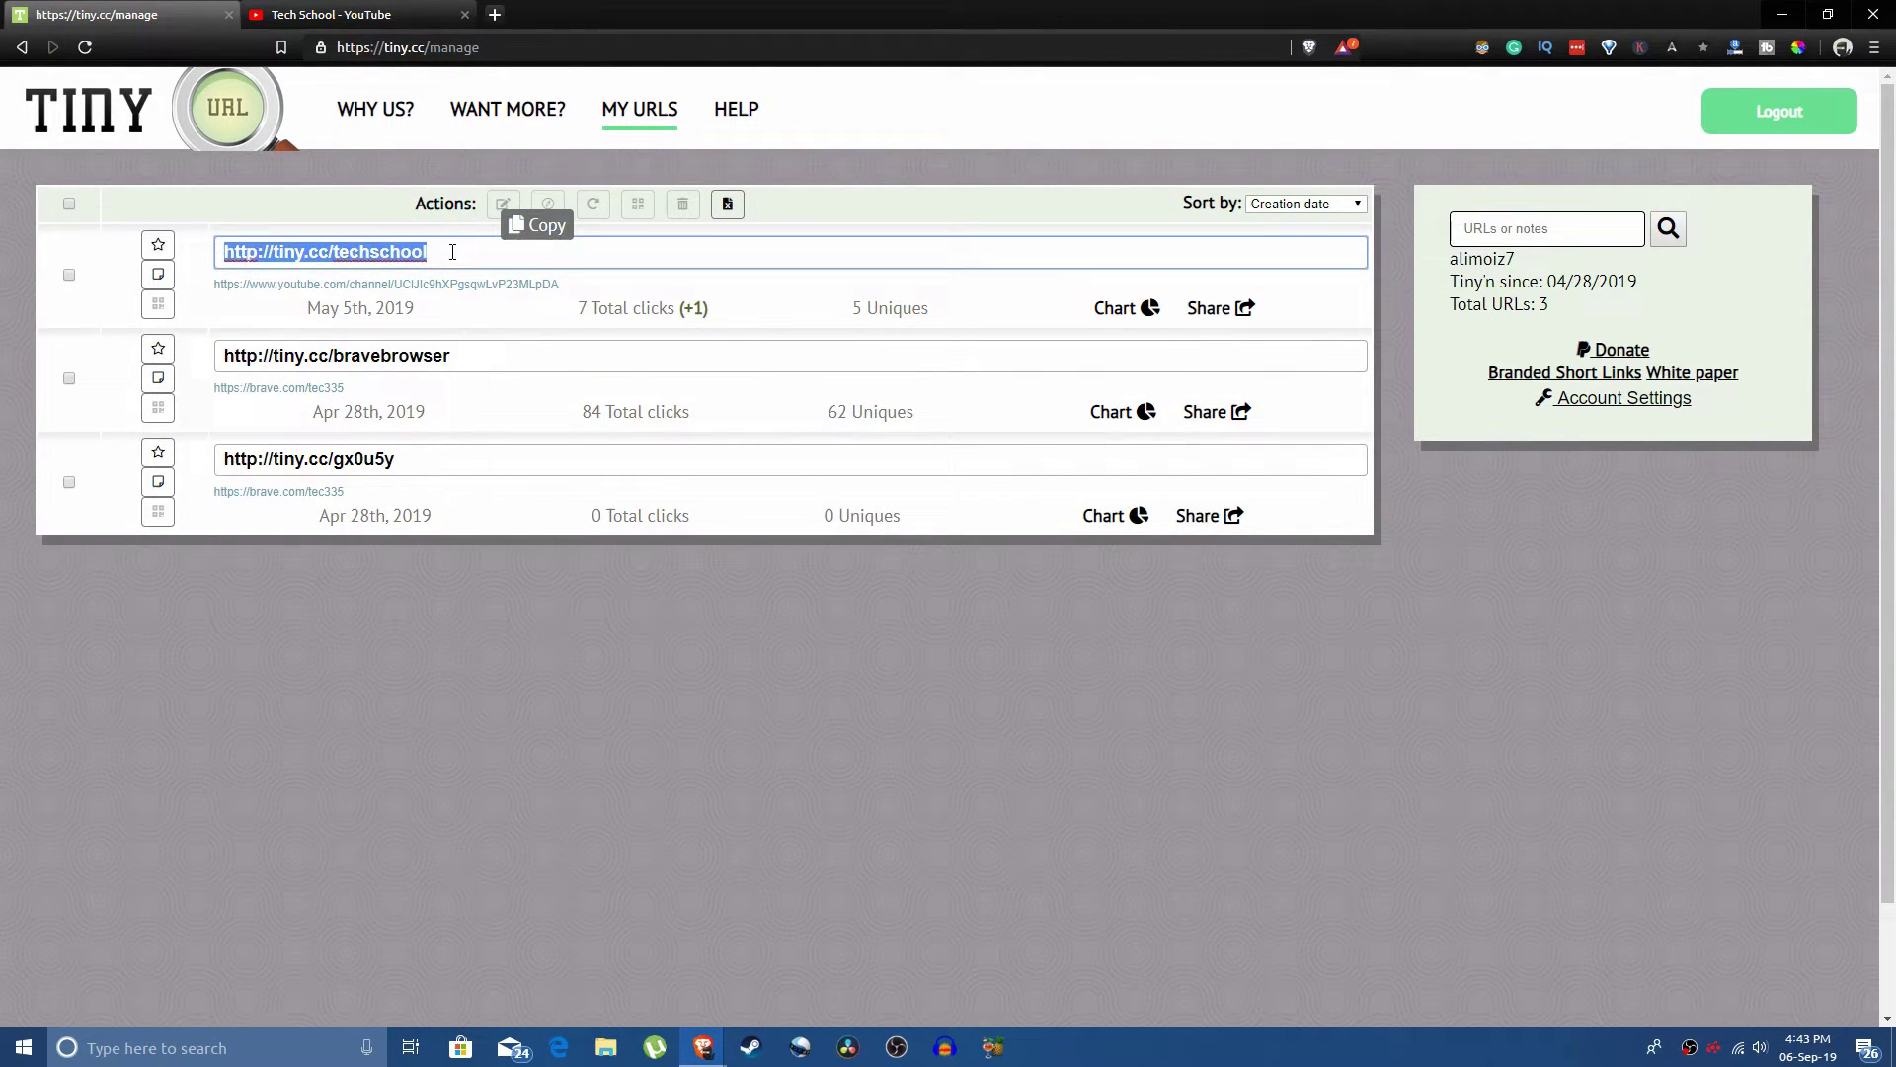
pyautogui.click(225, 314)
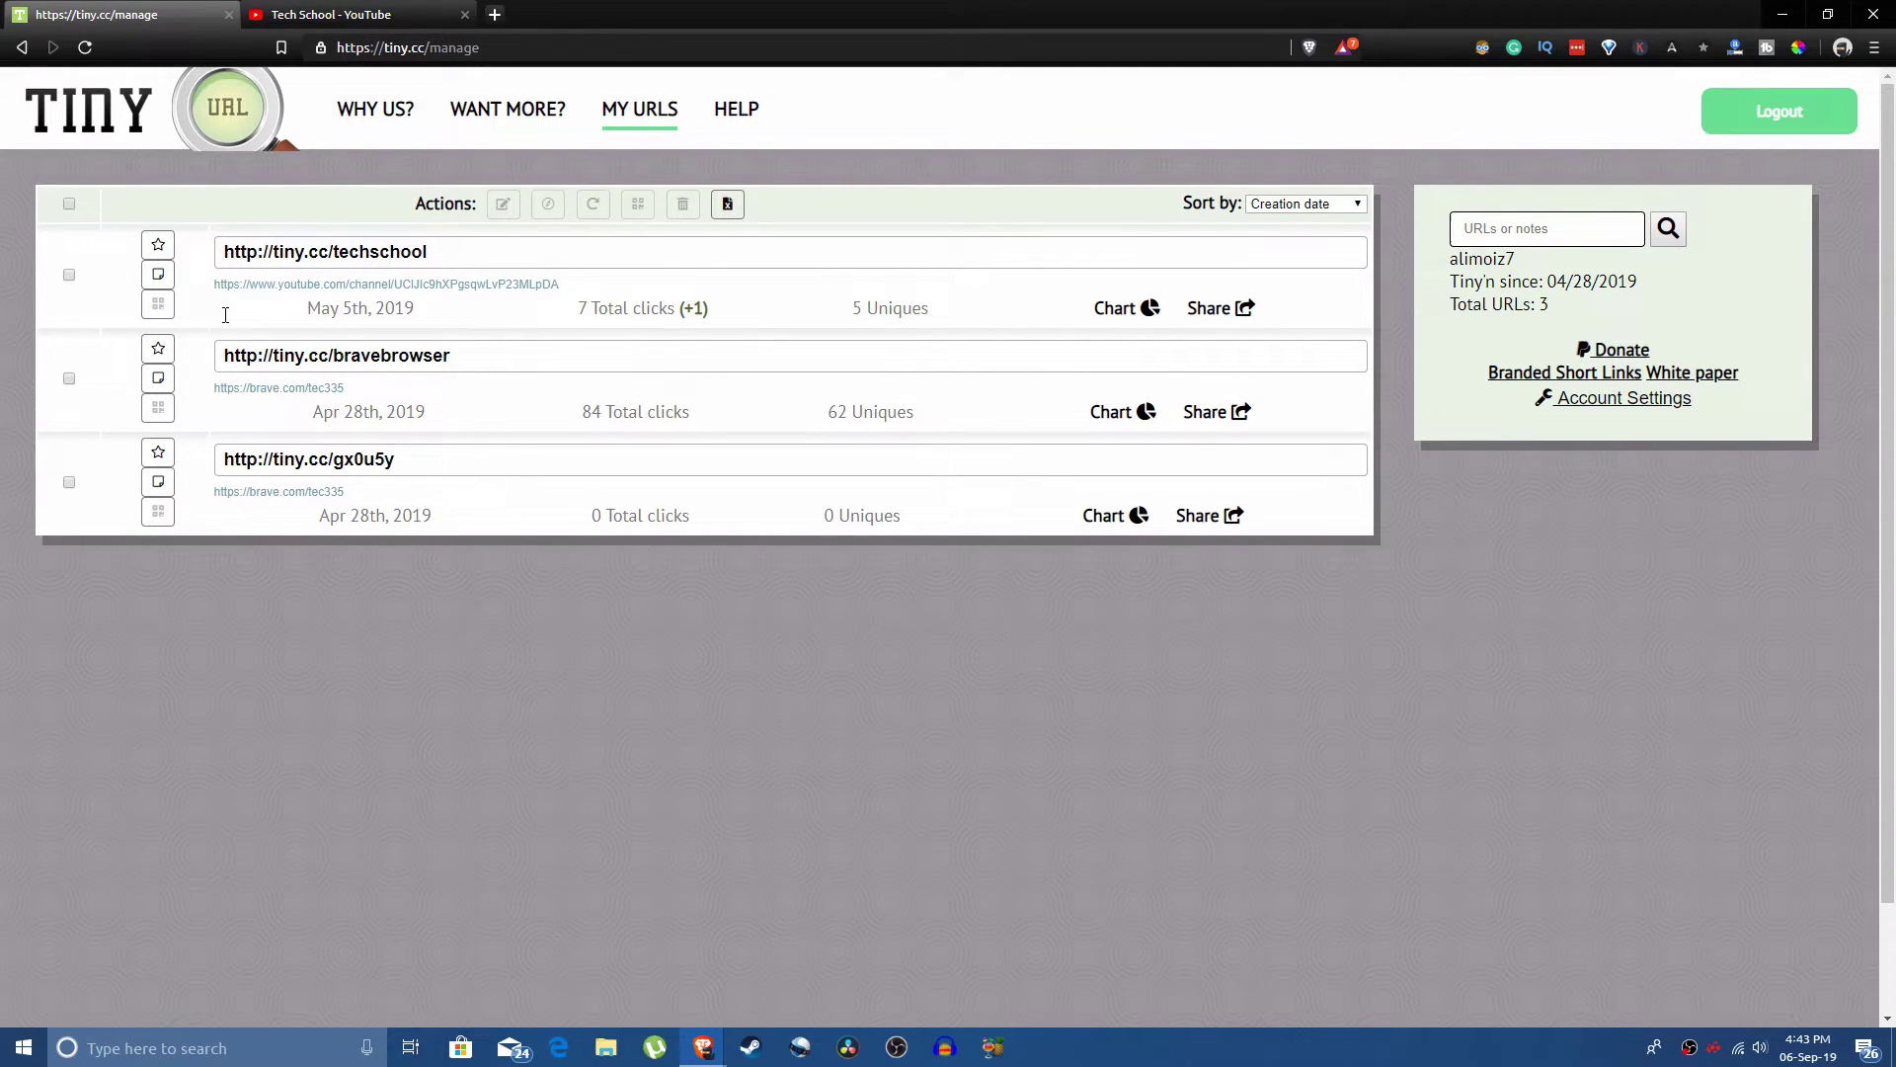
pyautogui.click(444, 254)
# Open the brave.com destination in a new tab, then close it and the YouTube tab.
pyautogui.middleClick(296, 390)
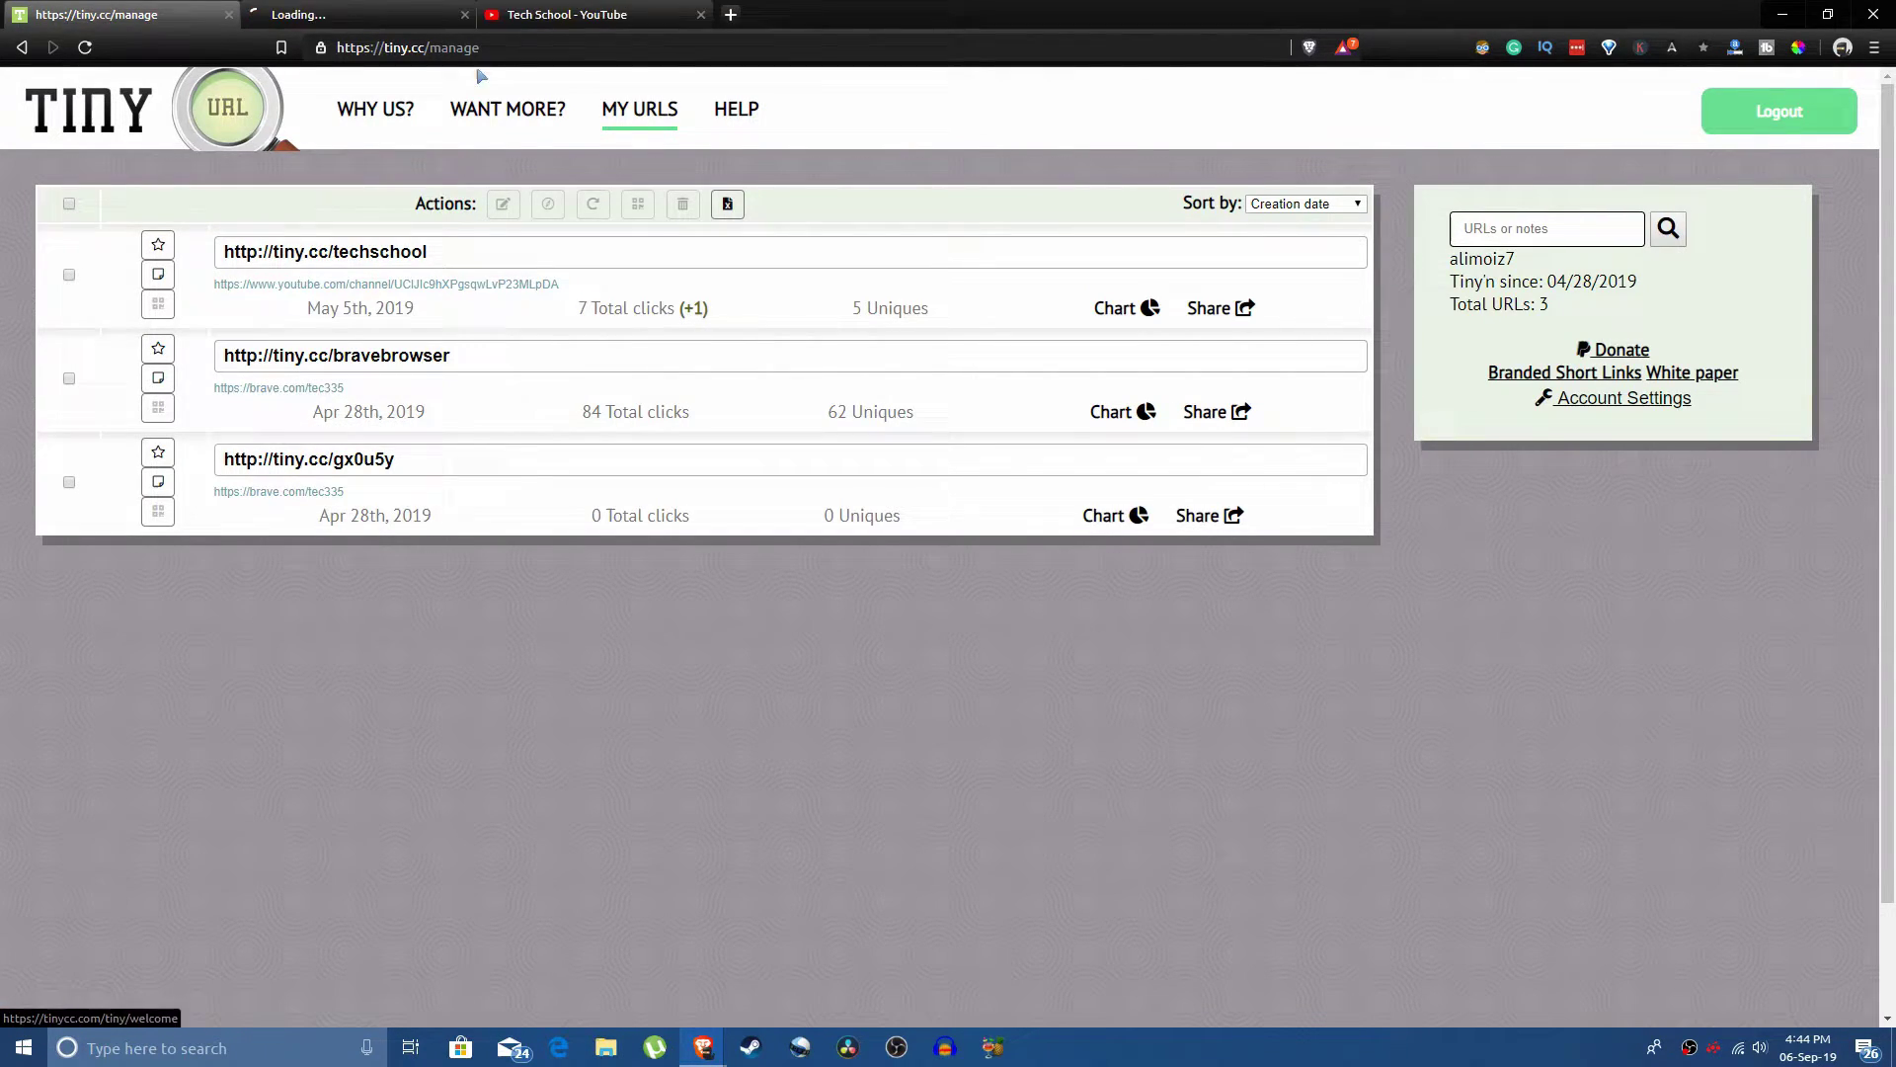
pyautogui.click(370, 14)
pyautogui.click(464, 14)
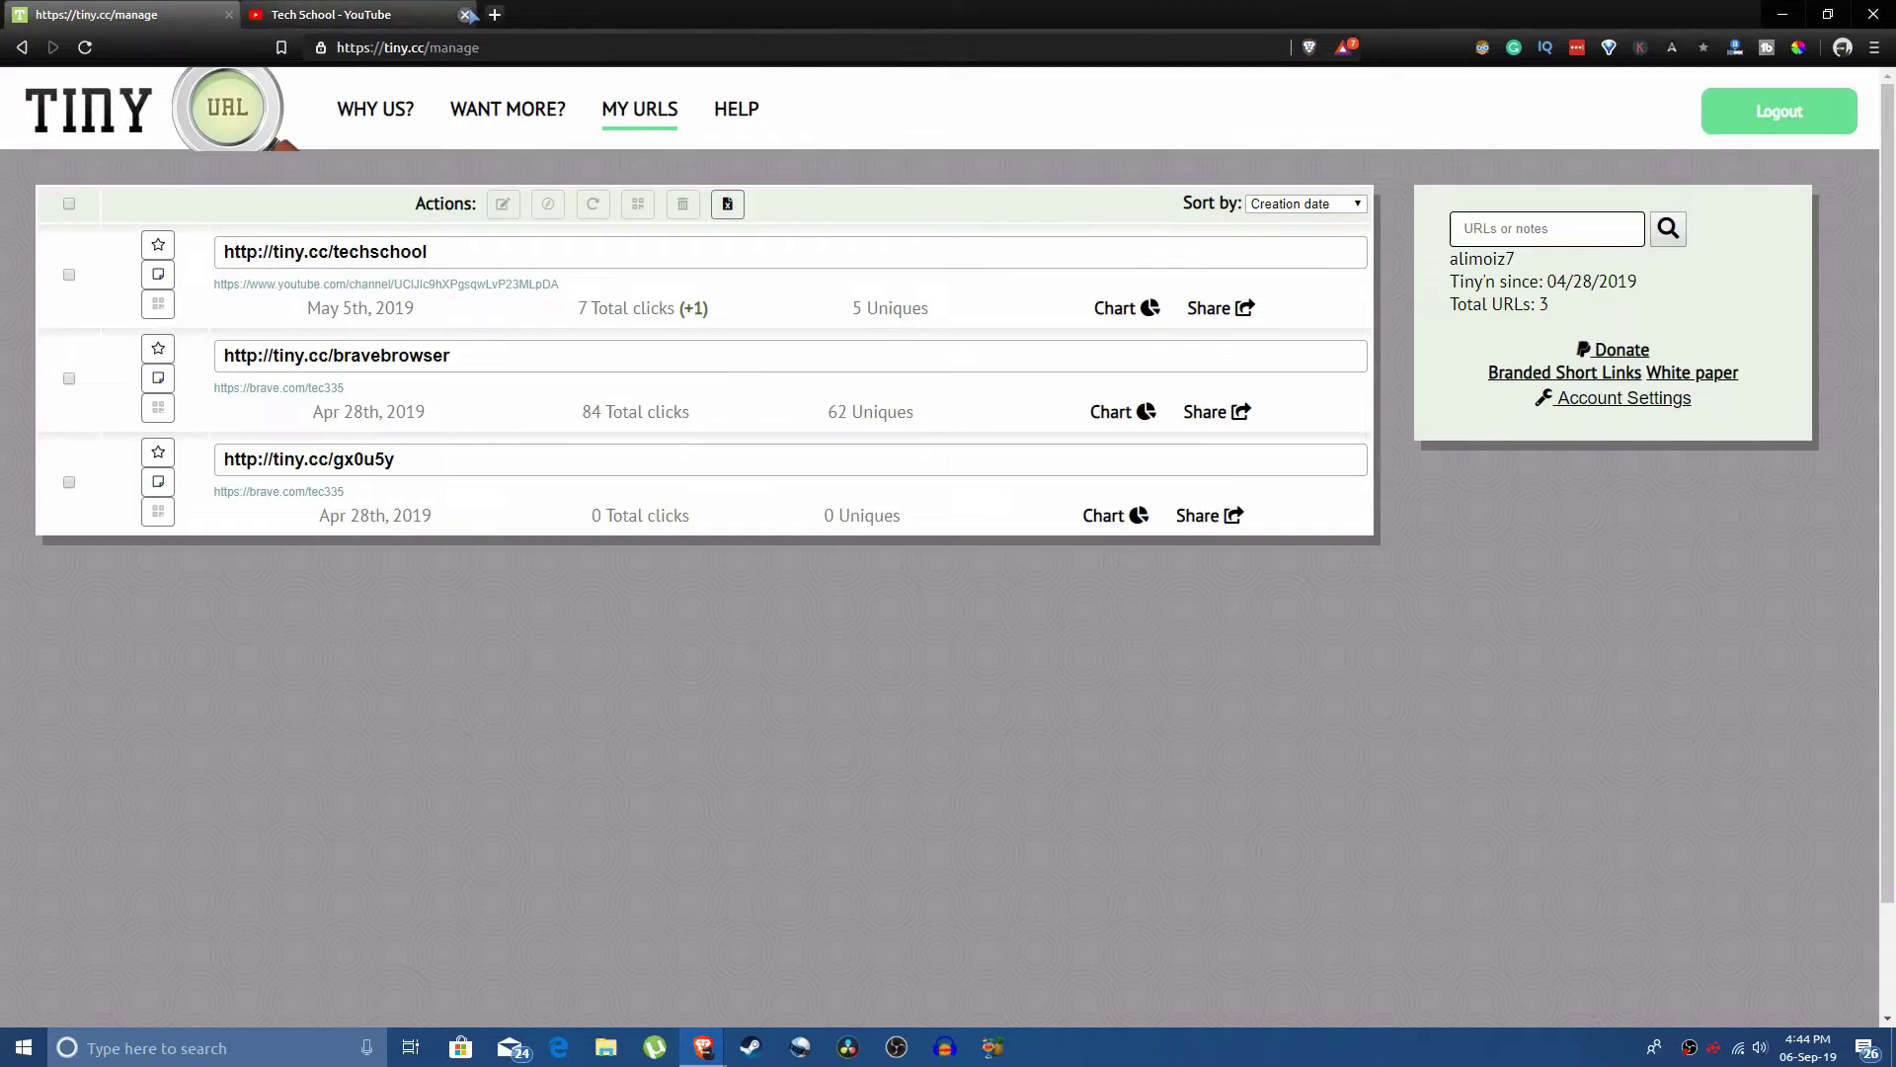
pyautogui.click(464, 14)
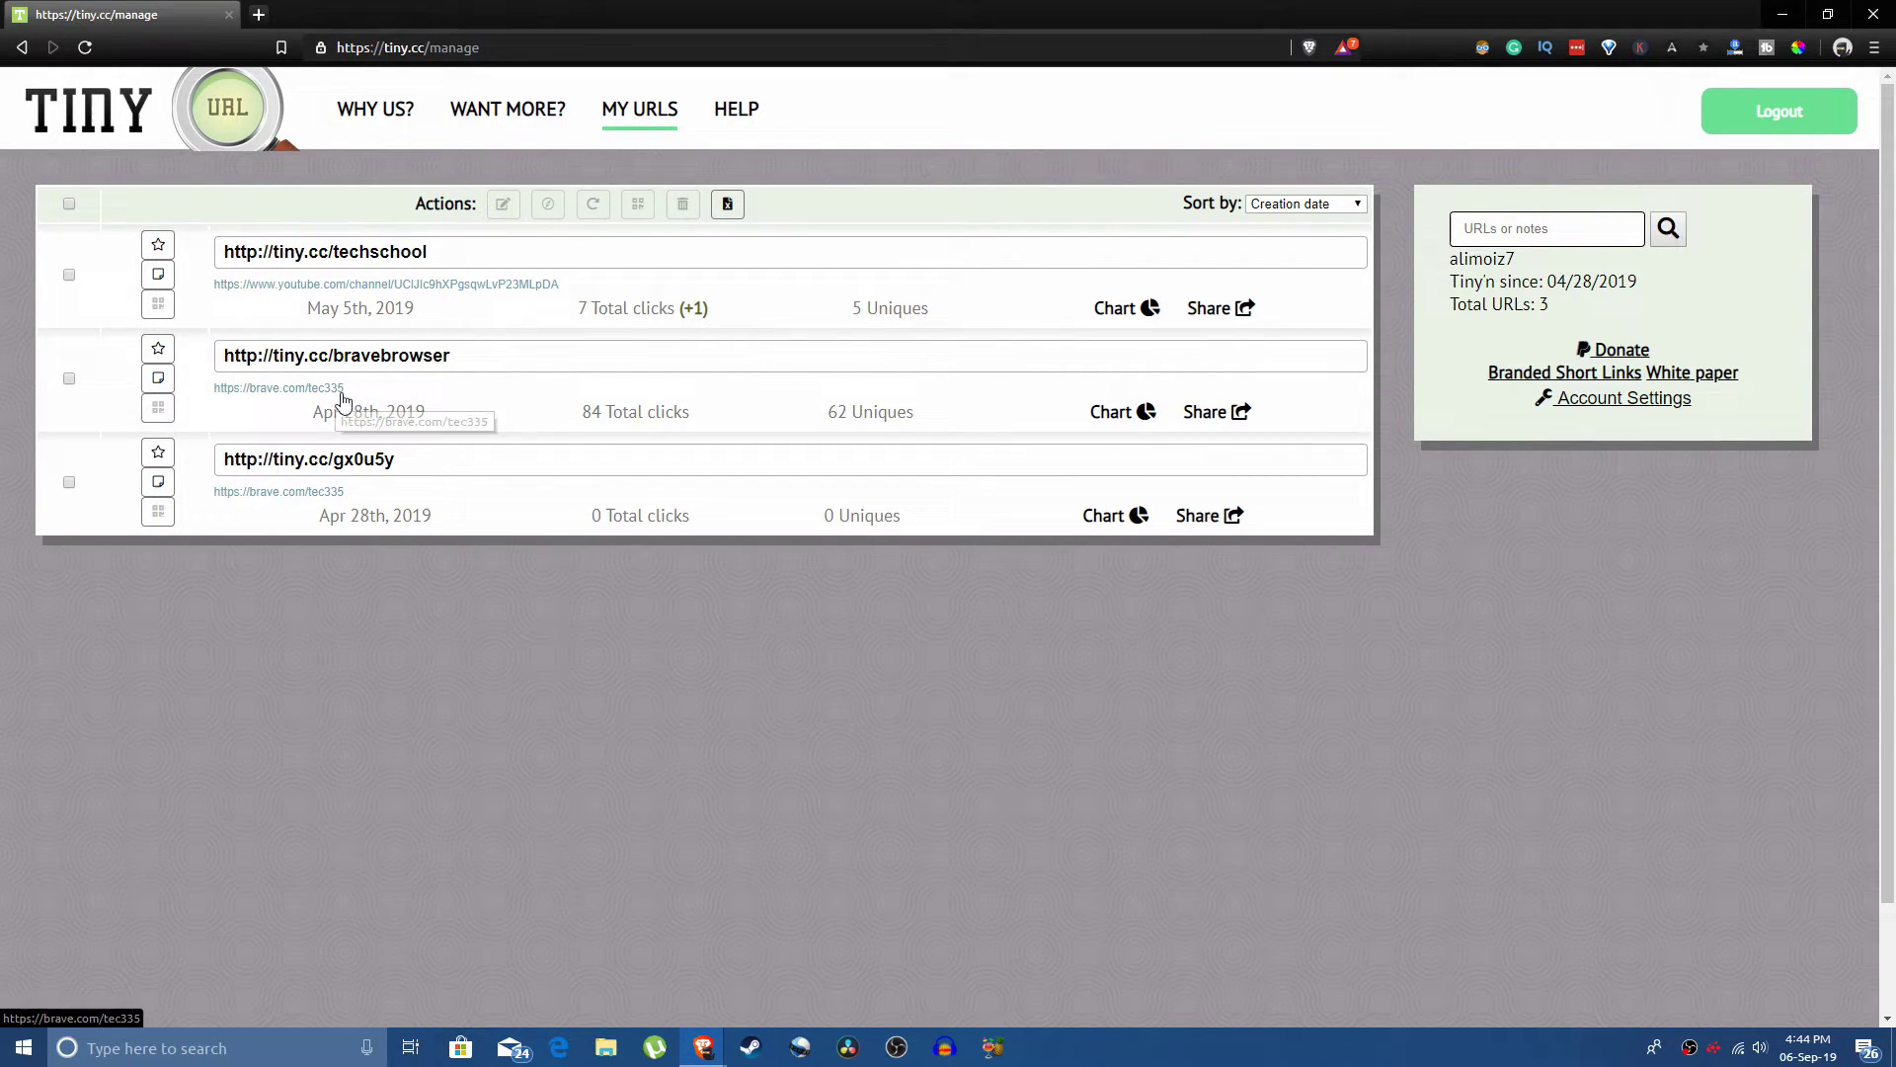
# Inspect the bravebrowser short link and its 84 total clicks and 62 uniques.
pyautogui.click(504, 354)
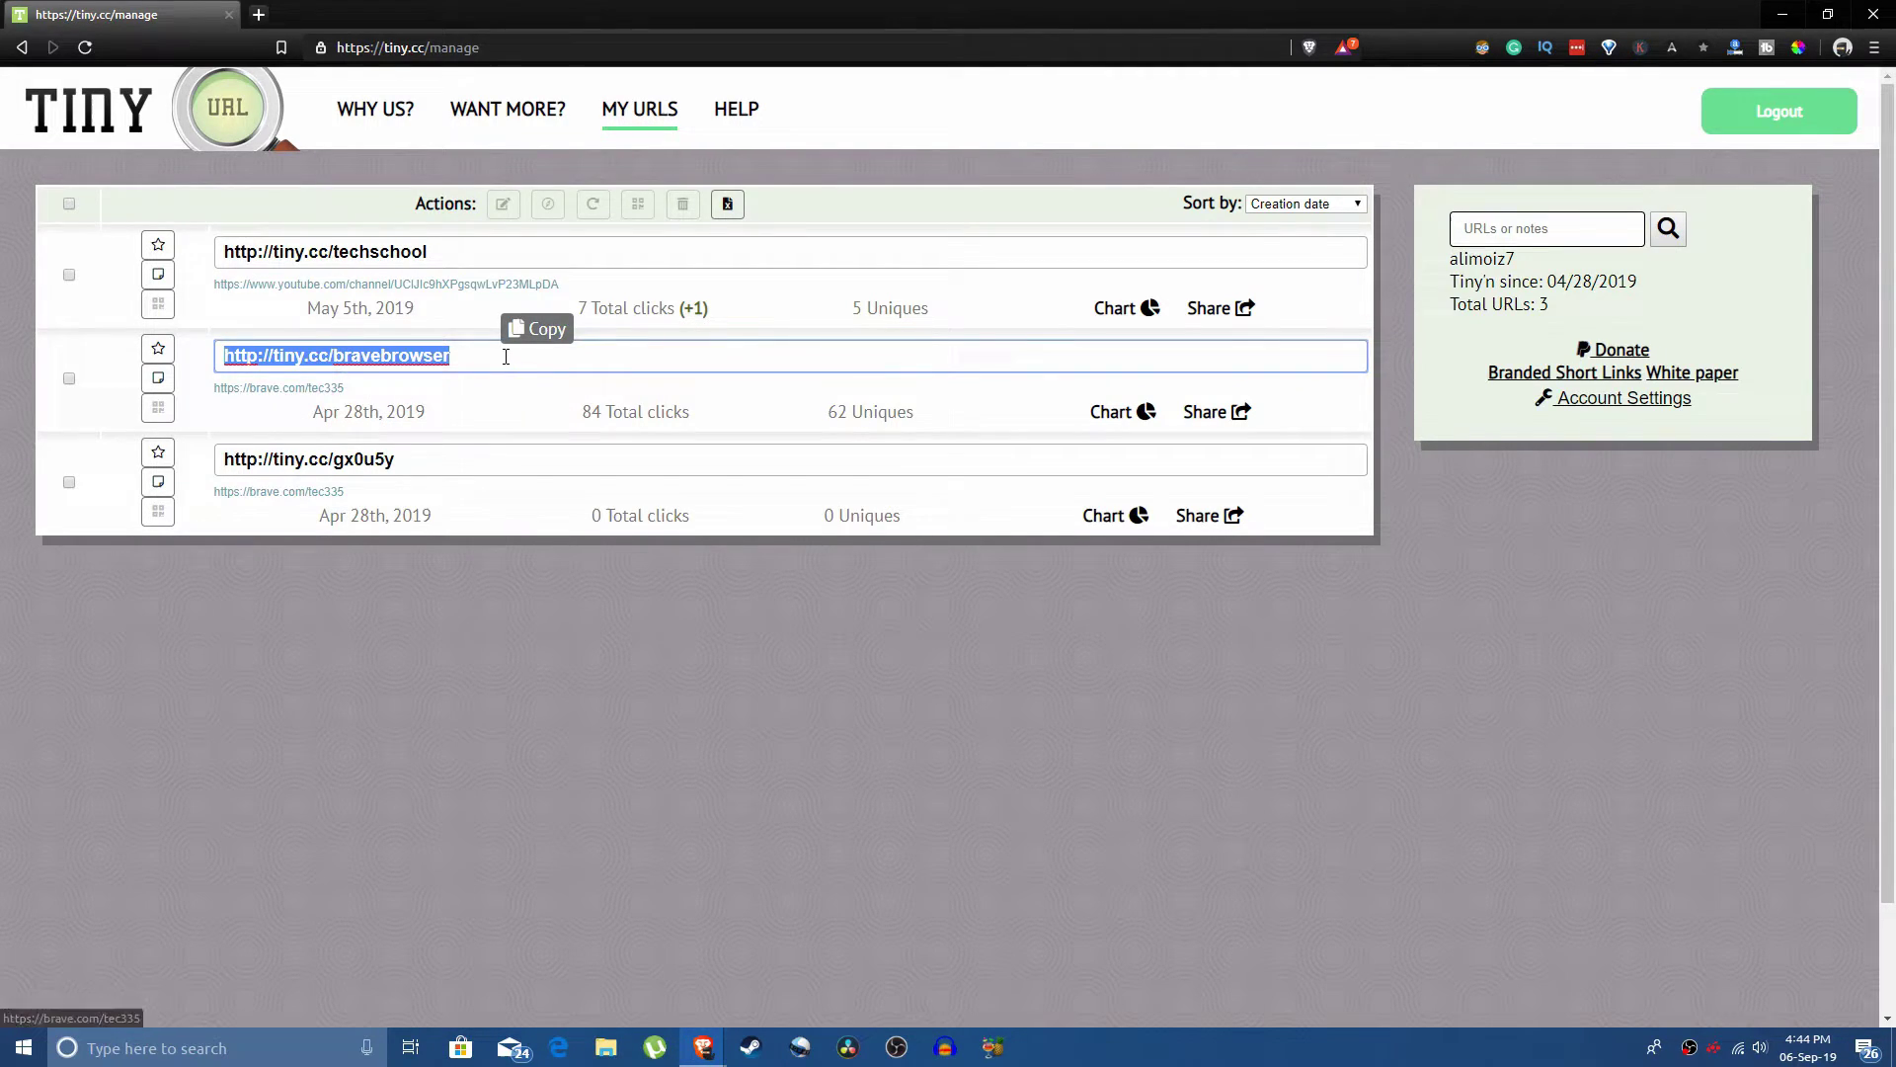
pyautogui.moveTo(466, 355); pyautogui.dragTo(519, 356)
pyautogui.click(321, 358)
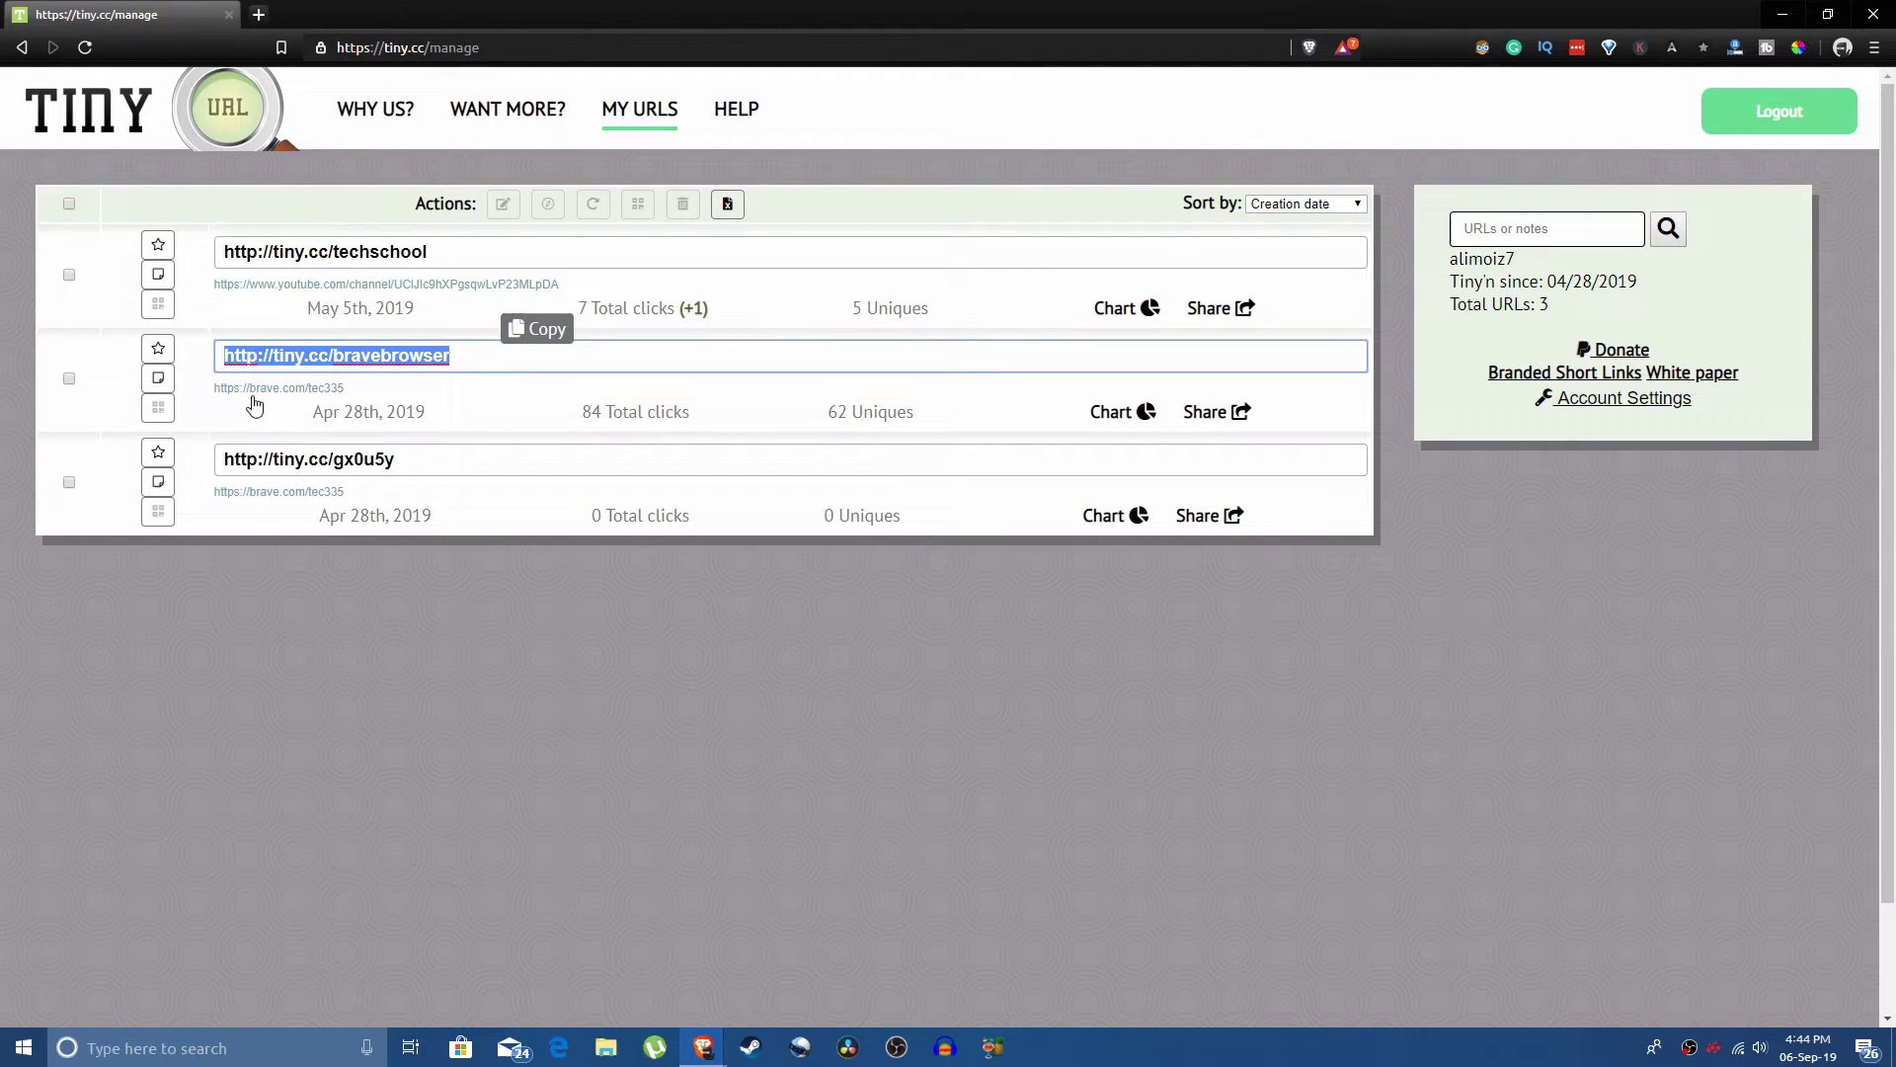
pyautogui.click(559, 432)
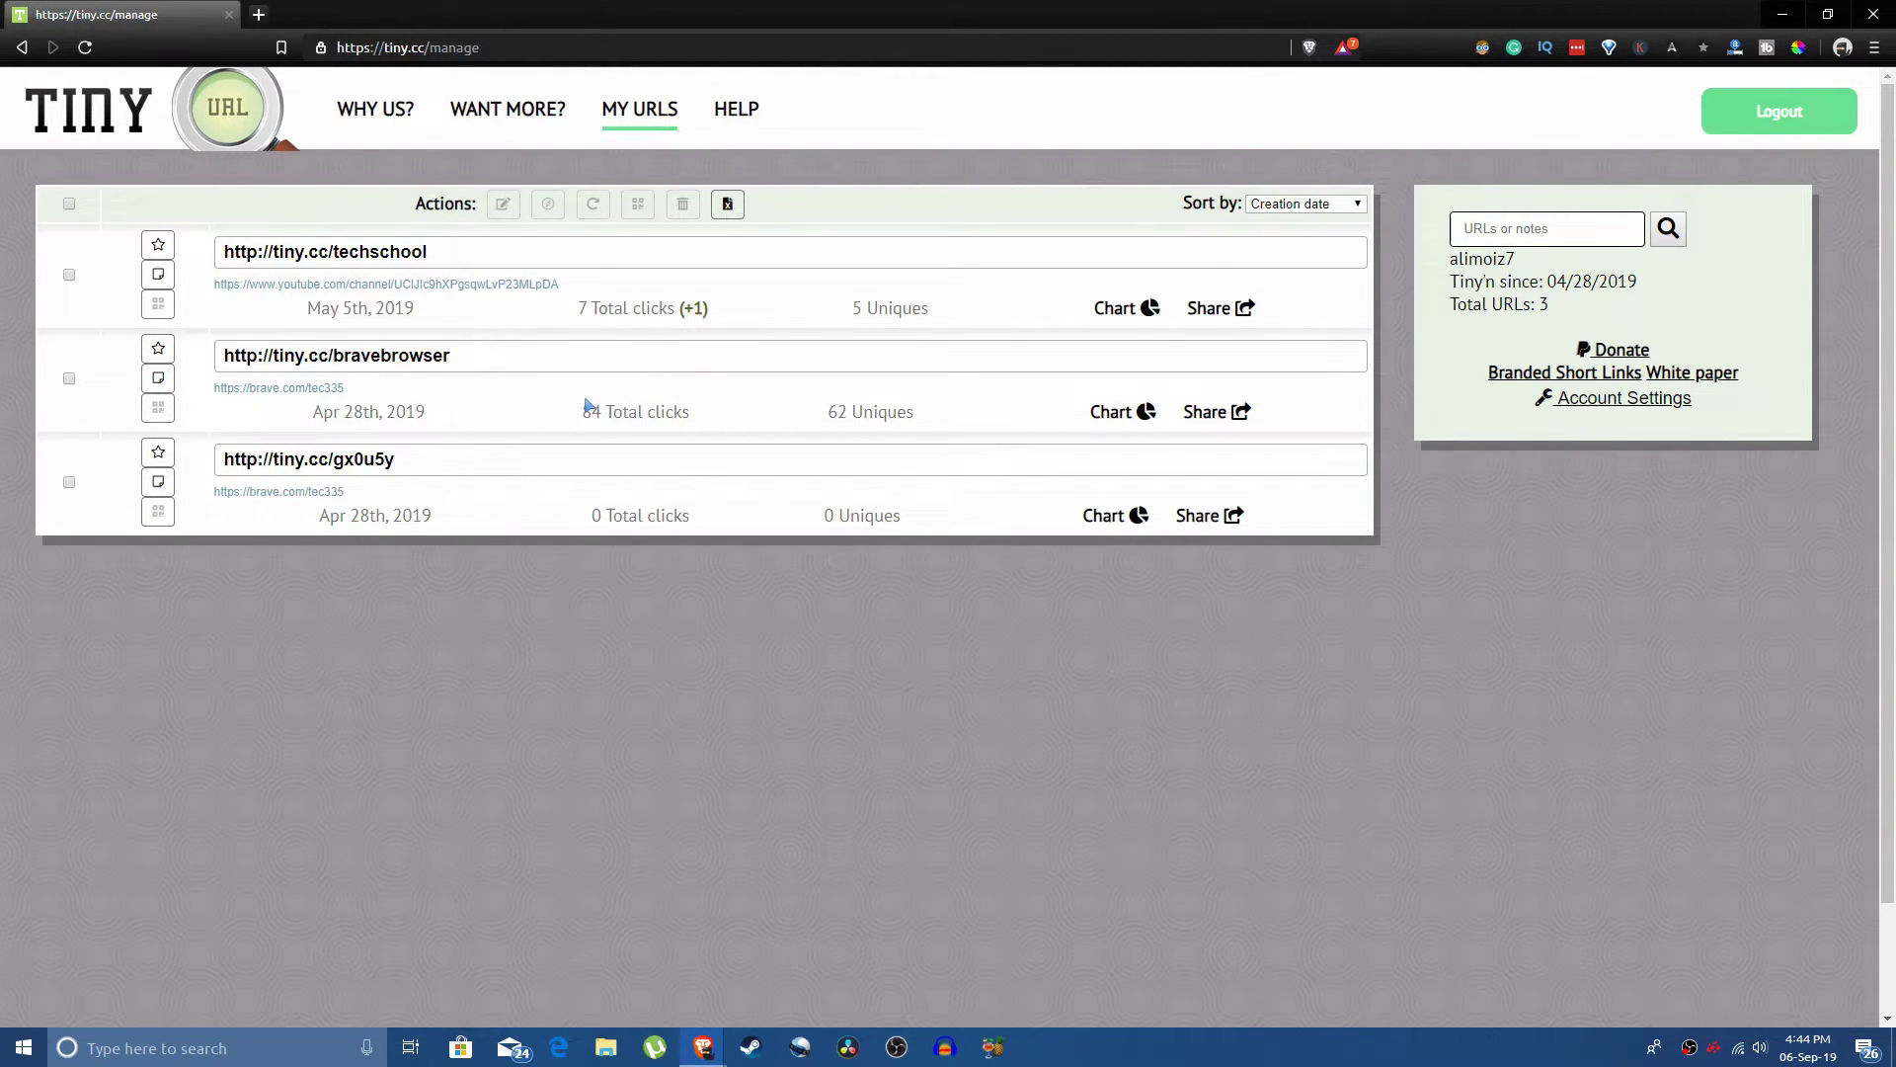
pyautogui.moveTo(586, 413); pyautogui.dragTo(950, 411)
pyautogui.click(926, 407)
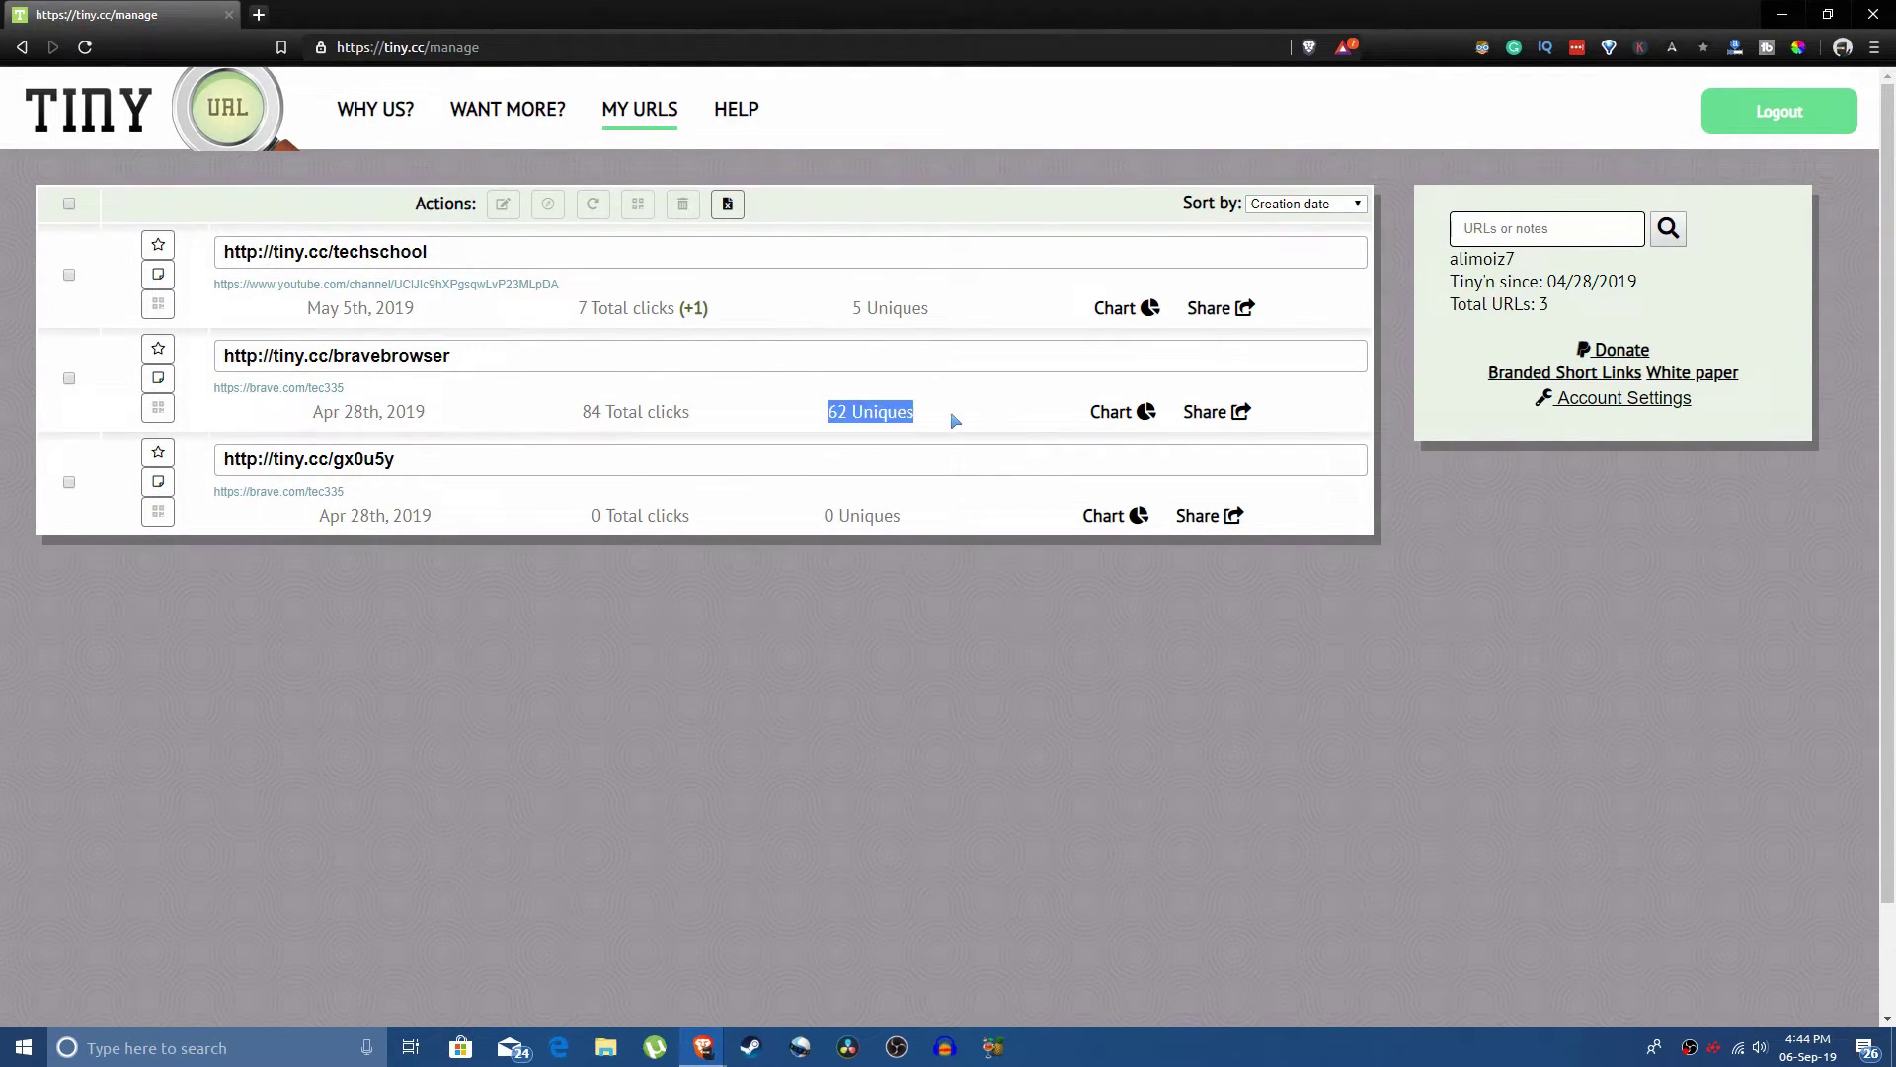
pyautogui.click(876, 421)
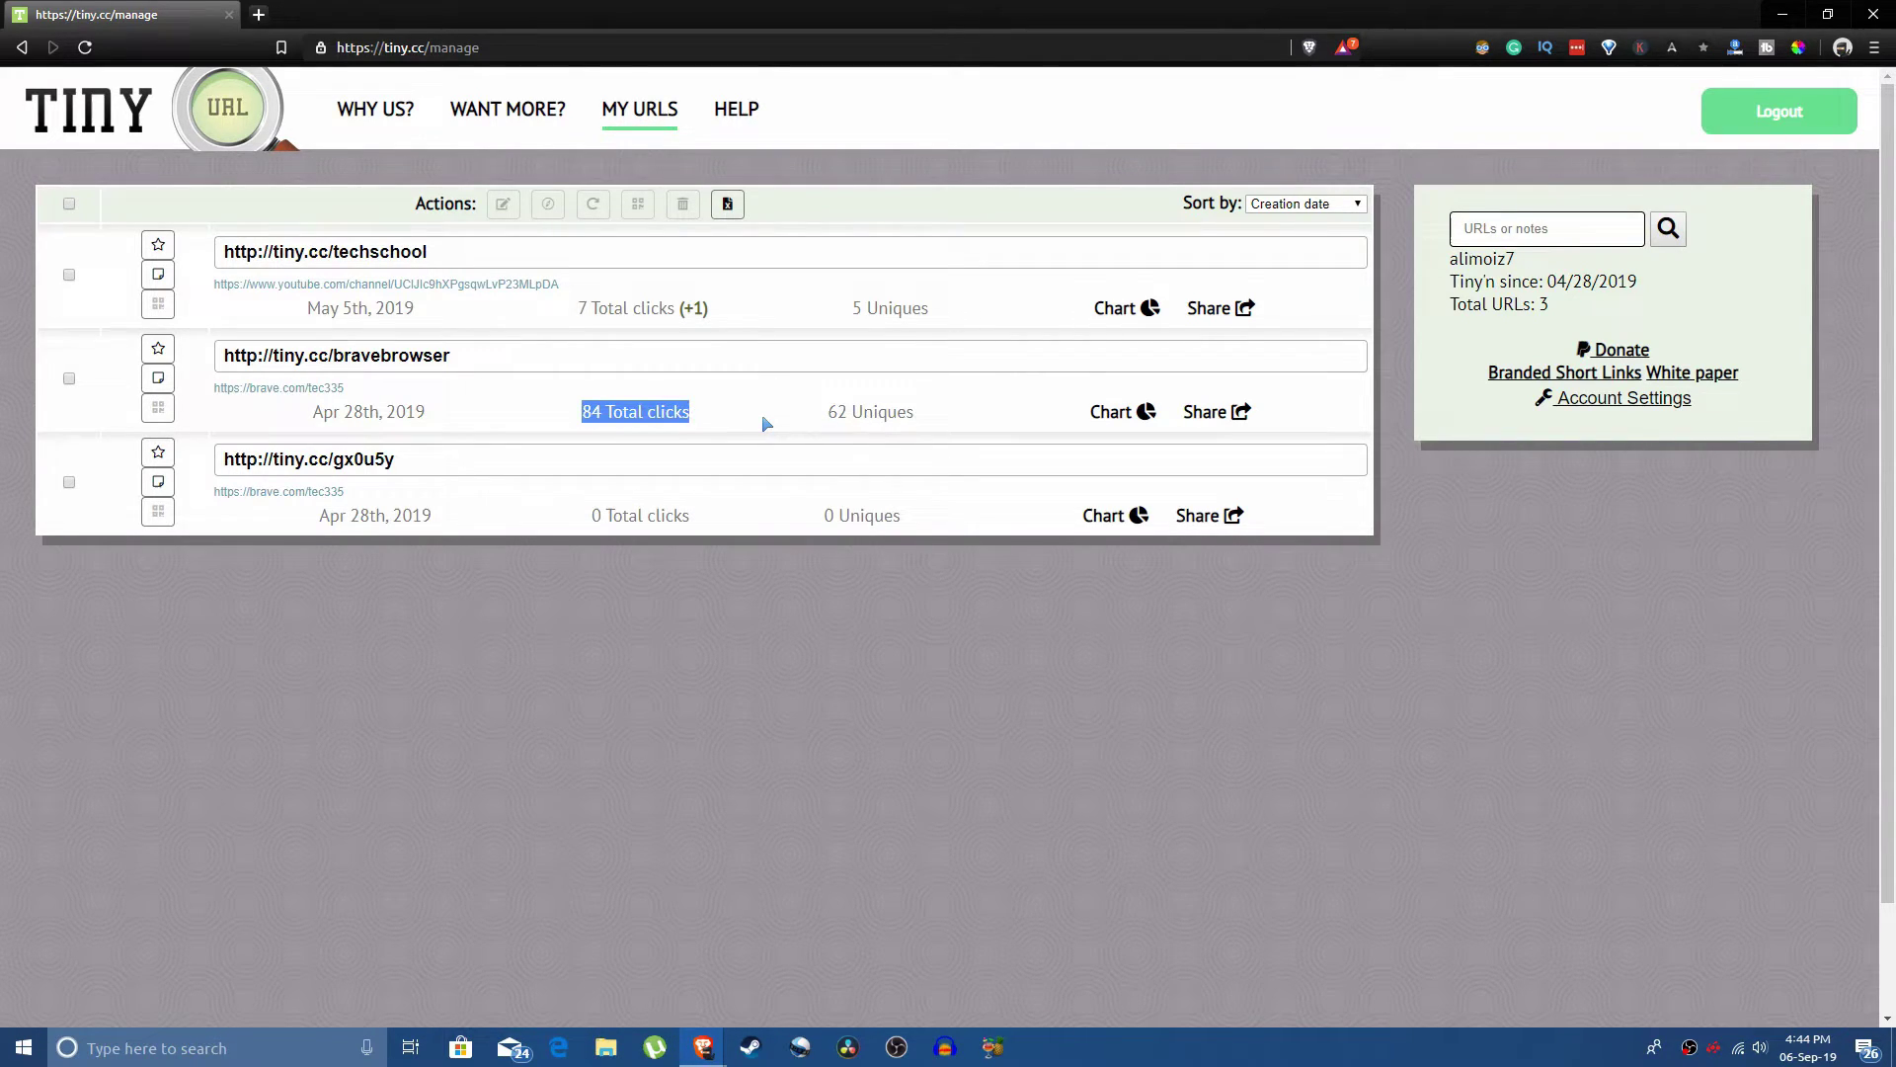
pyautogui.click(762, 413)
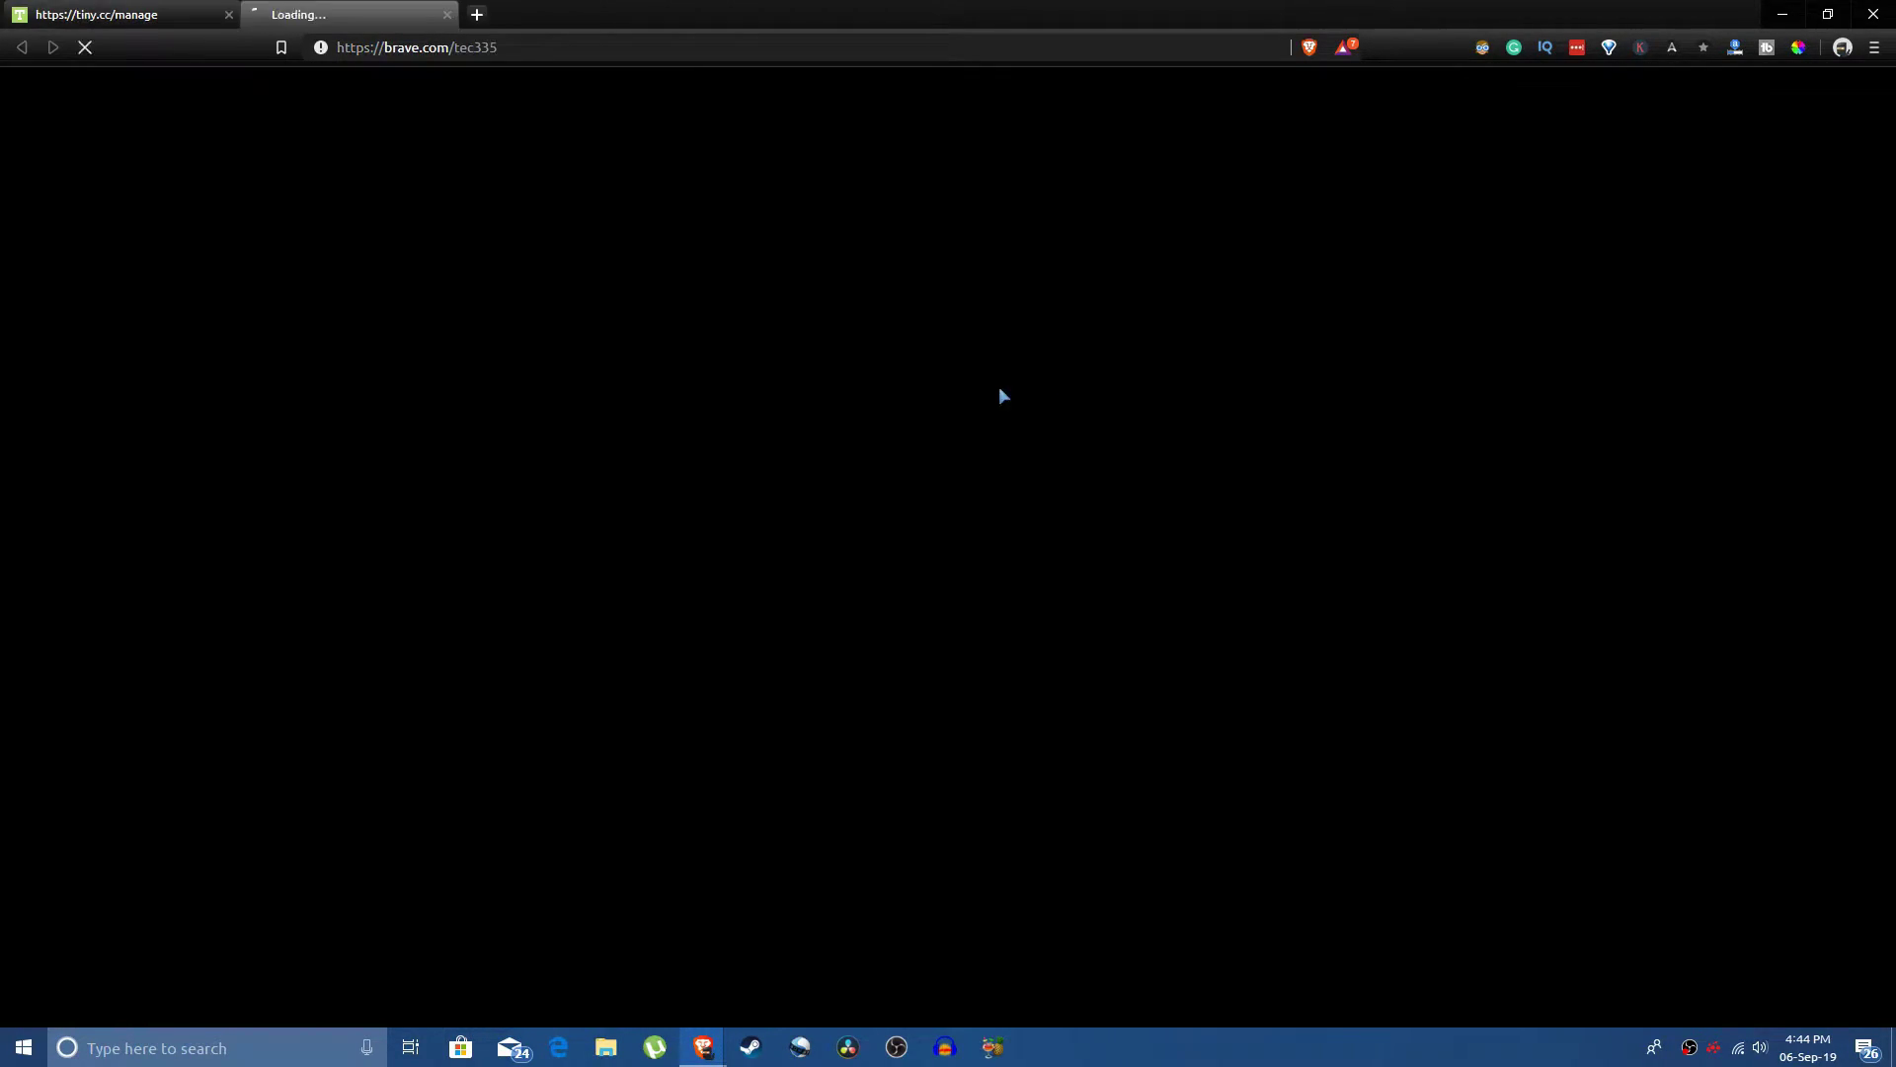
# Close the failed brave.com tab and open the bravebrowser link's click statistics.
pyautogui.click(973, 403)
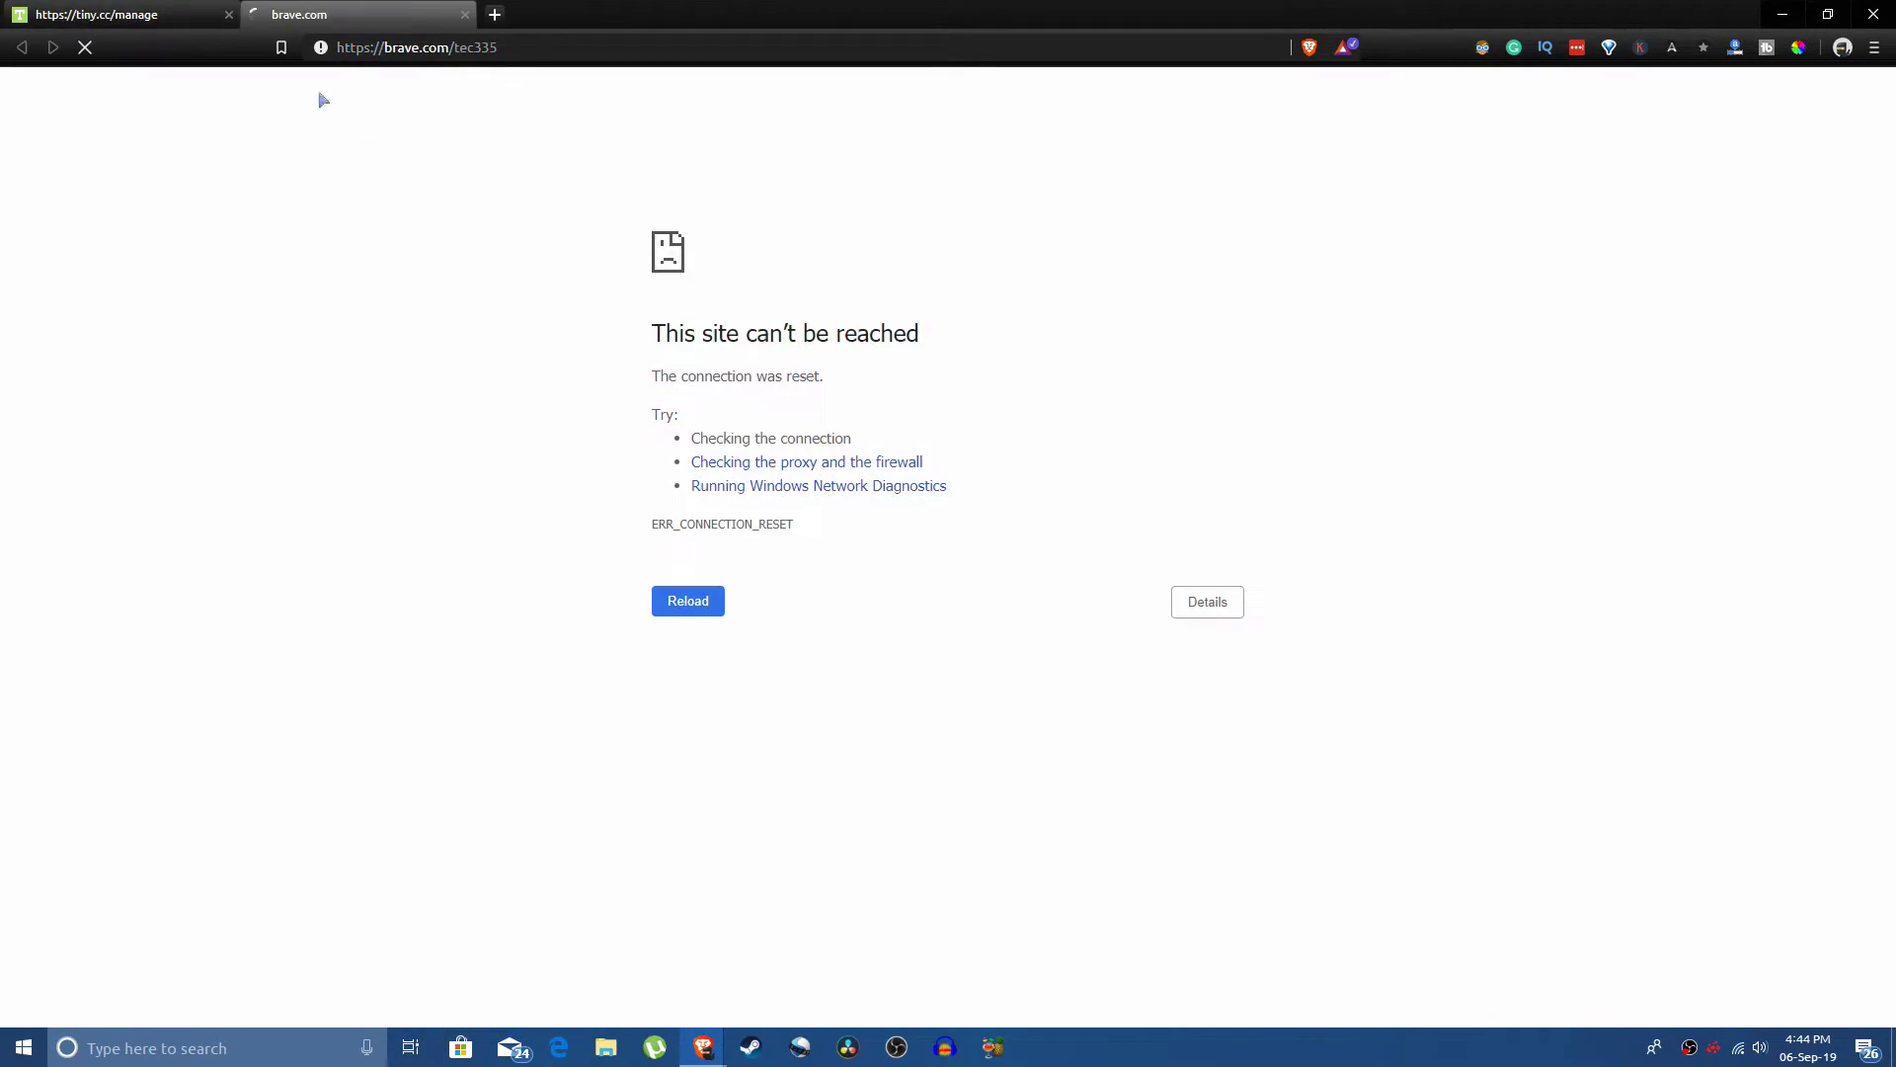
pyautogui.click(464, 15)
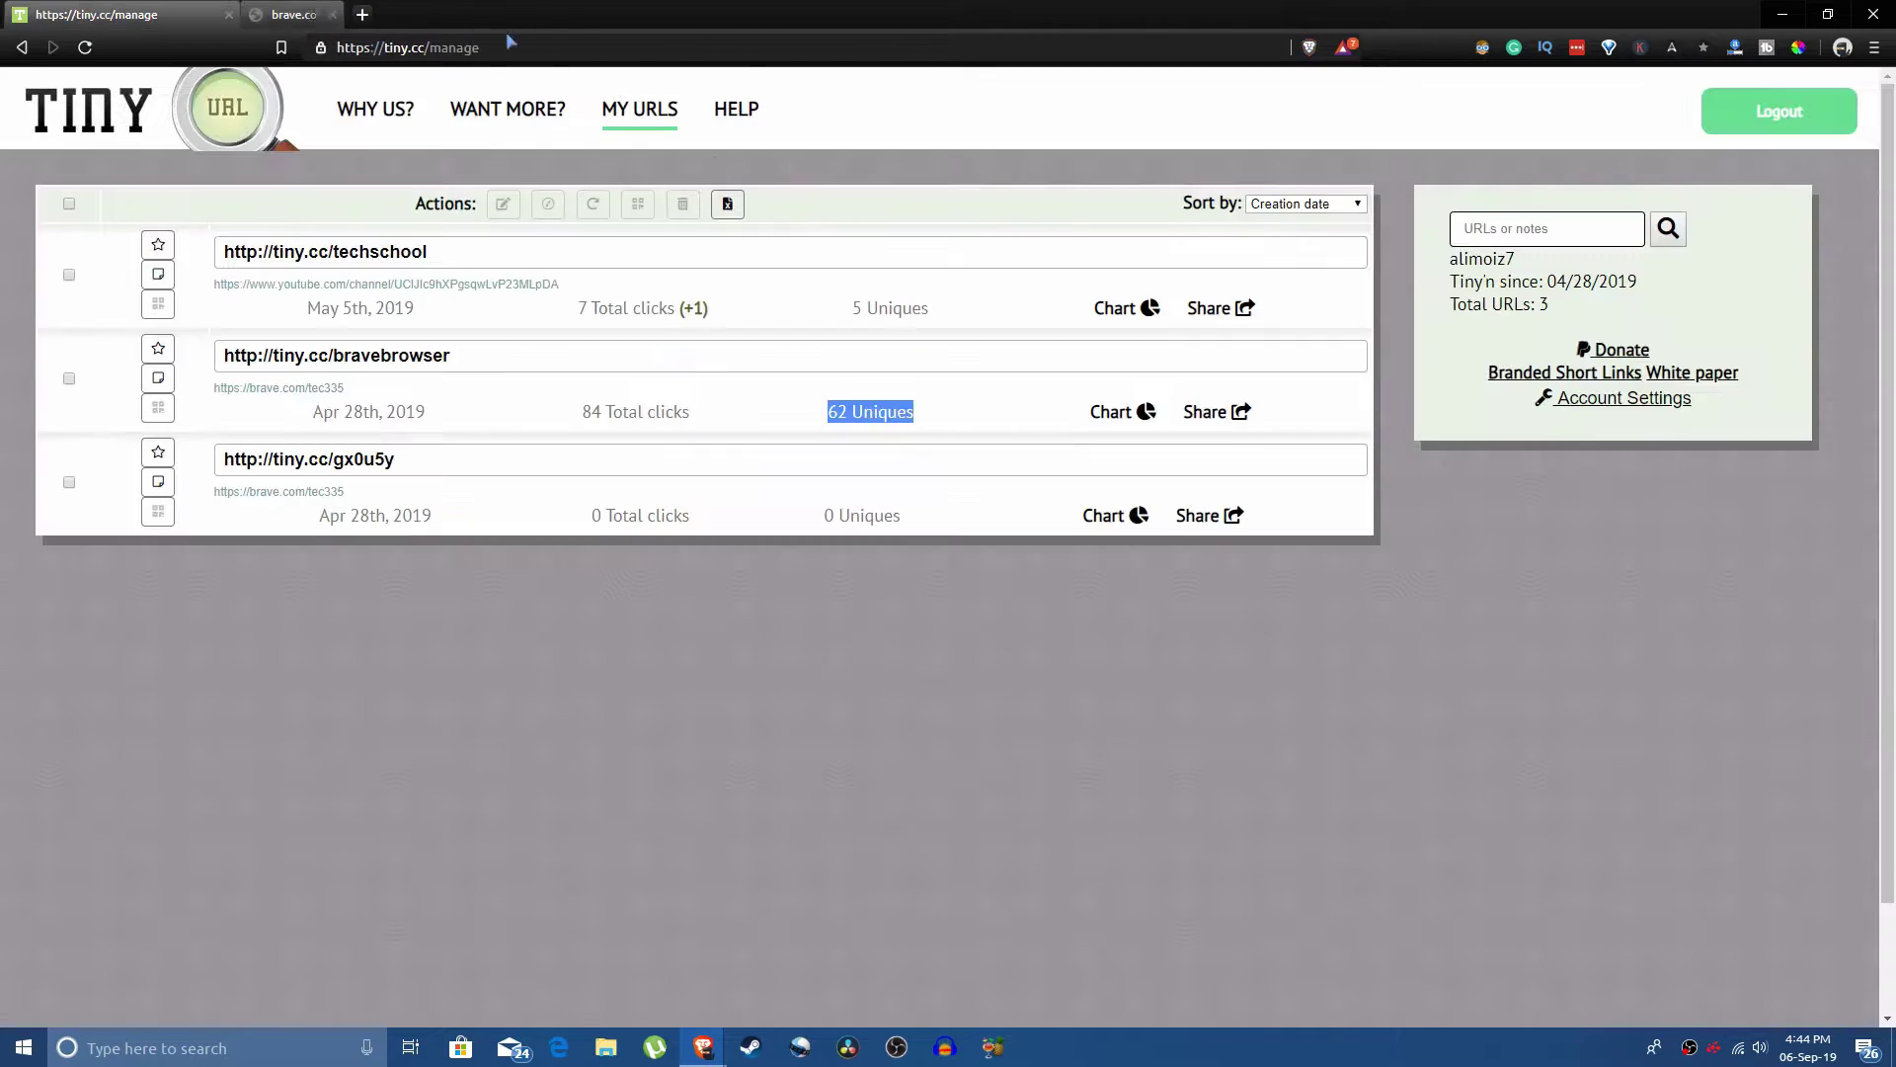
pyautogui.click(1115, 412)
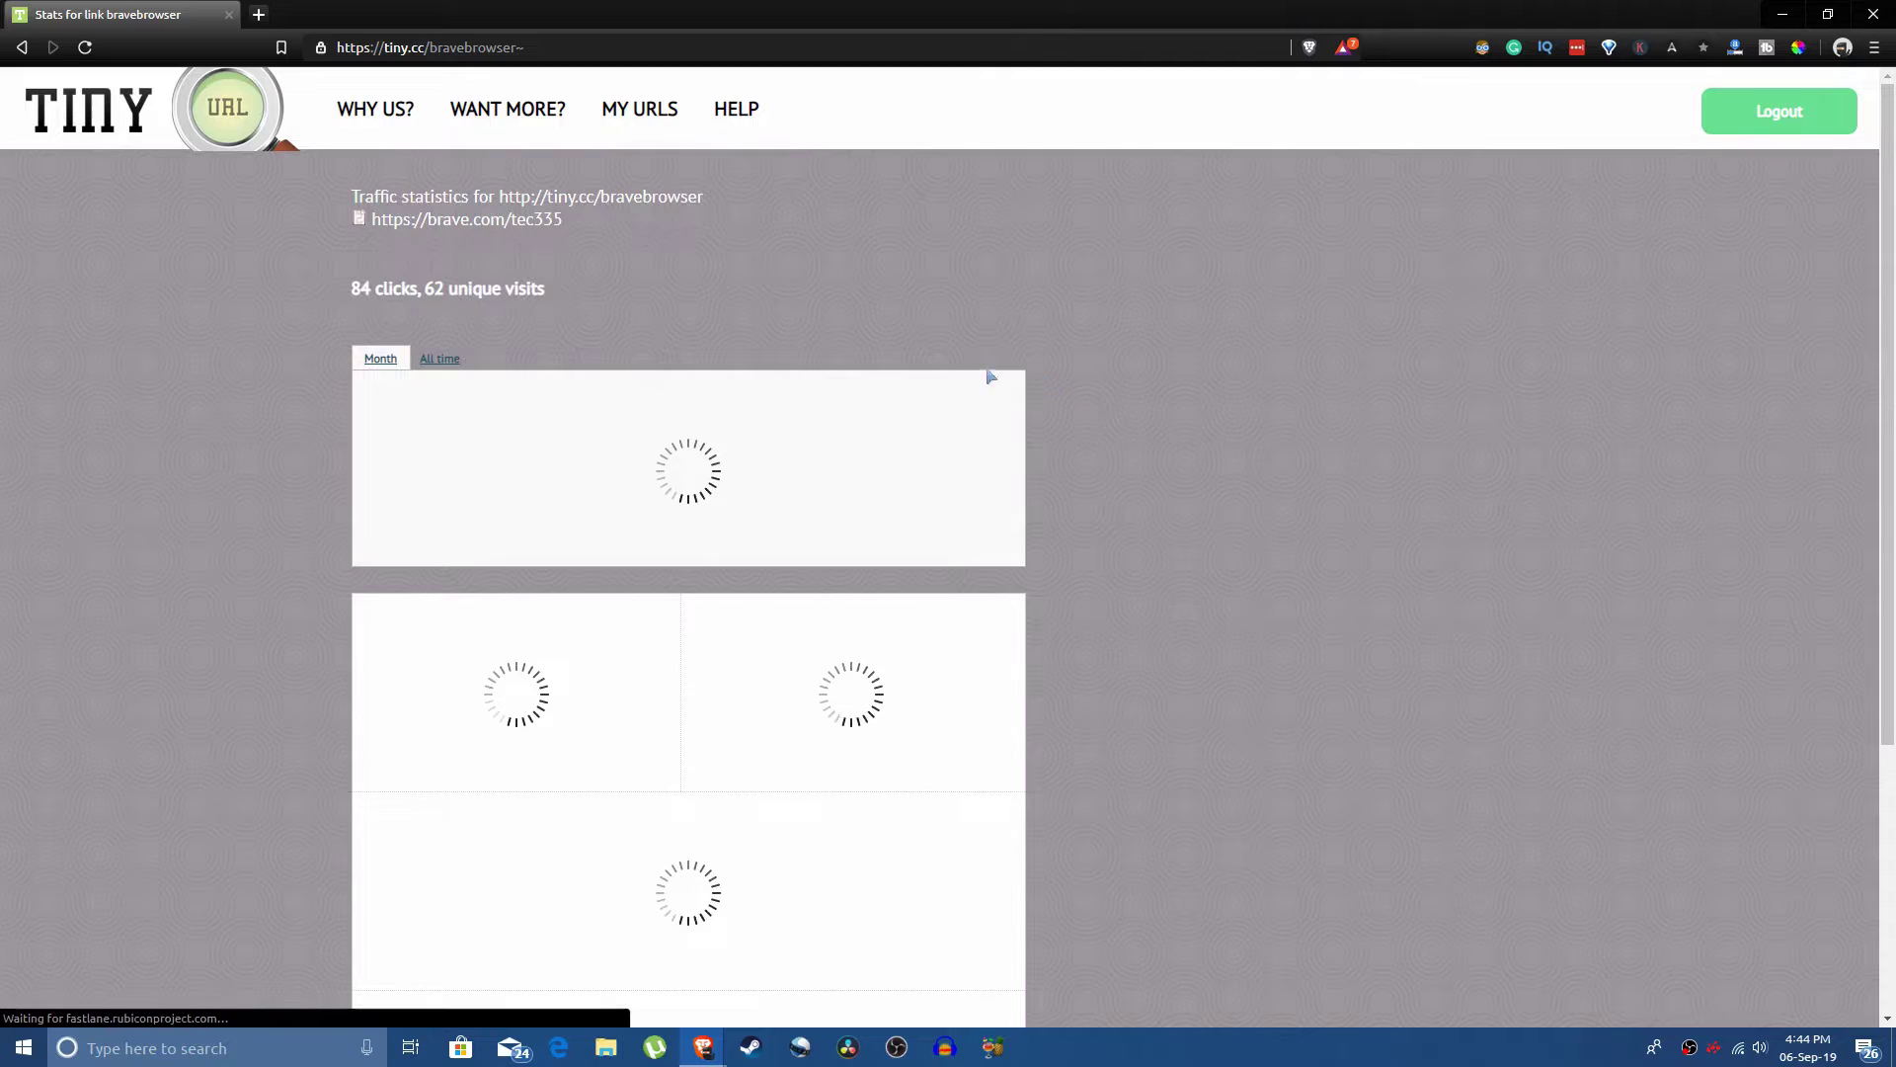
pyautogui.scroll(-2, 991, 377)
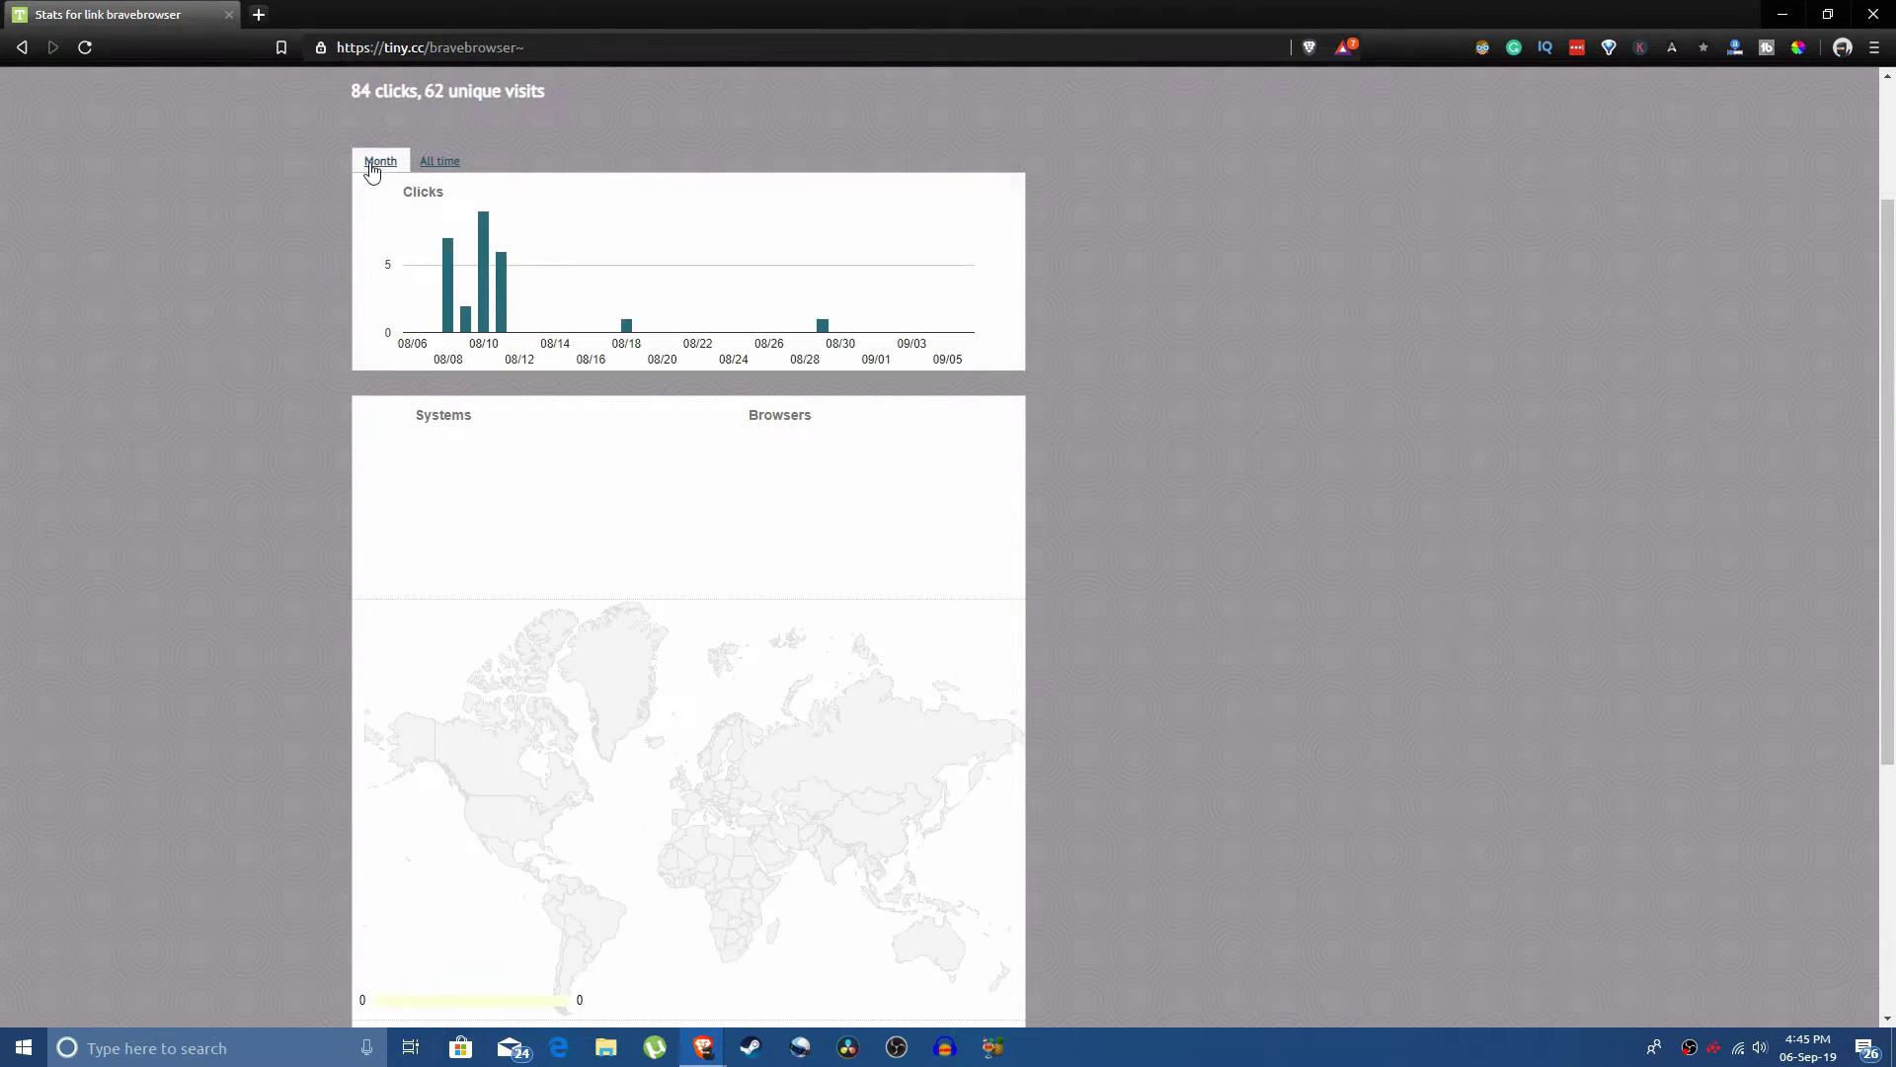
pyautogui.moveTo(450, 286)
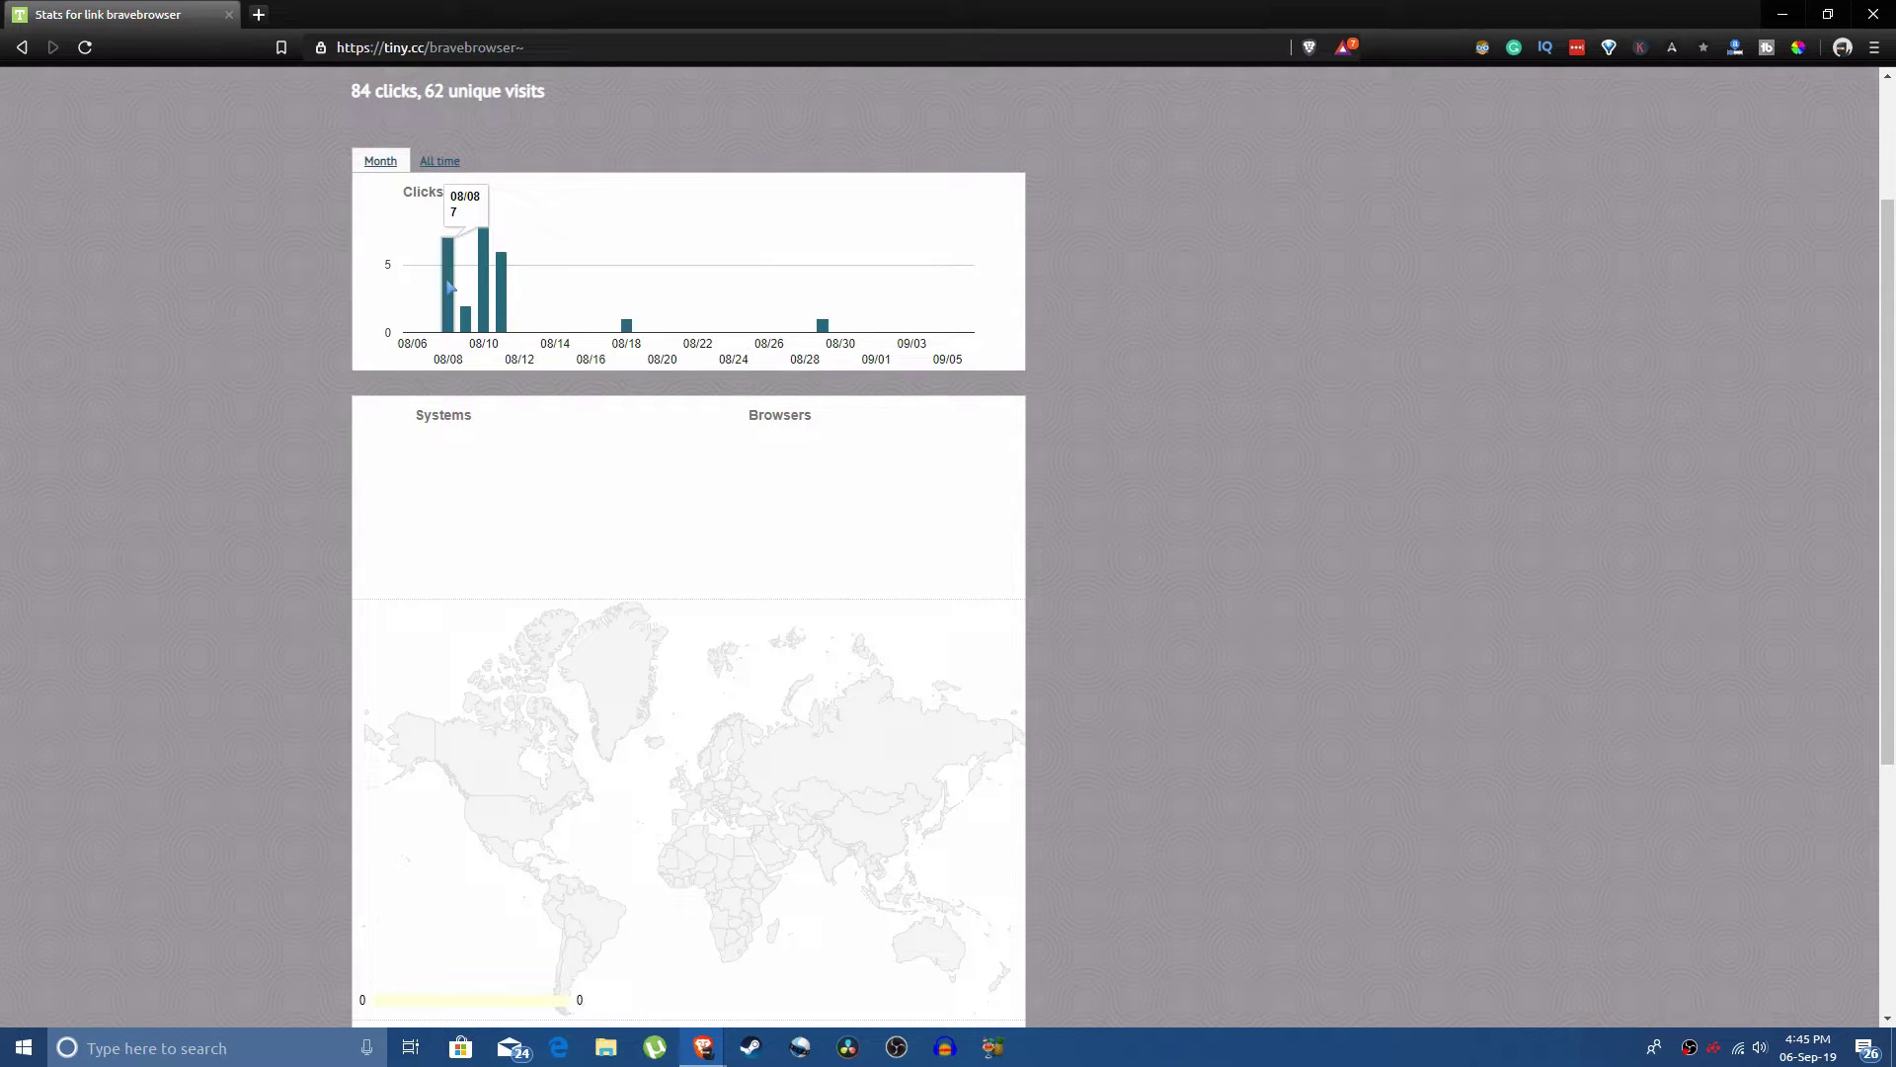
pyautogui.moveTo(469, 320)
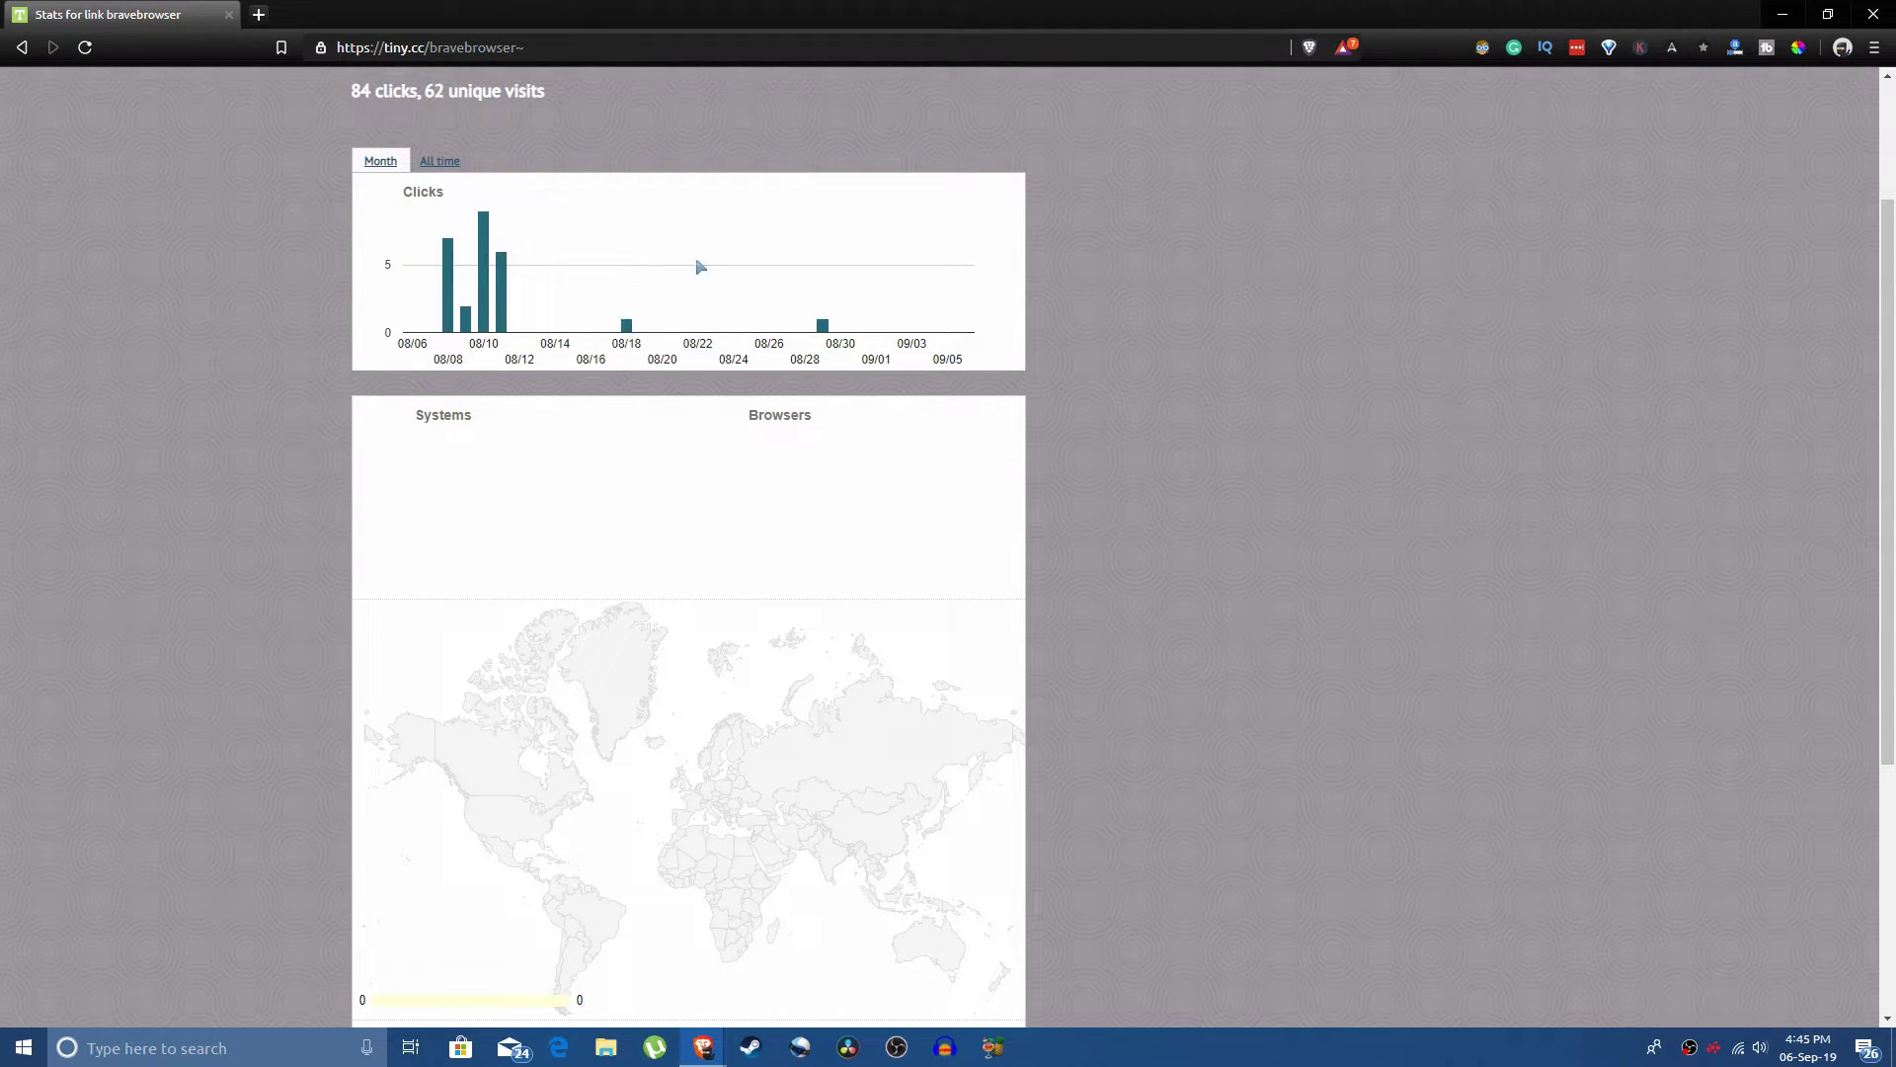
# Show all-time monthly clicks (April–September 2019) and browse the statistics, including Browsers.
pyautogui.click(449, 166)
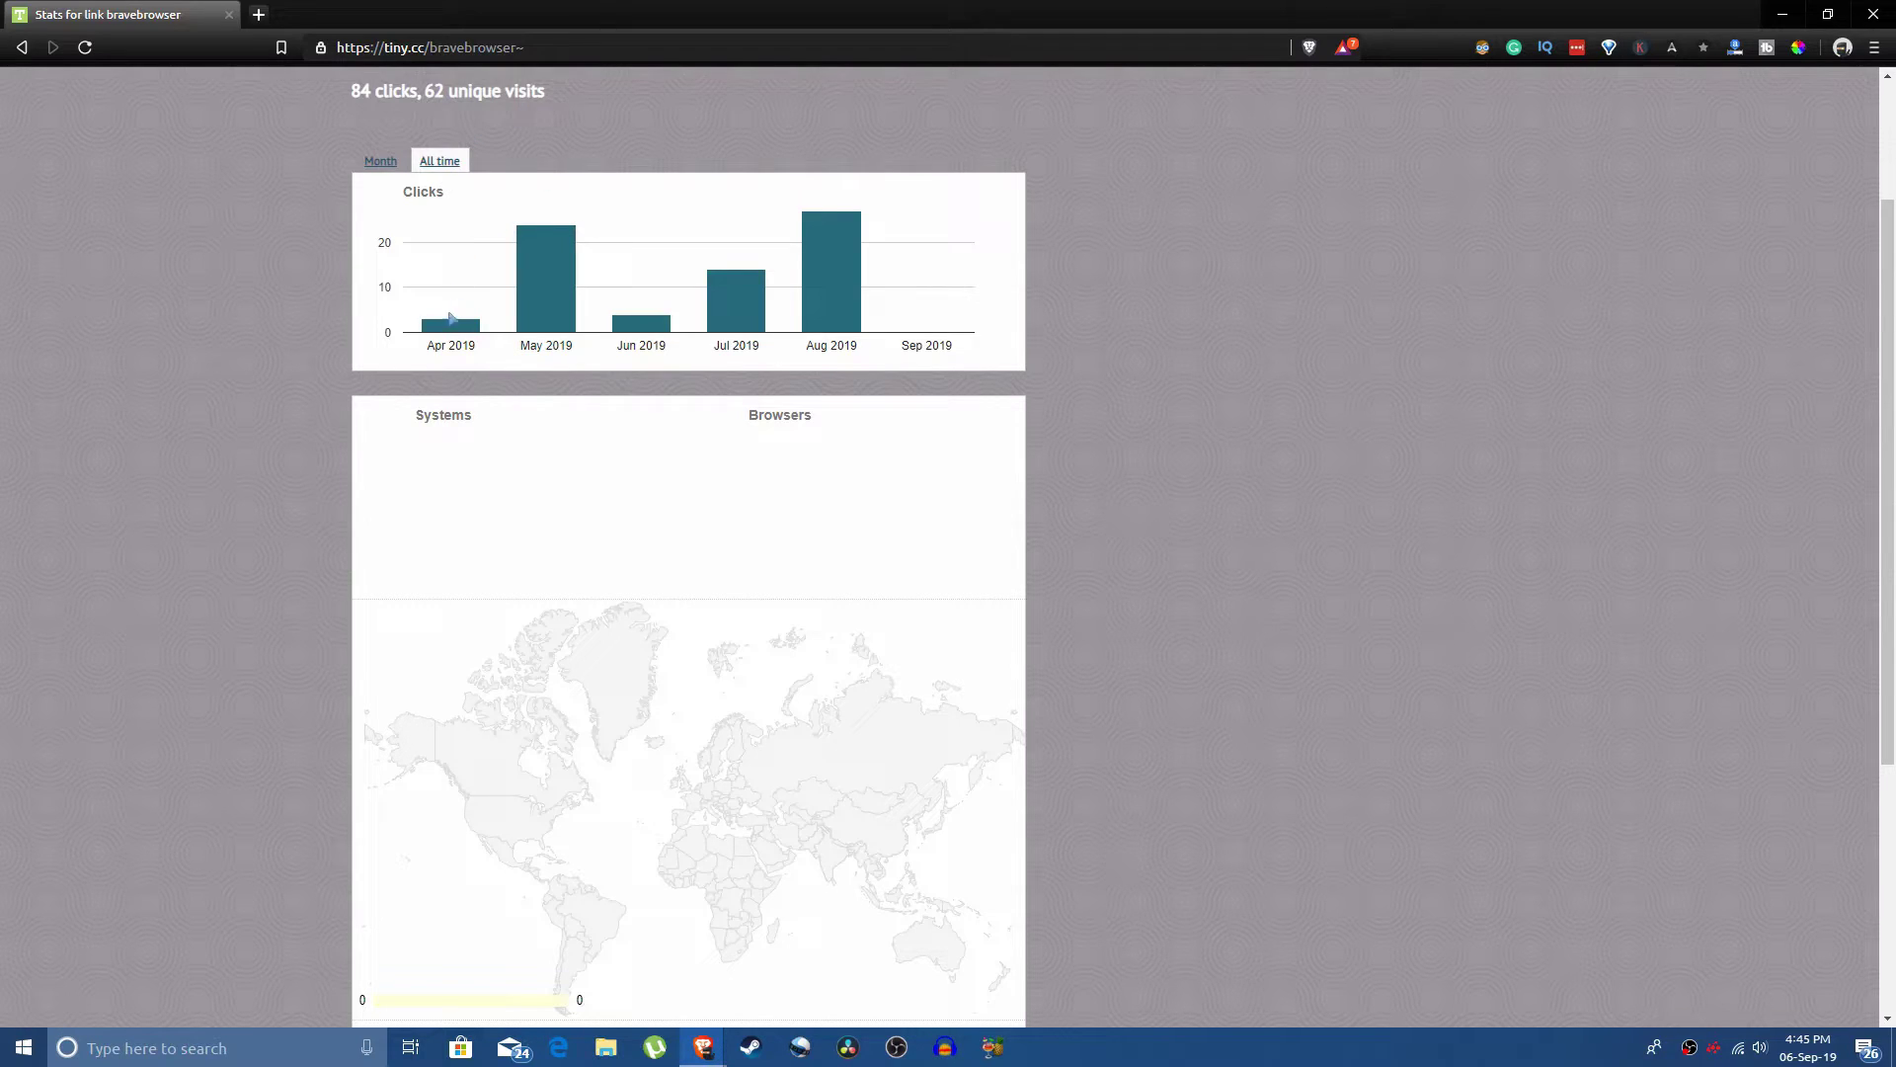
pyautogui.moveTo(447, 334)
pyautogui.moveTo(544, 266)
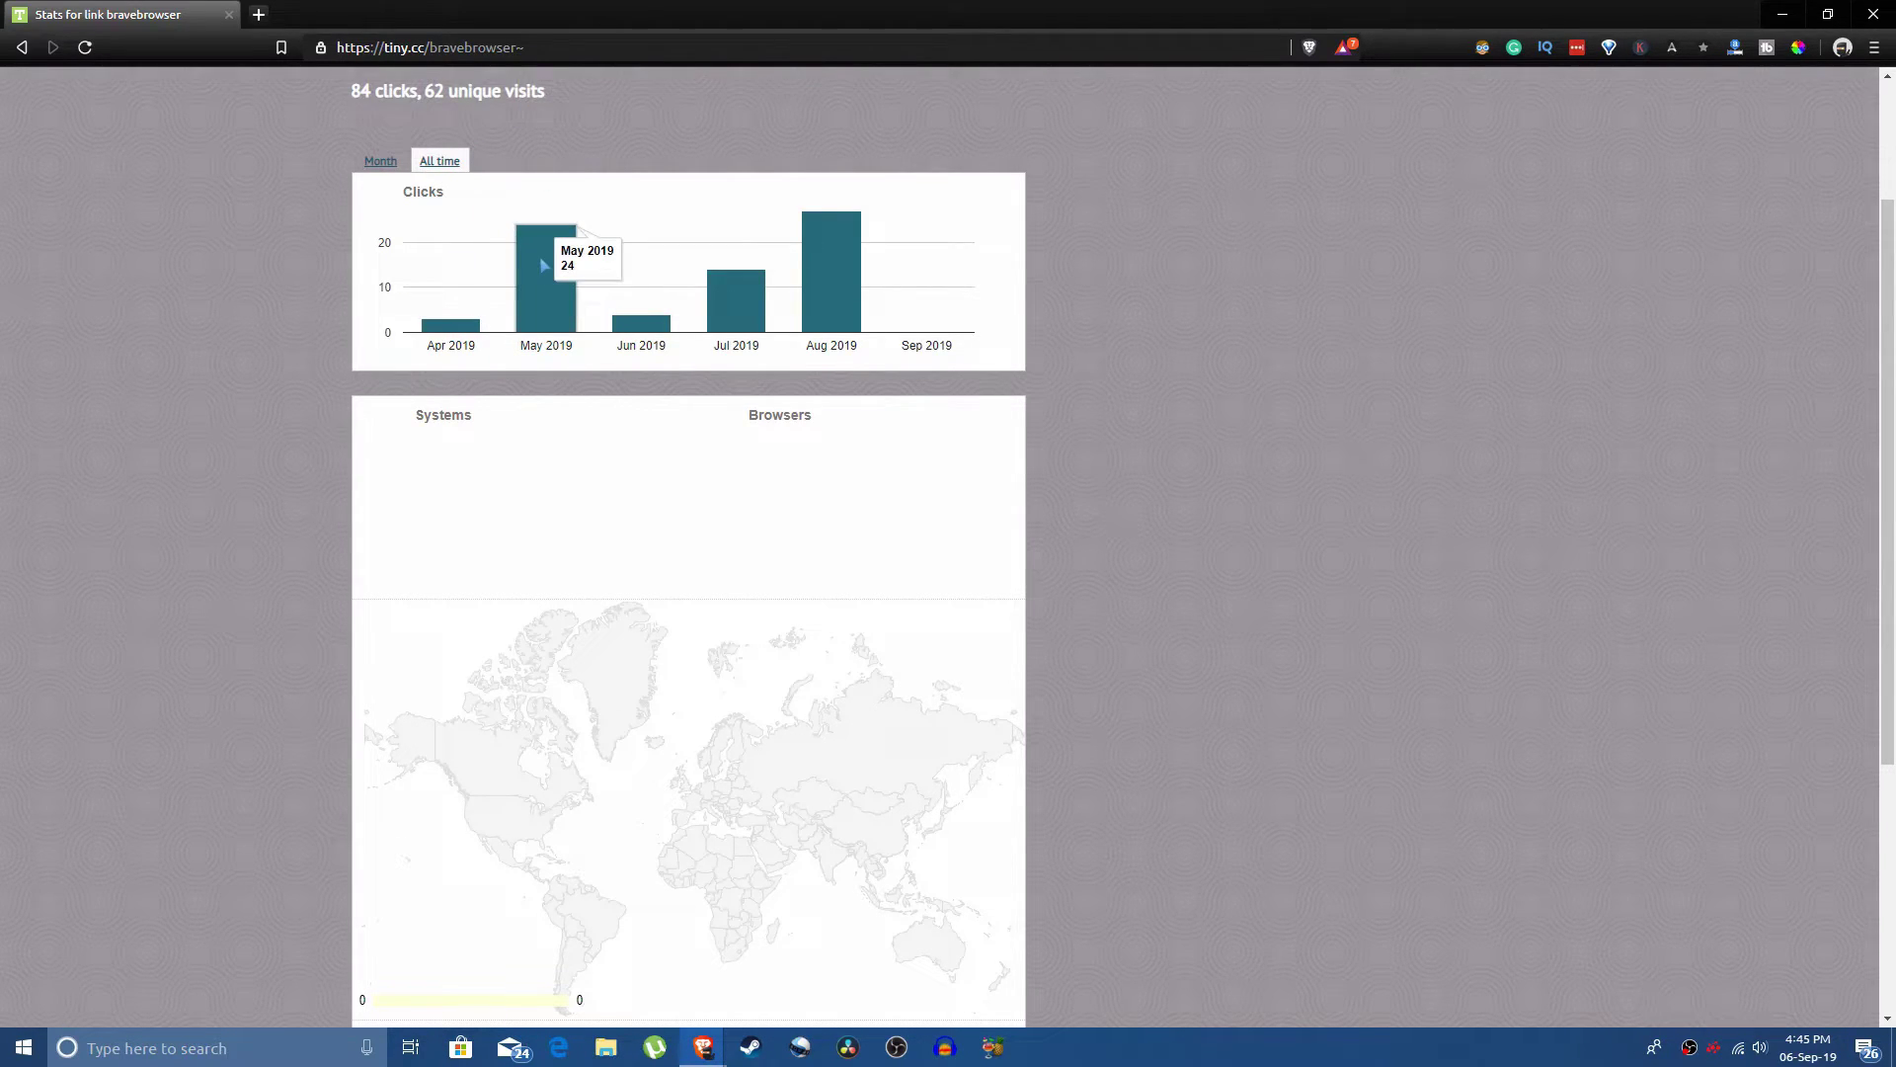
pyautogui.moveTo(652, 327)
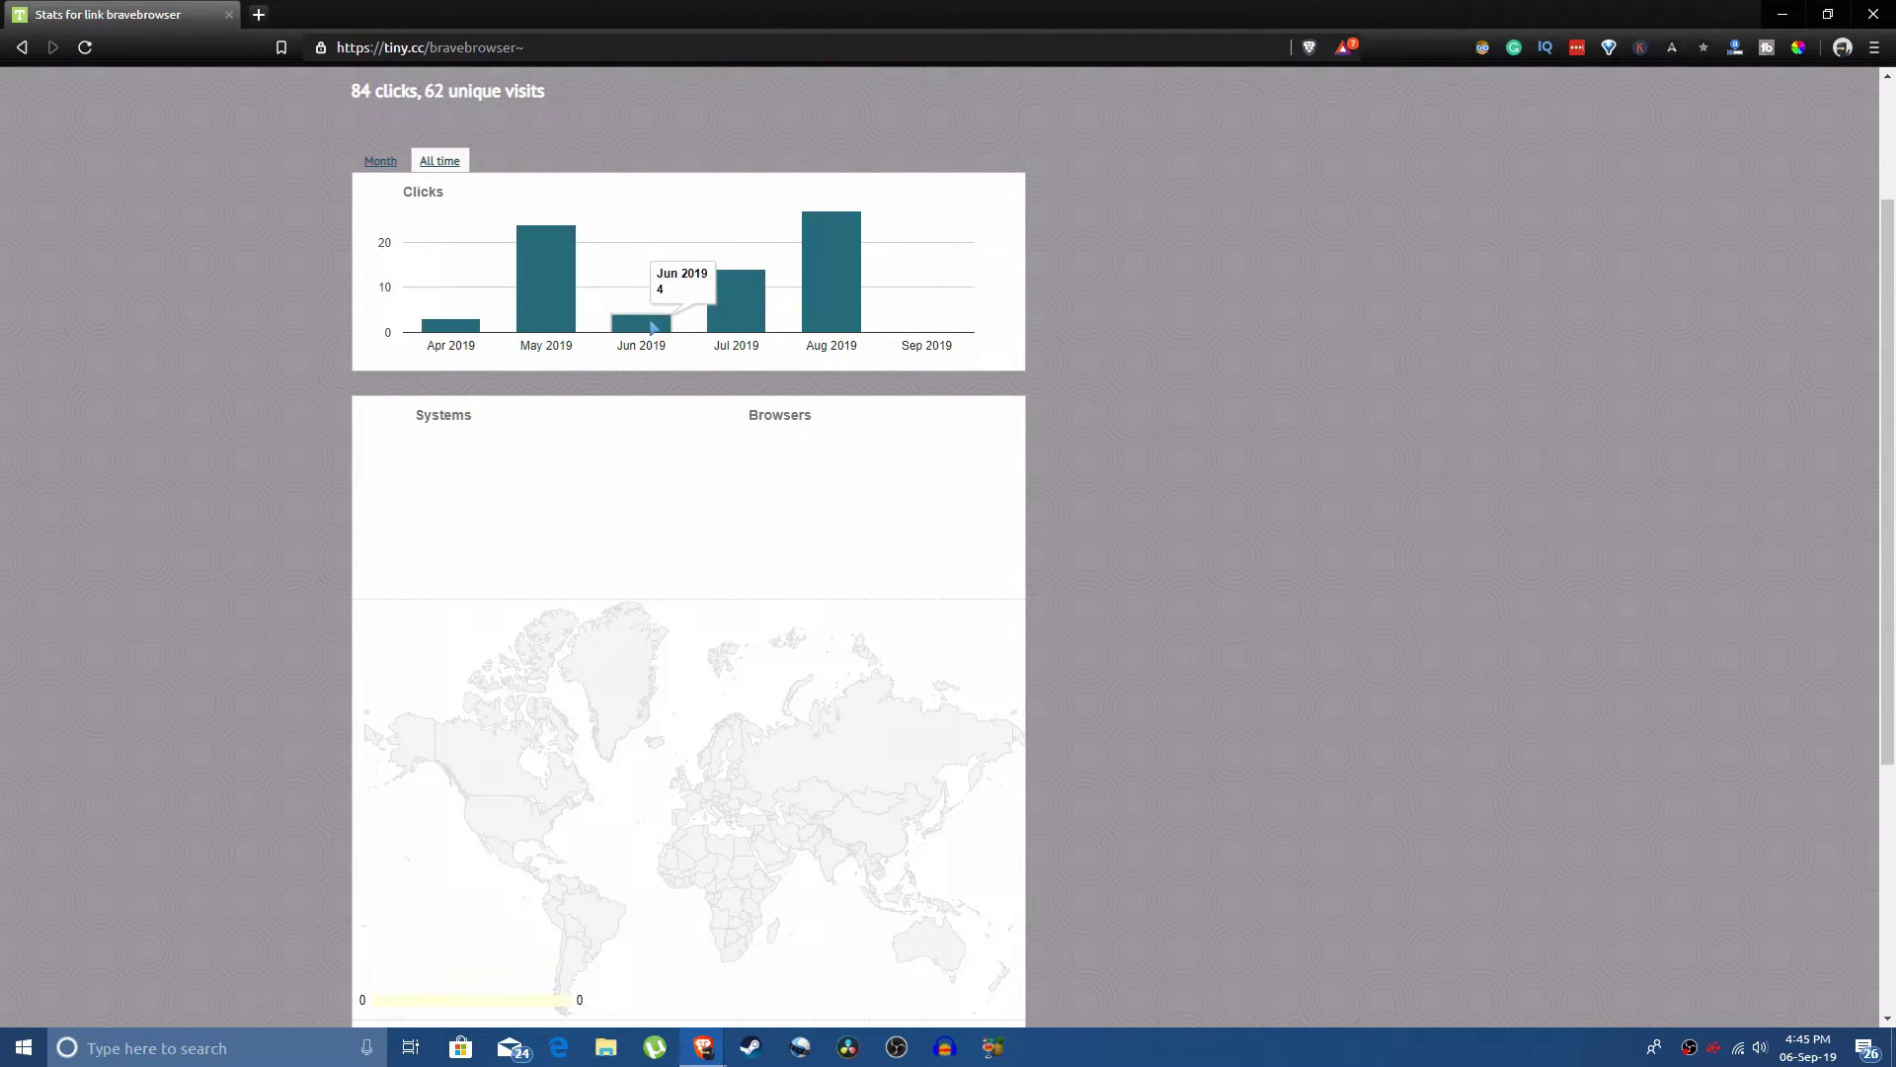
pyautogui.scroll(-3, 571, 482)
pyautogui.scroll(2, 571, 482)
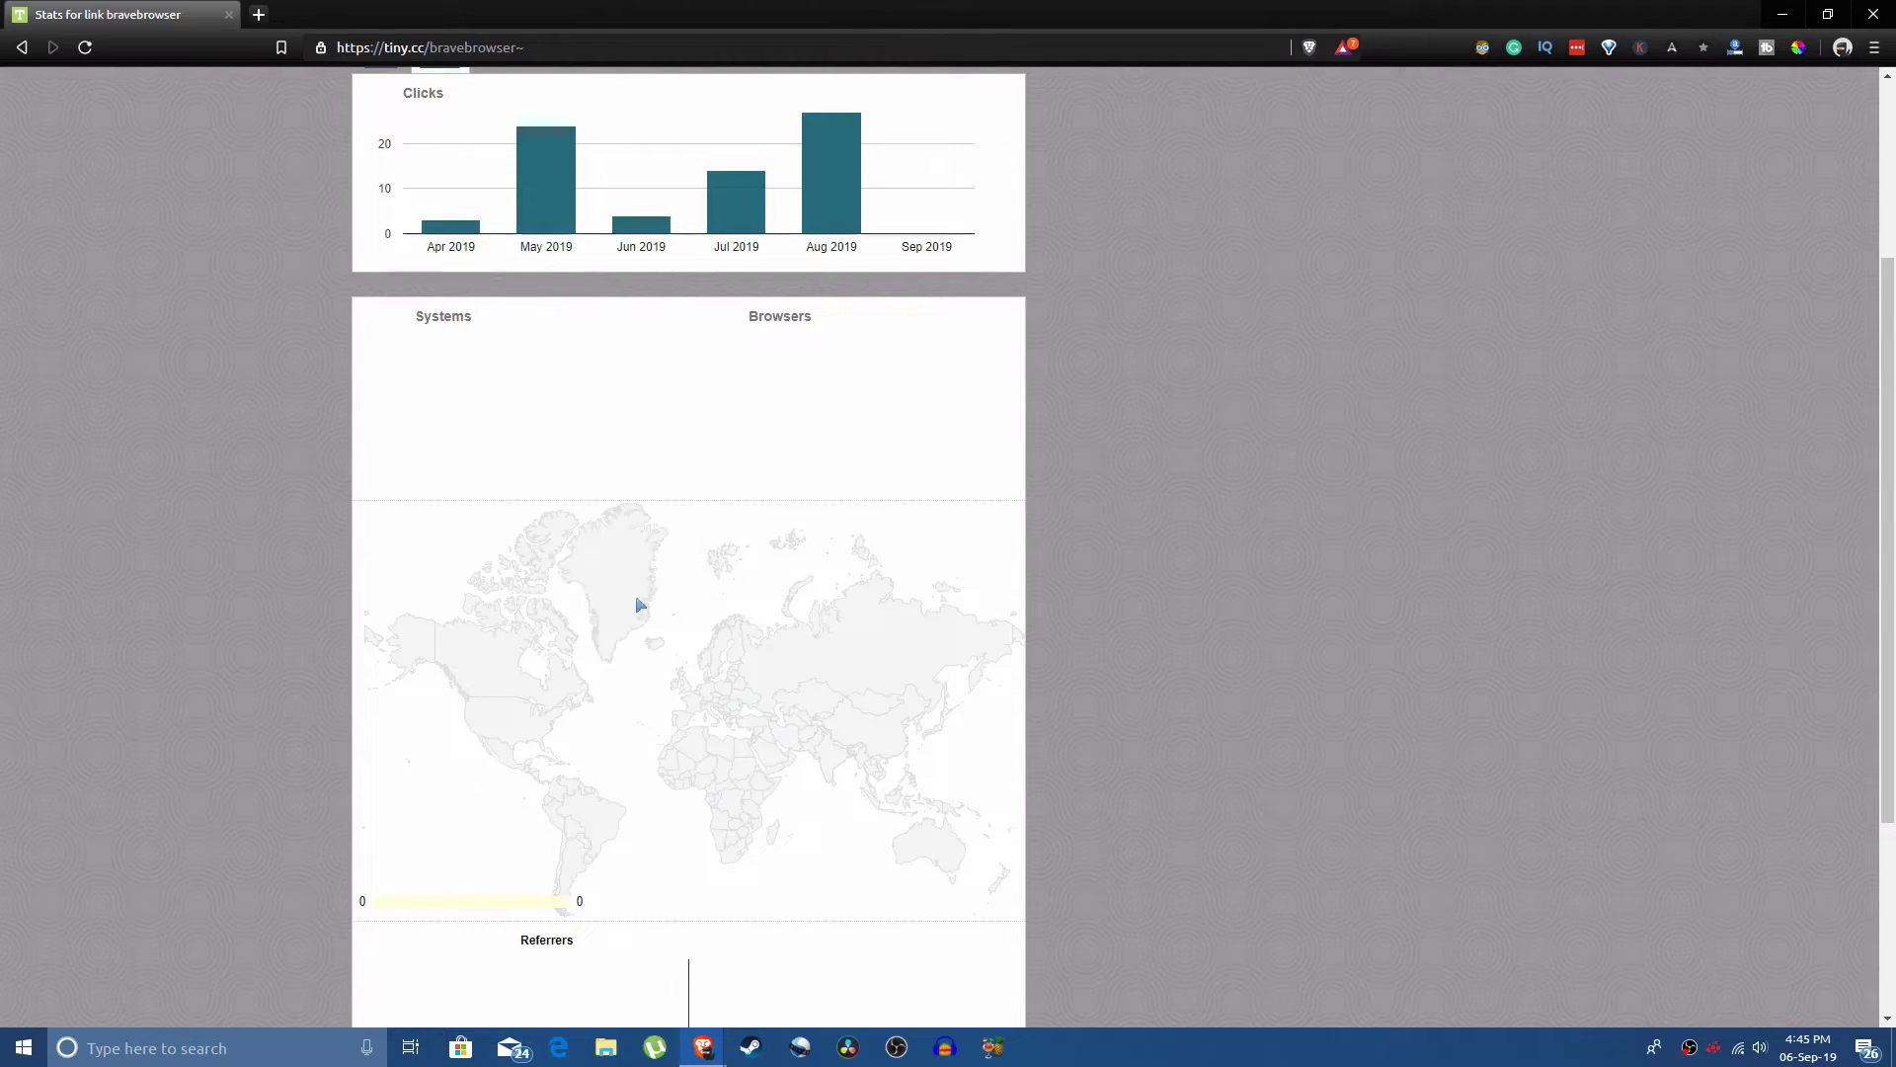
pyautogui.scroll(1, 720, 673)
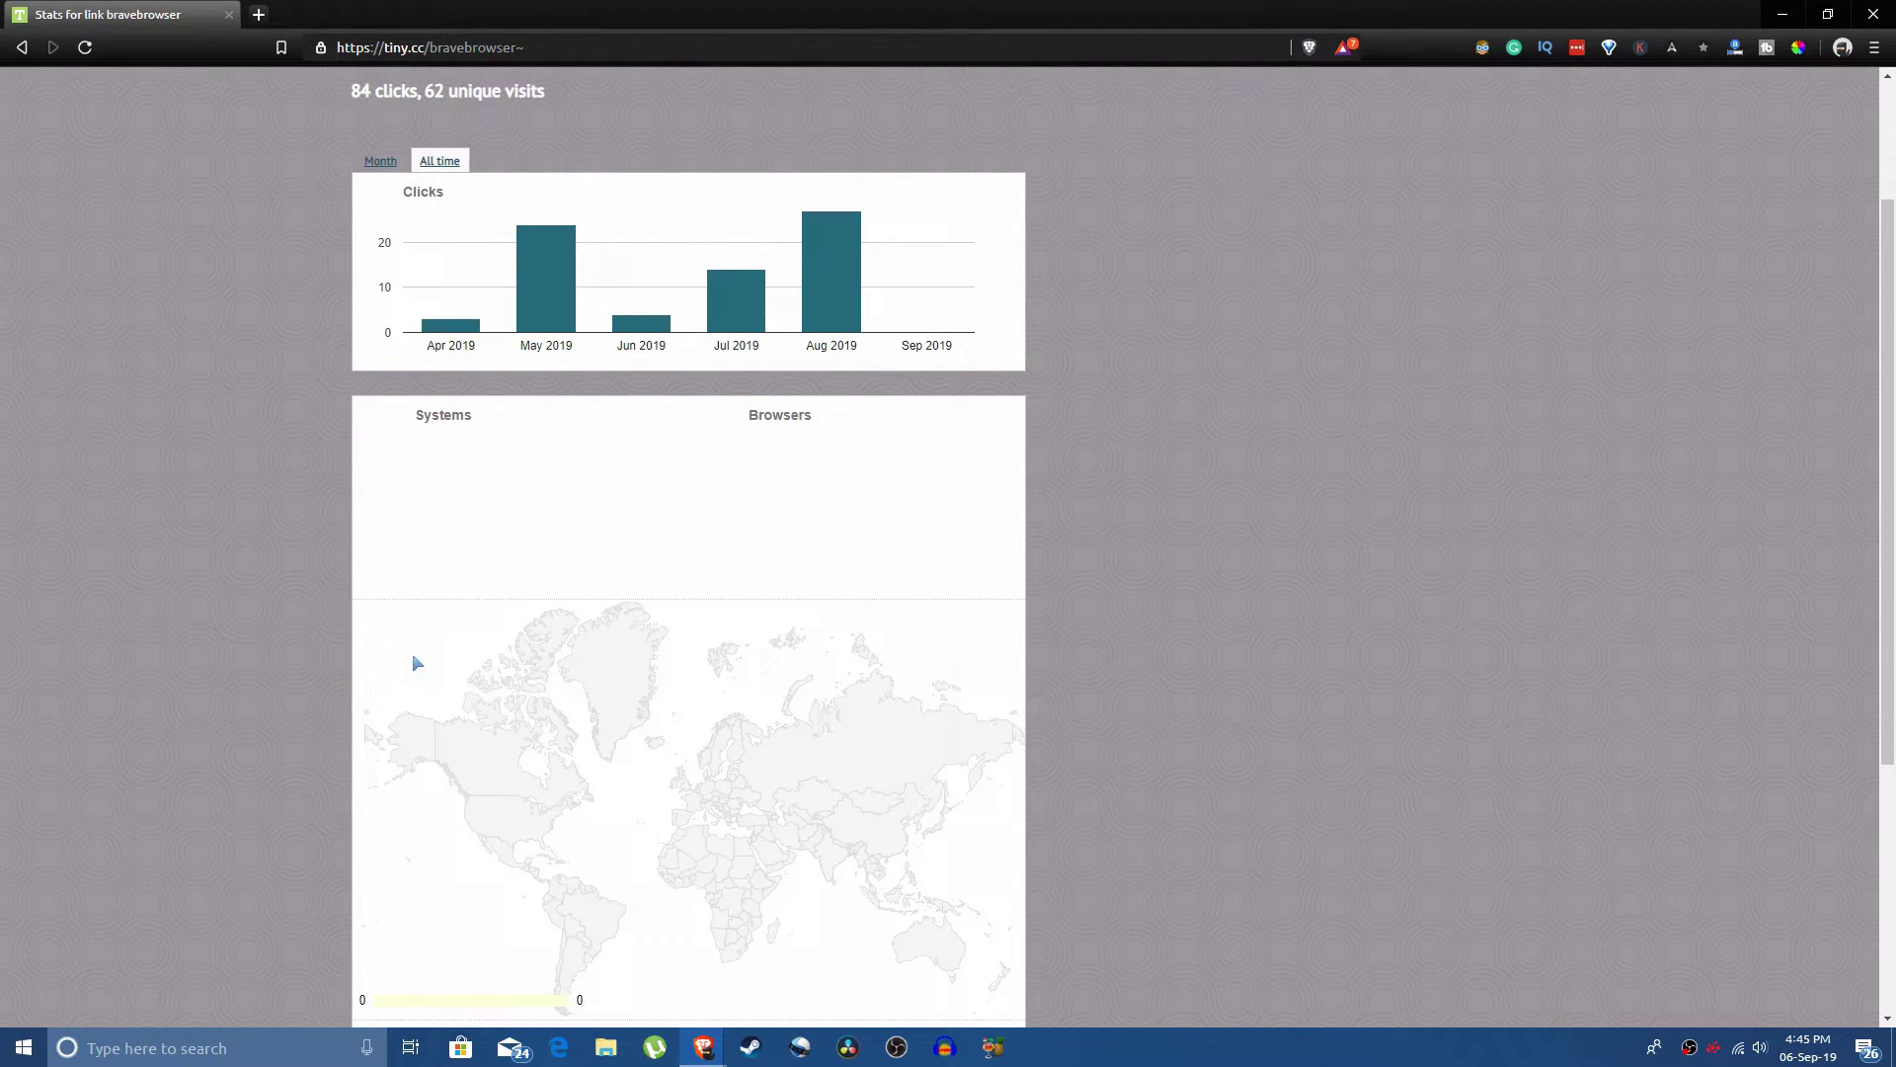
pyautogui.scroll(2, 432, 648)
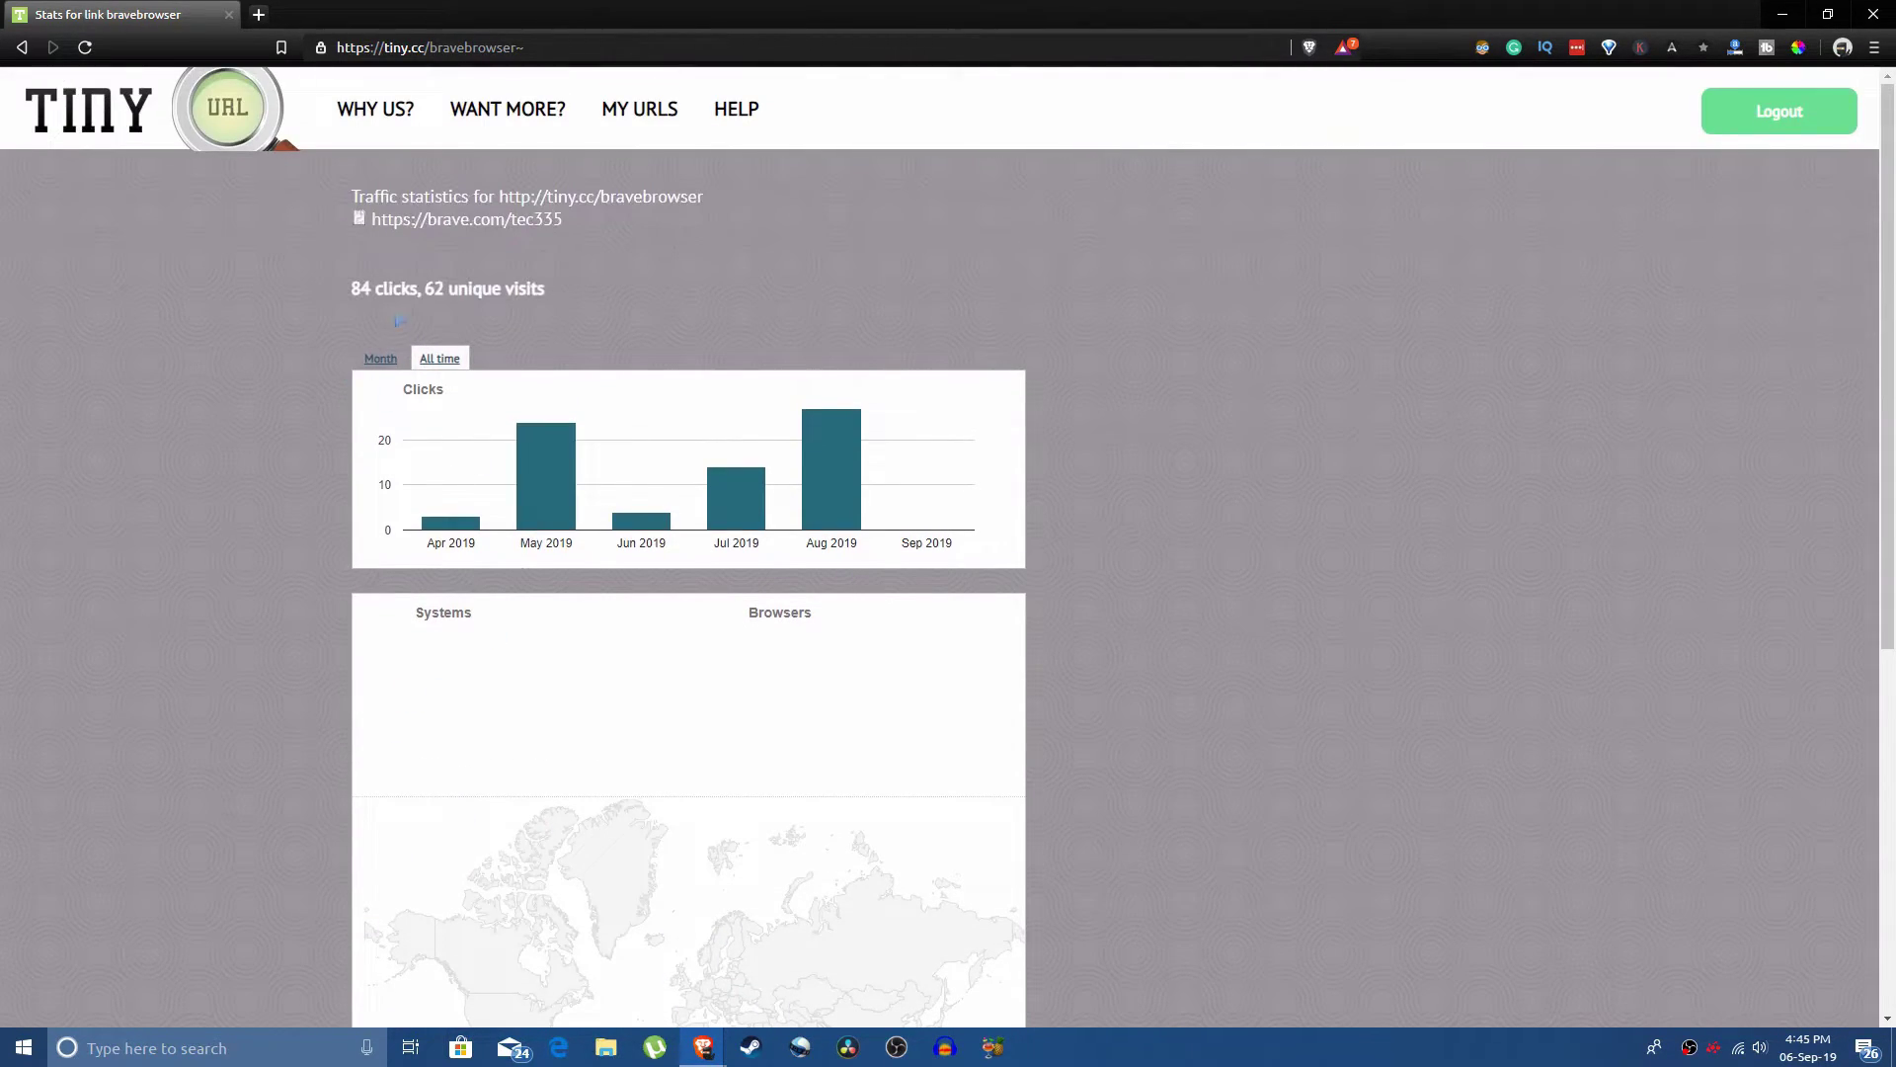
pyautogui.scroll(-4, 379, 547)
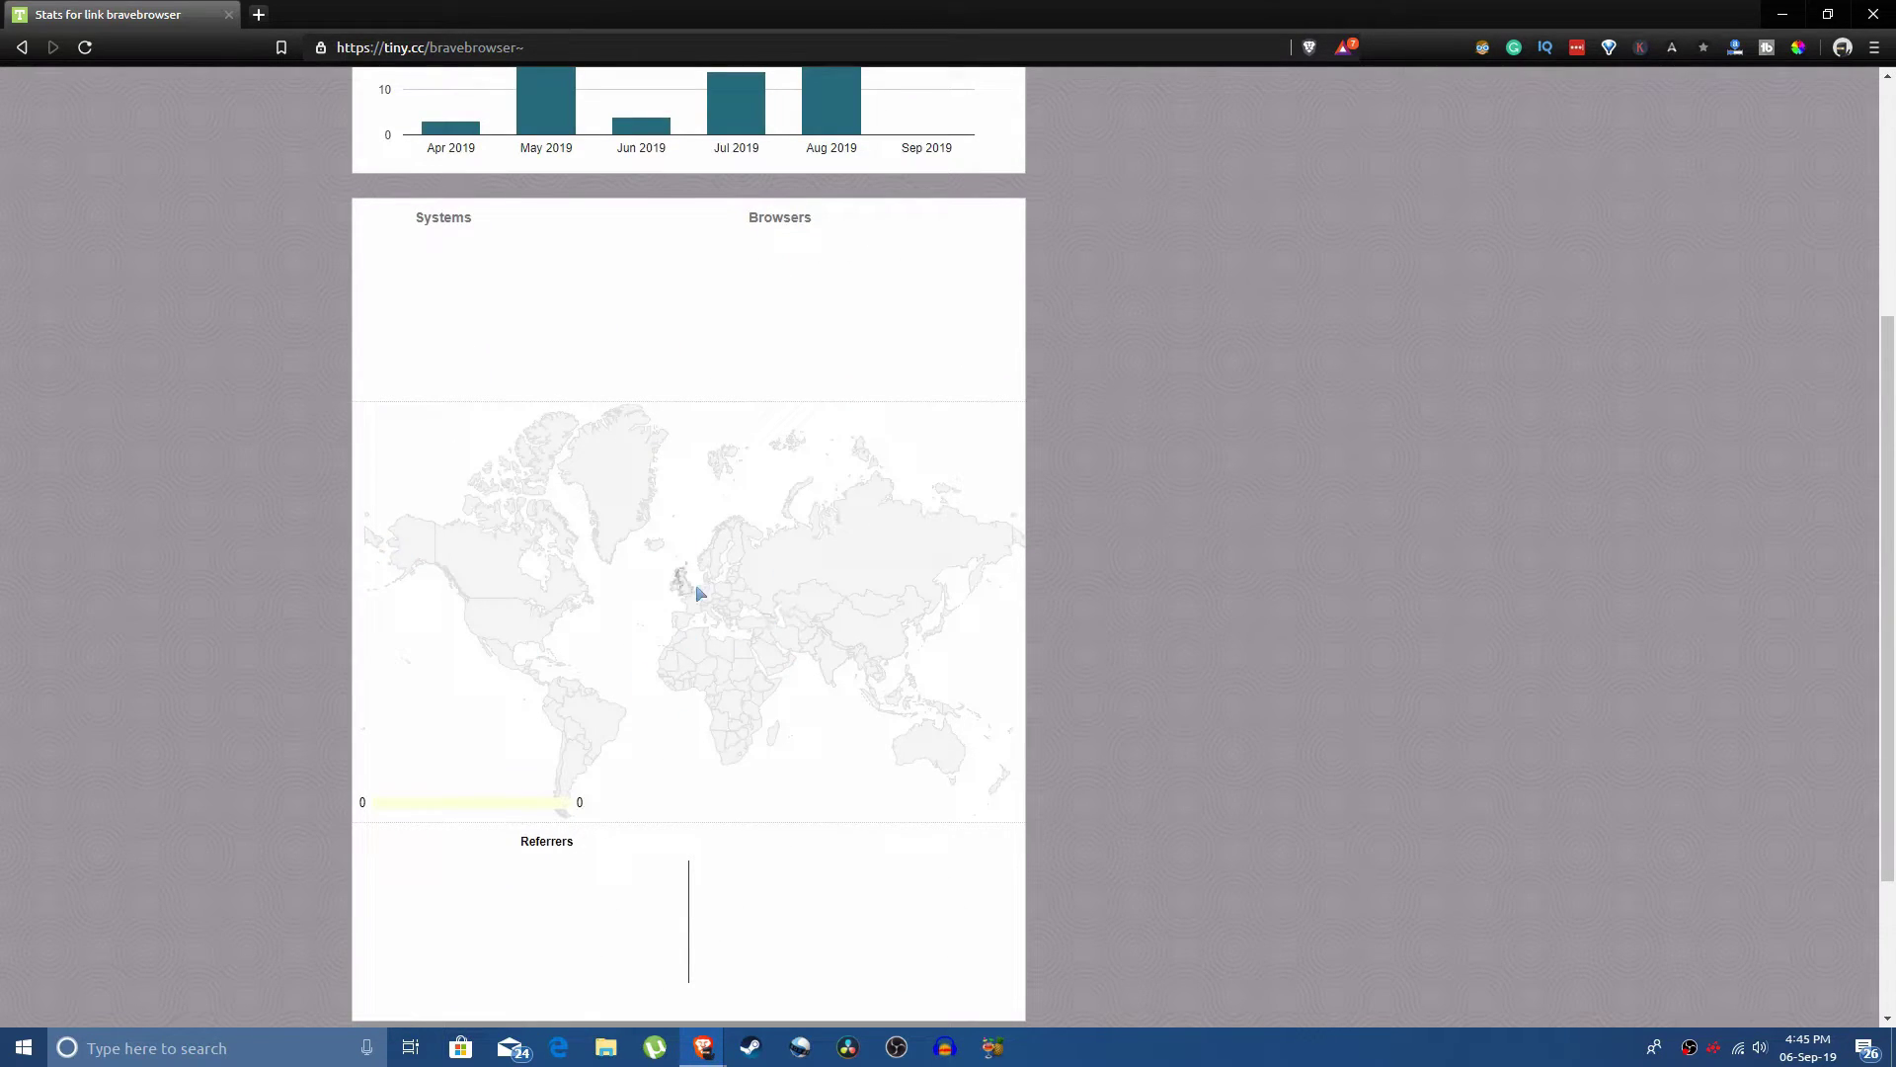
pyautogui.scroll(4, 850, 572)
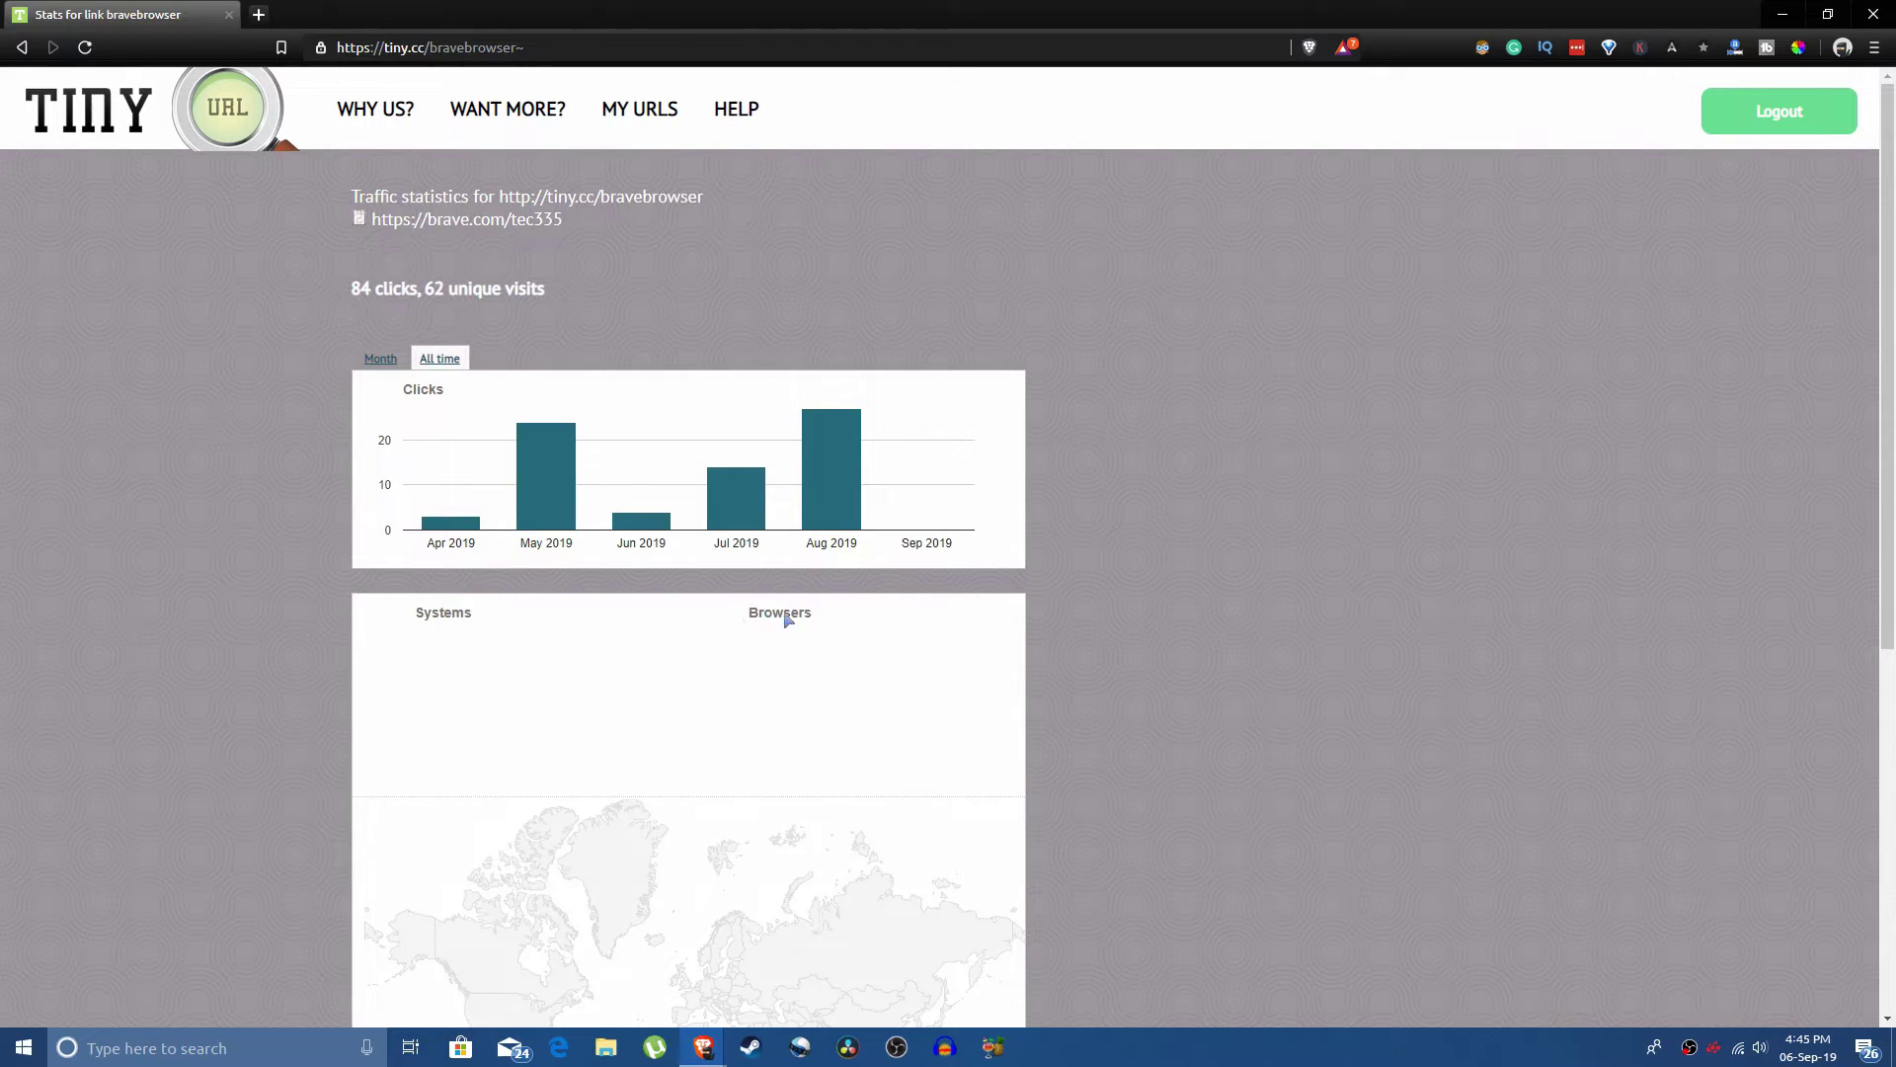
pyautogui.doubleClick(788, 618)
pyautogui.scroll(-6, 746, 526)
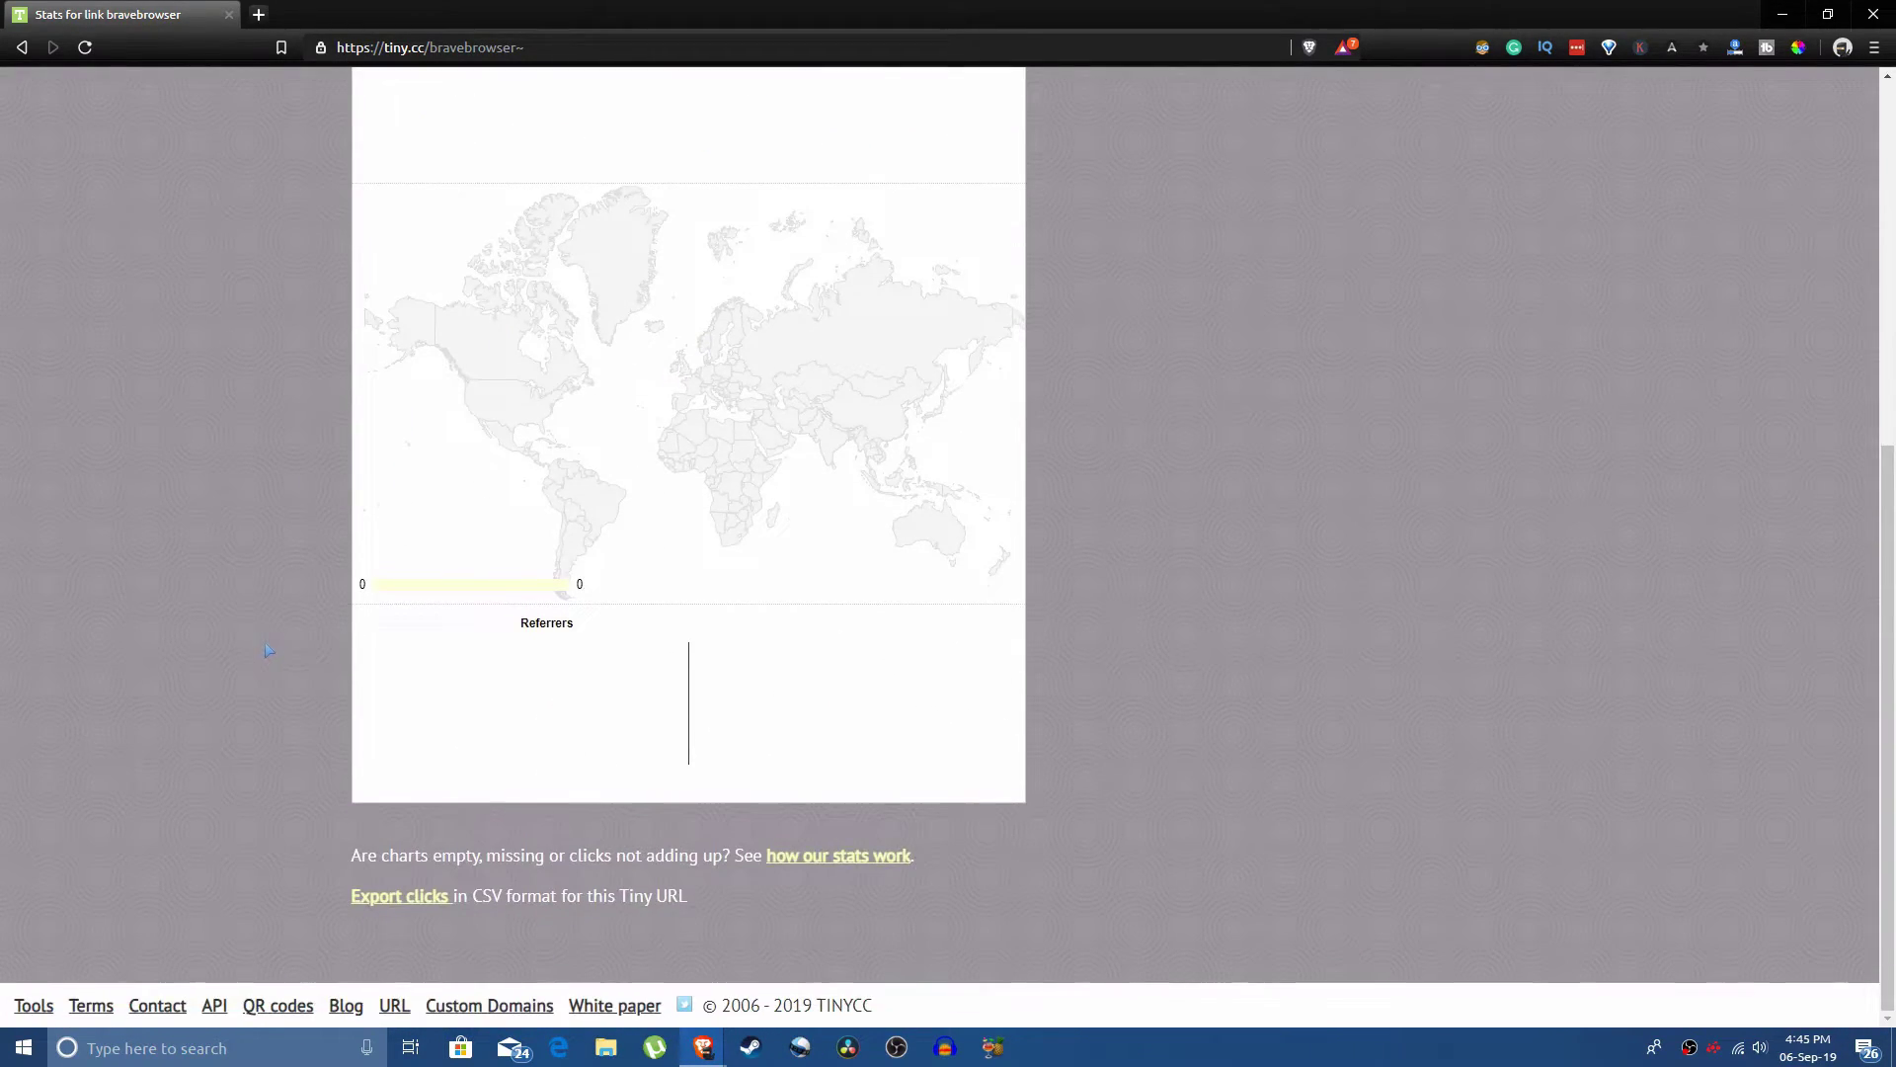
pyautogui.scroll(7, 563, 553)
pyautogui.scroll(-2, 727, 622)
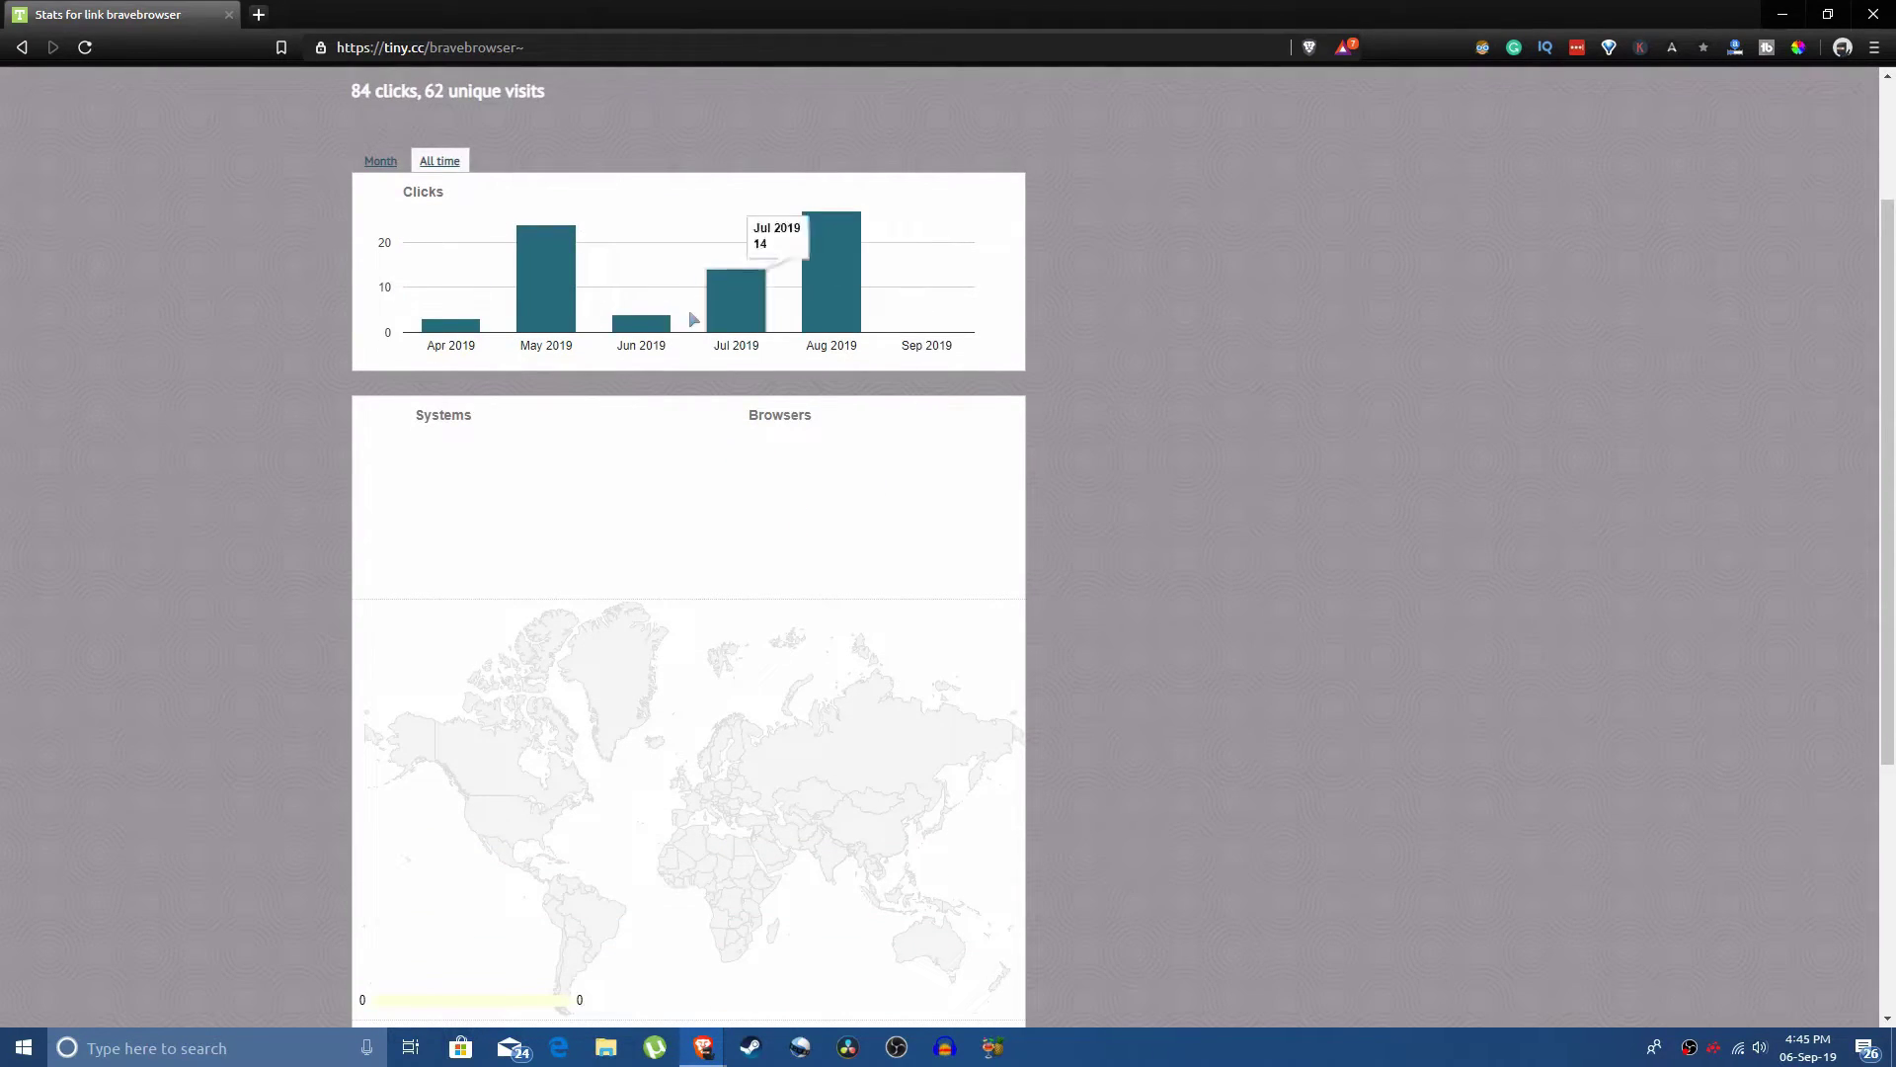
pyautogui.scroll(2, 694, 319)
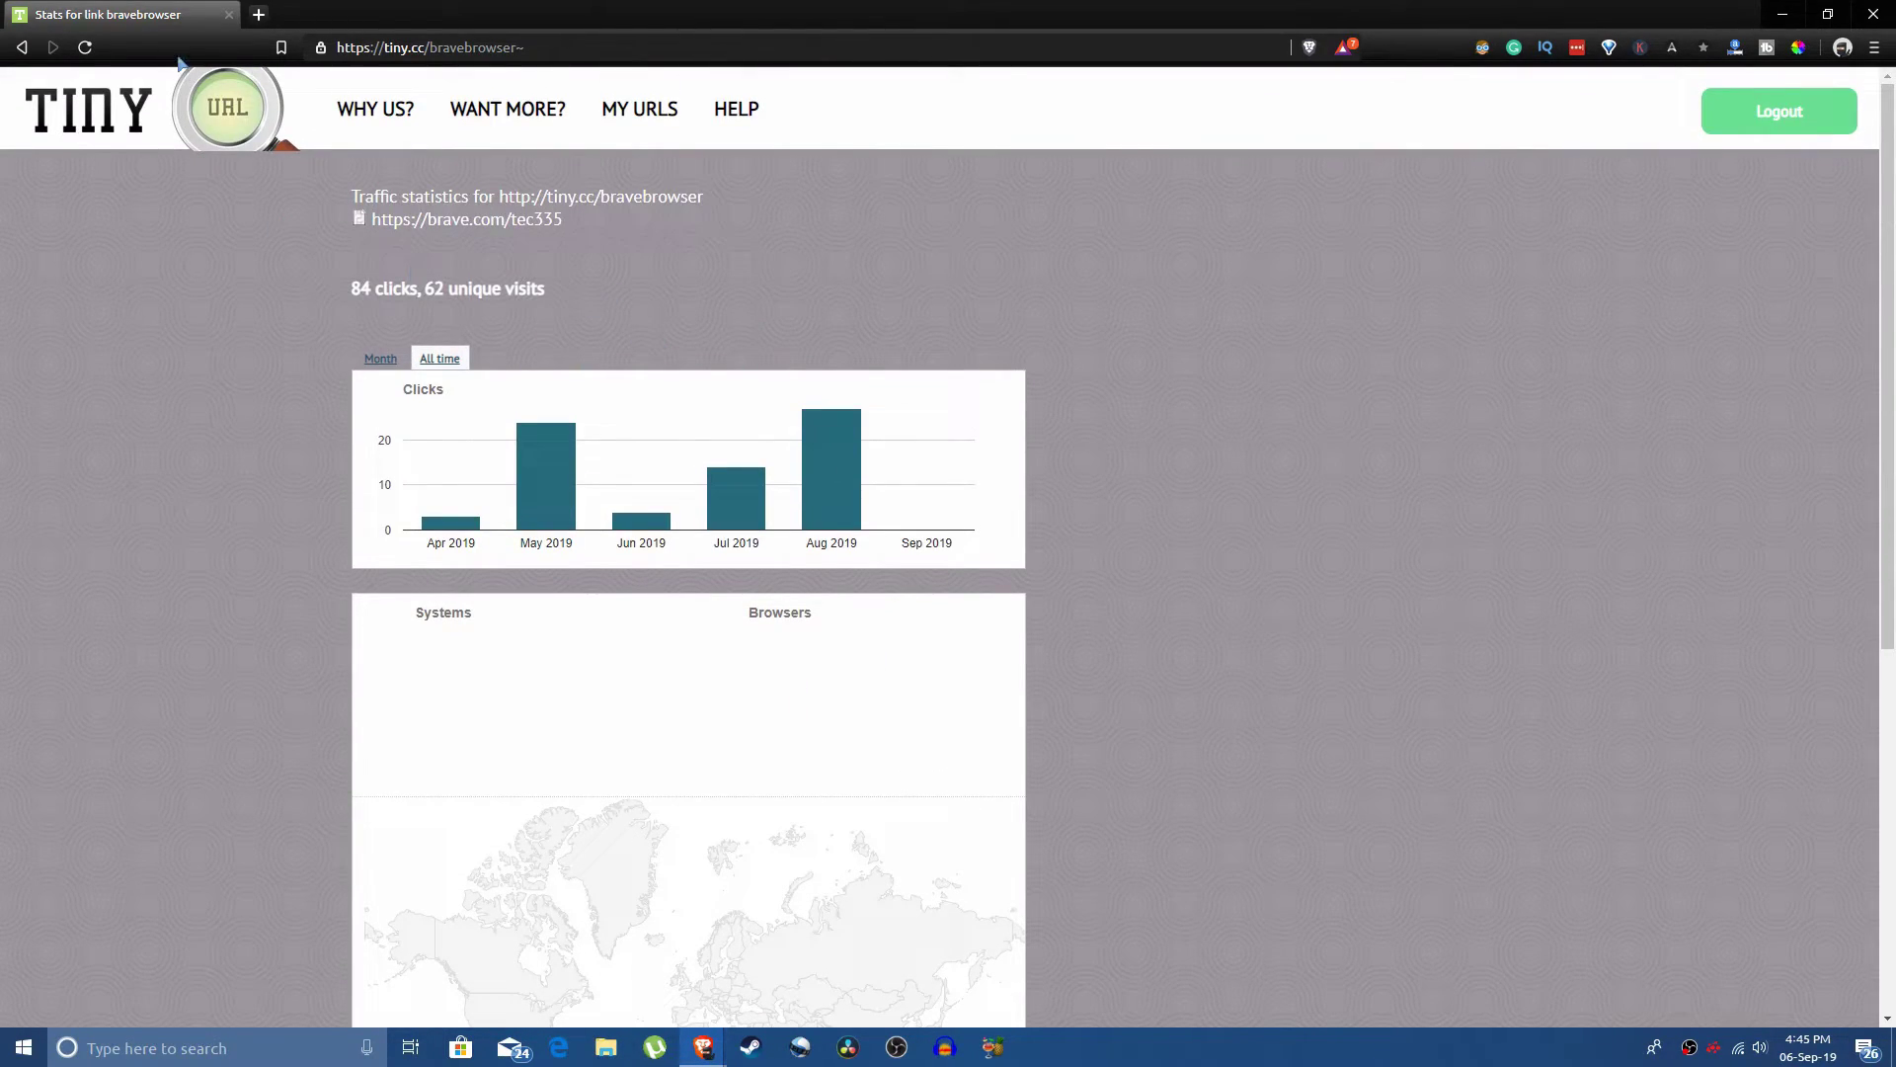
# Open docdroid.net in a new tab and close the Tiny URL tab.
pyautogui.click(78, 120)
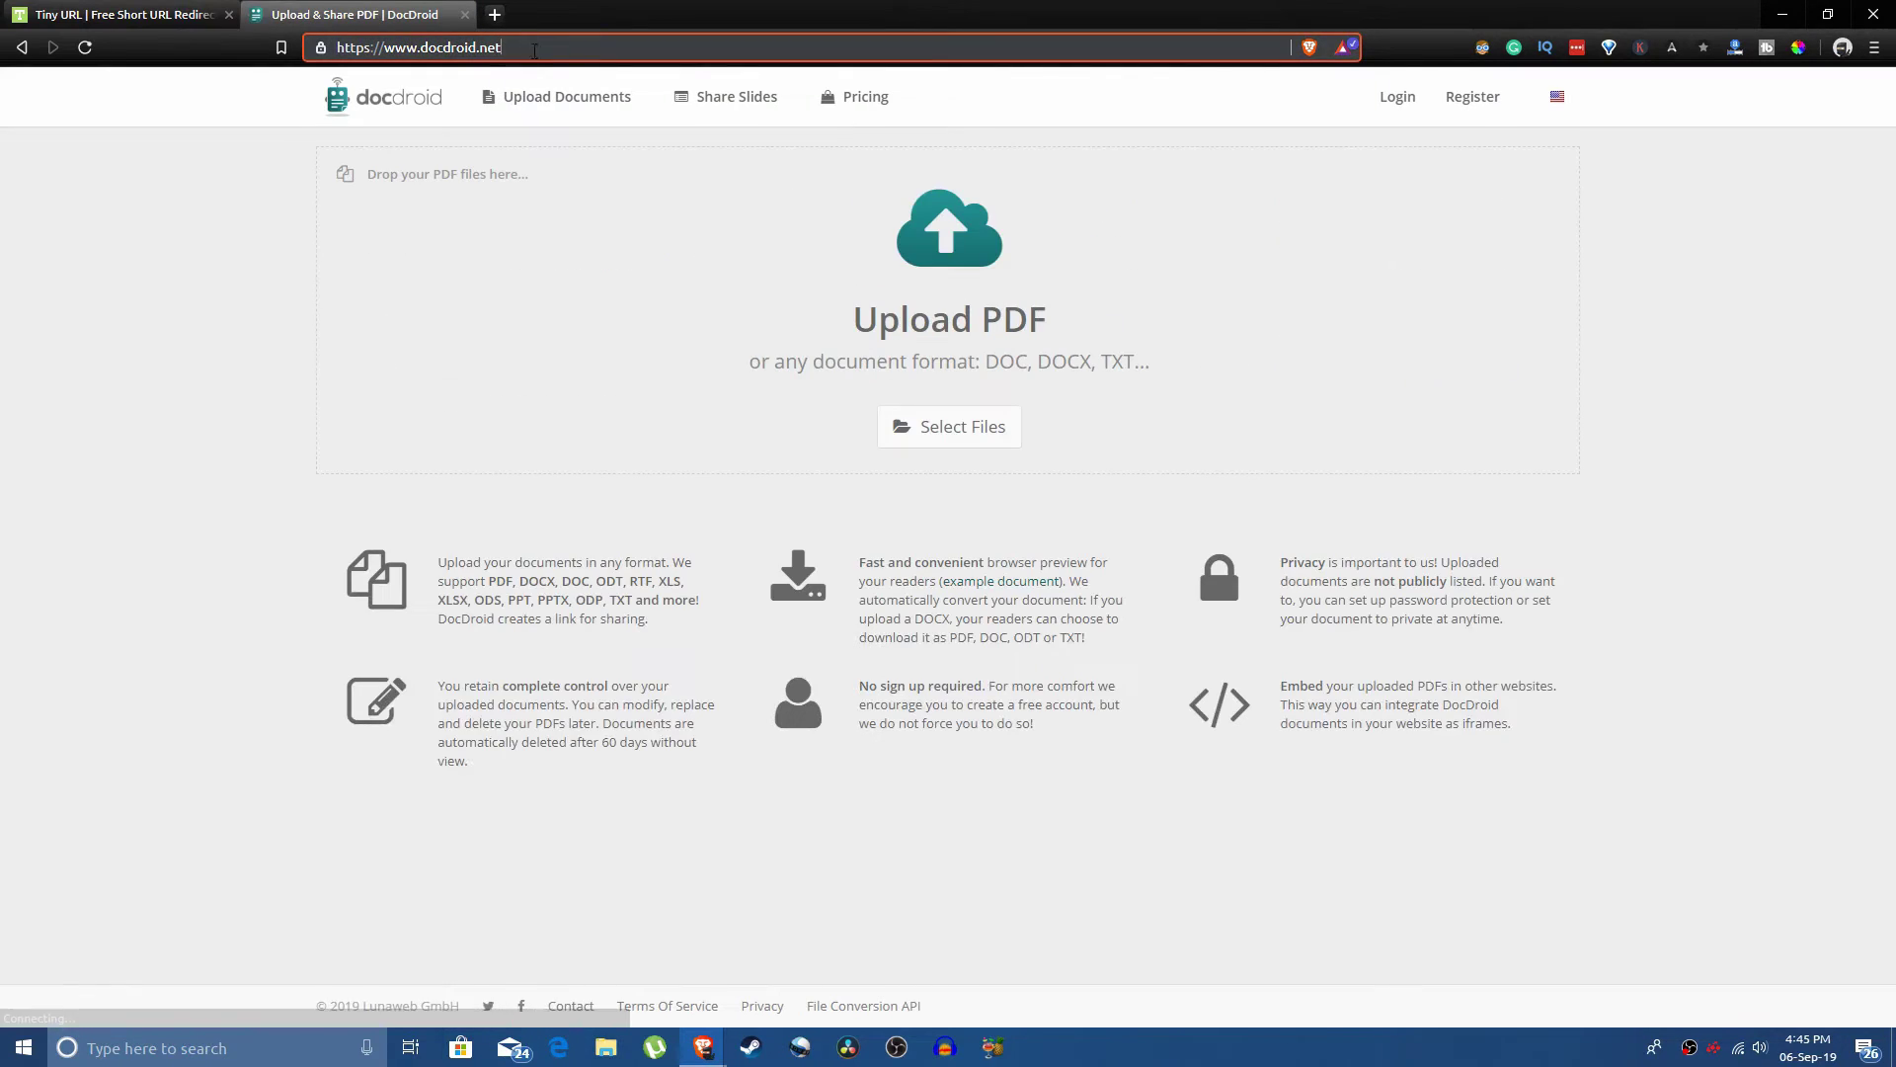
pyautogui.moveTo(502, 47); pyautogui.dragTo(382, 51)
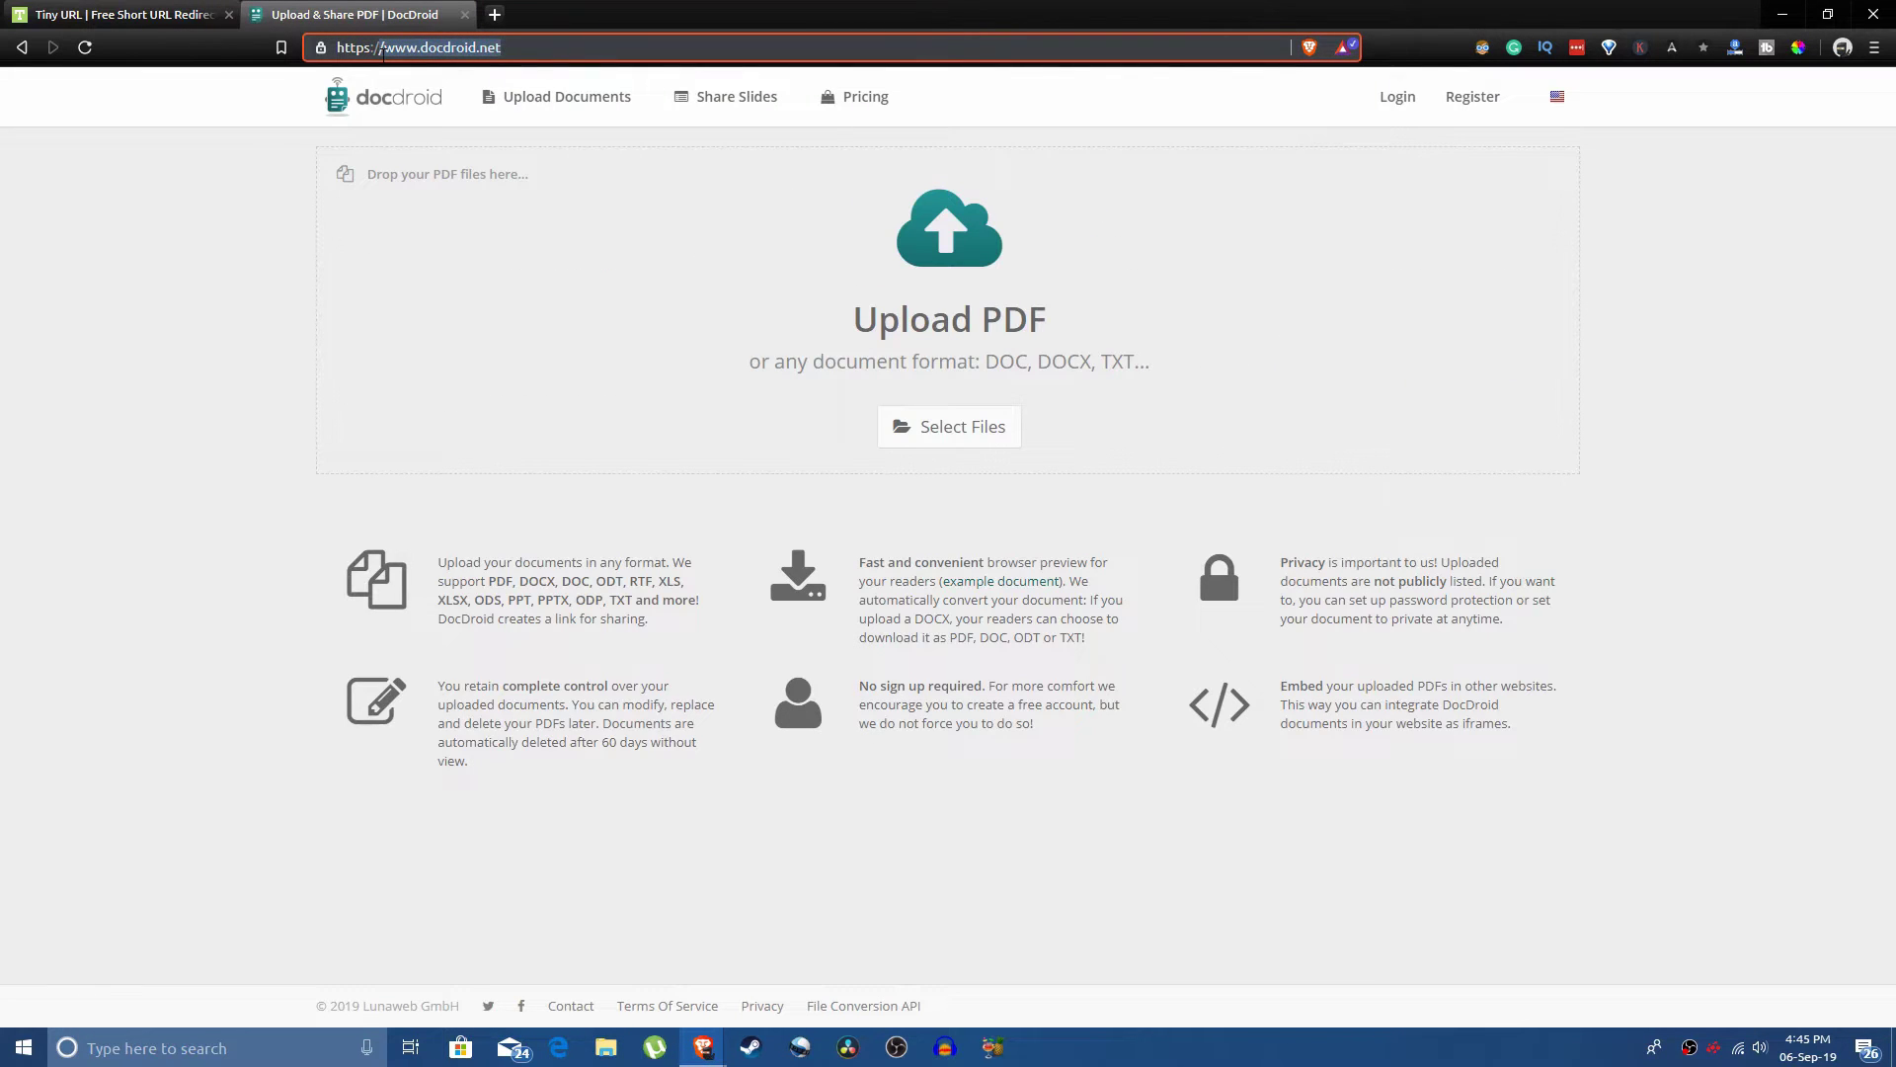
pyautogui.click(554, 45)
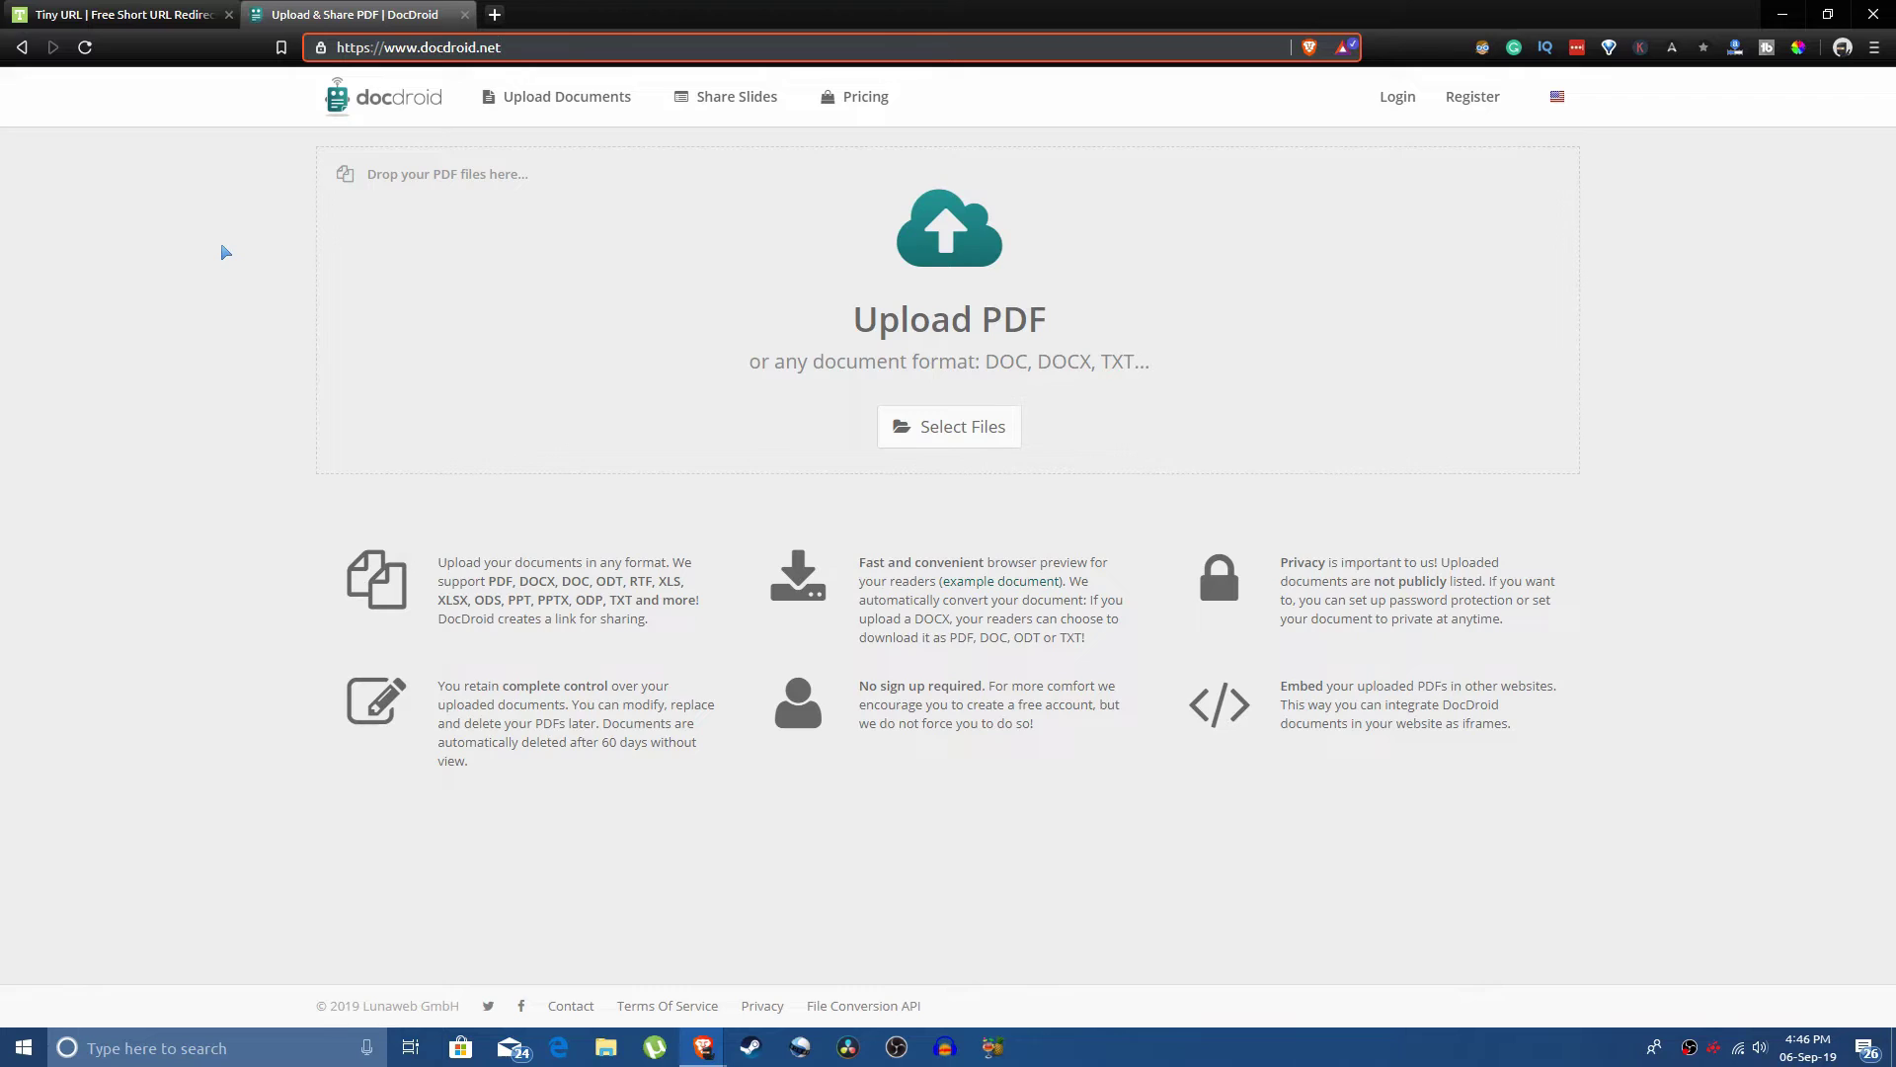
pyautogui.click(215, 271)
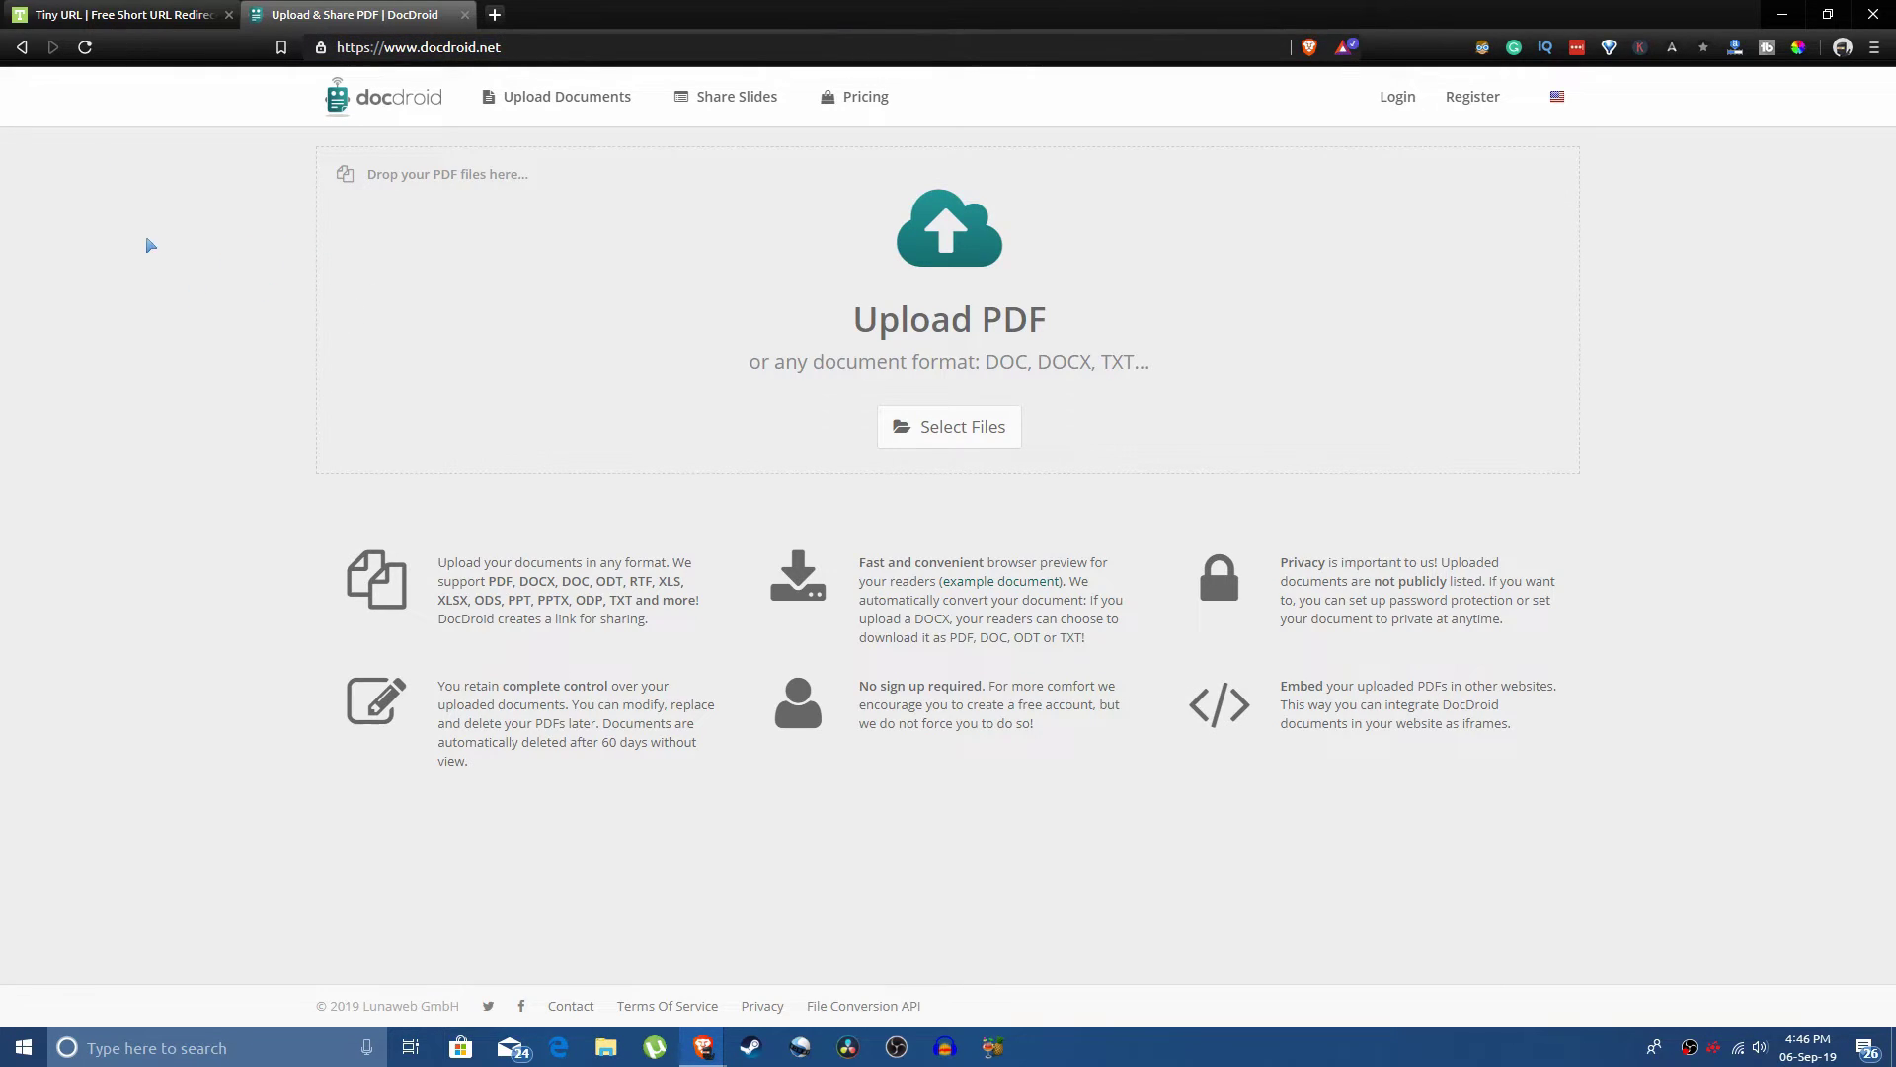
pyautogui.click(228, 14)
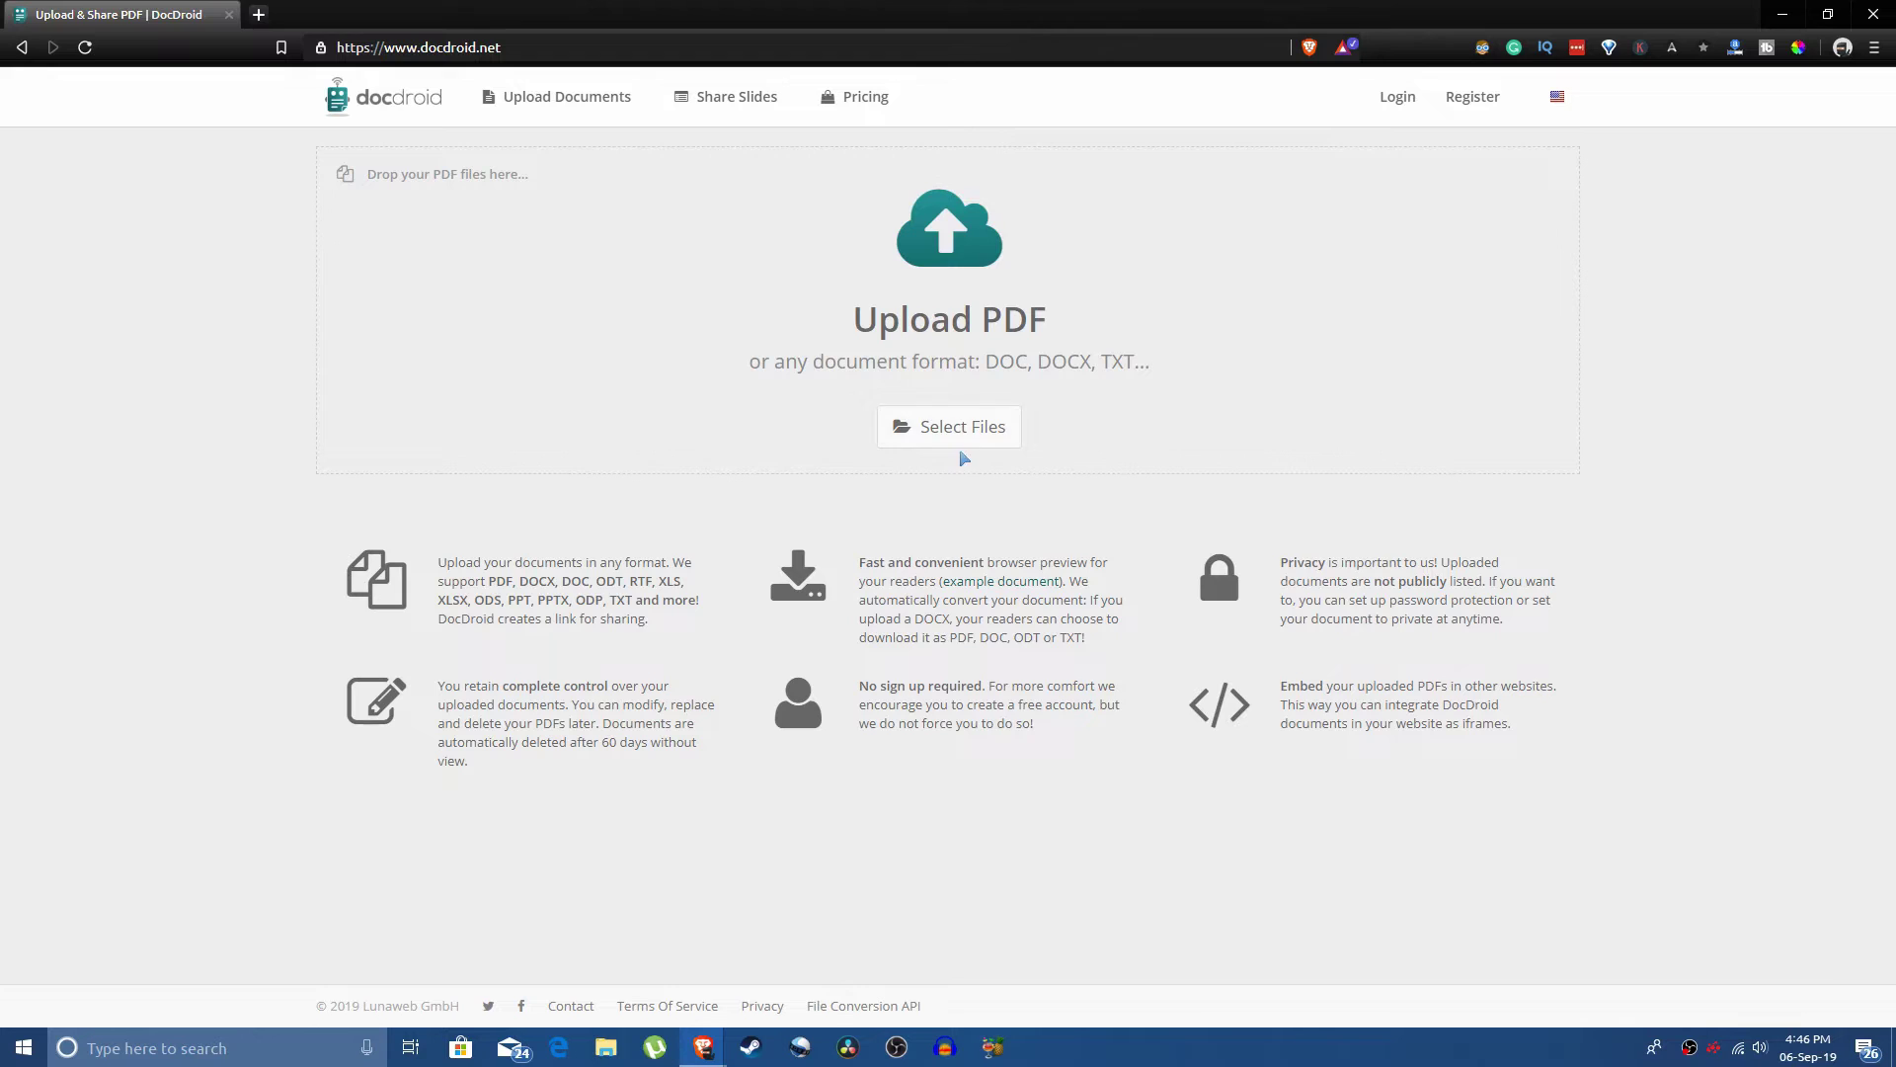
# Upload the Understanding Psychology PDF from the Desktop, skipping sign-up with 'No, thanks'.
pyautogui.click(999, 423)
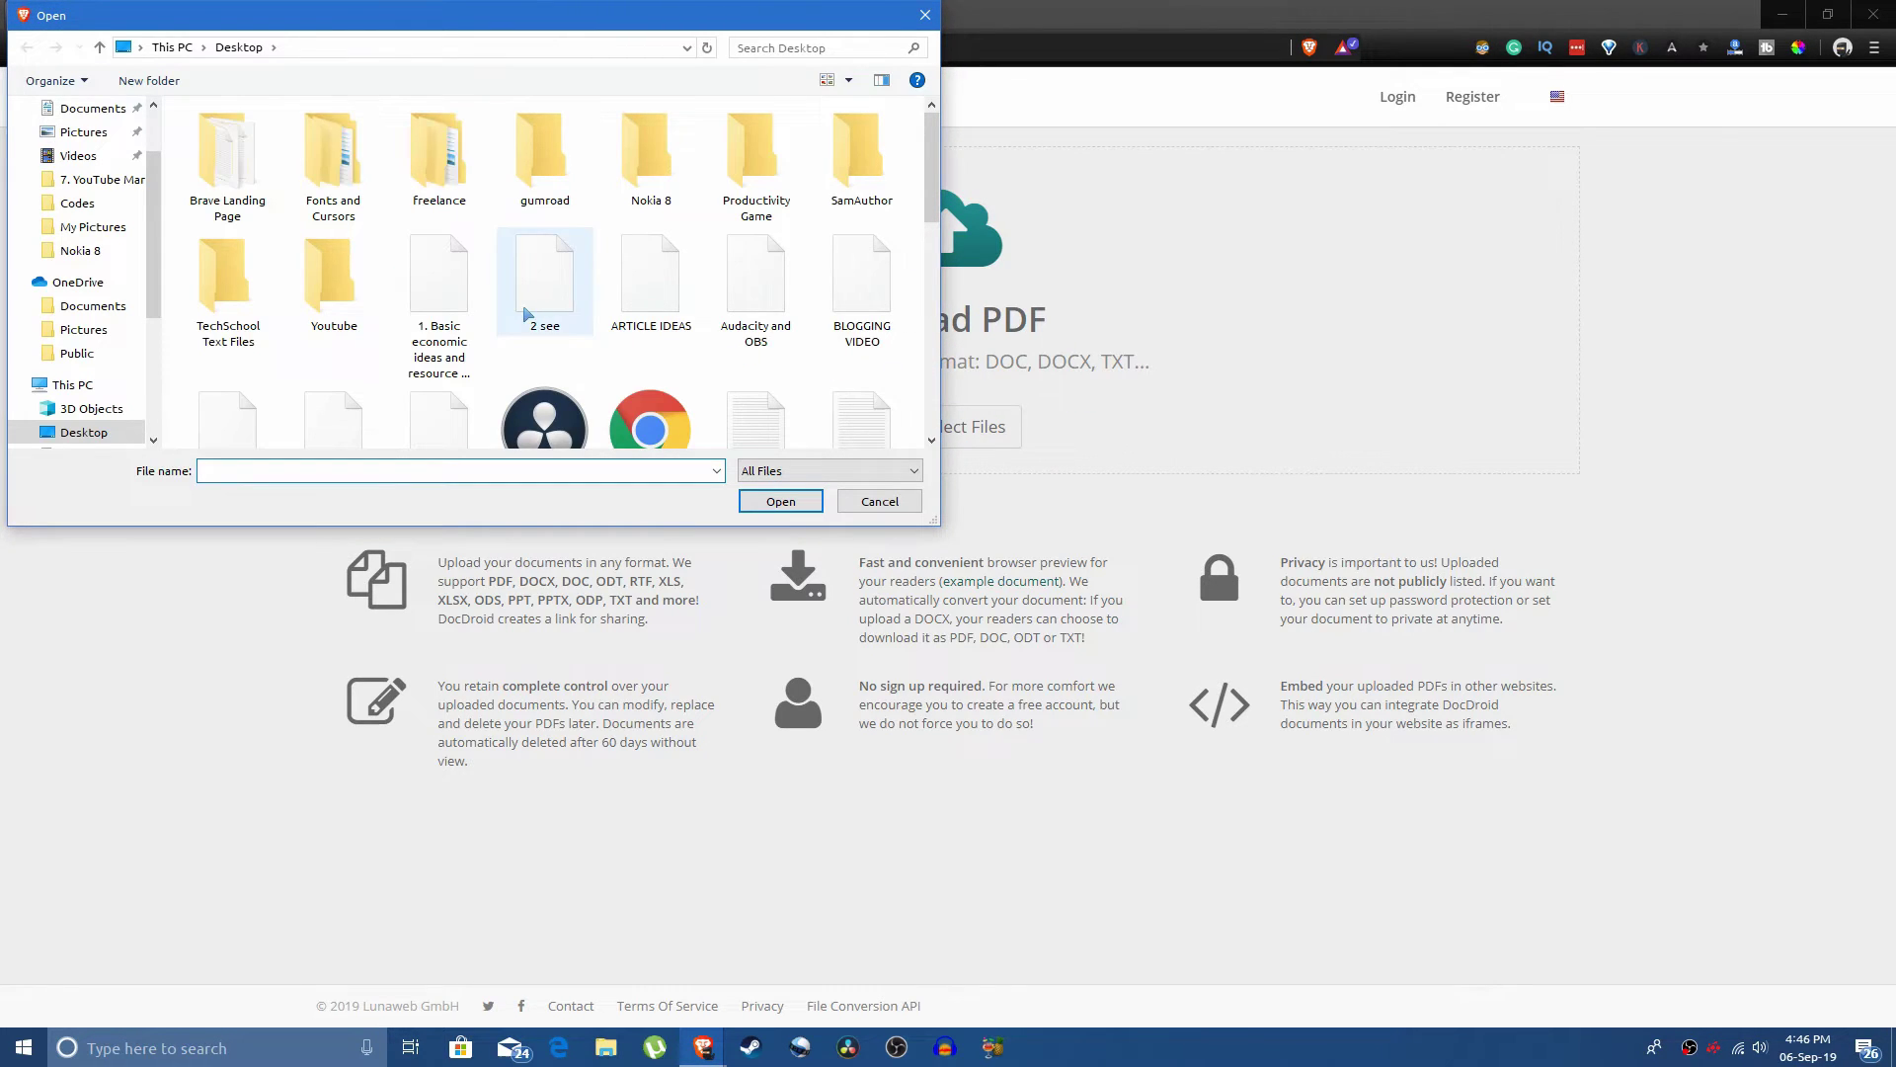
pyautogui.scroll(-3, 524, 294)
pyautogui.scroll(3, 524, 295)
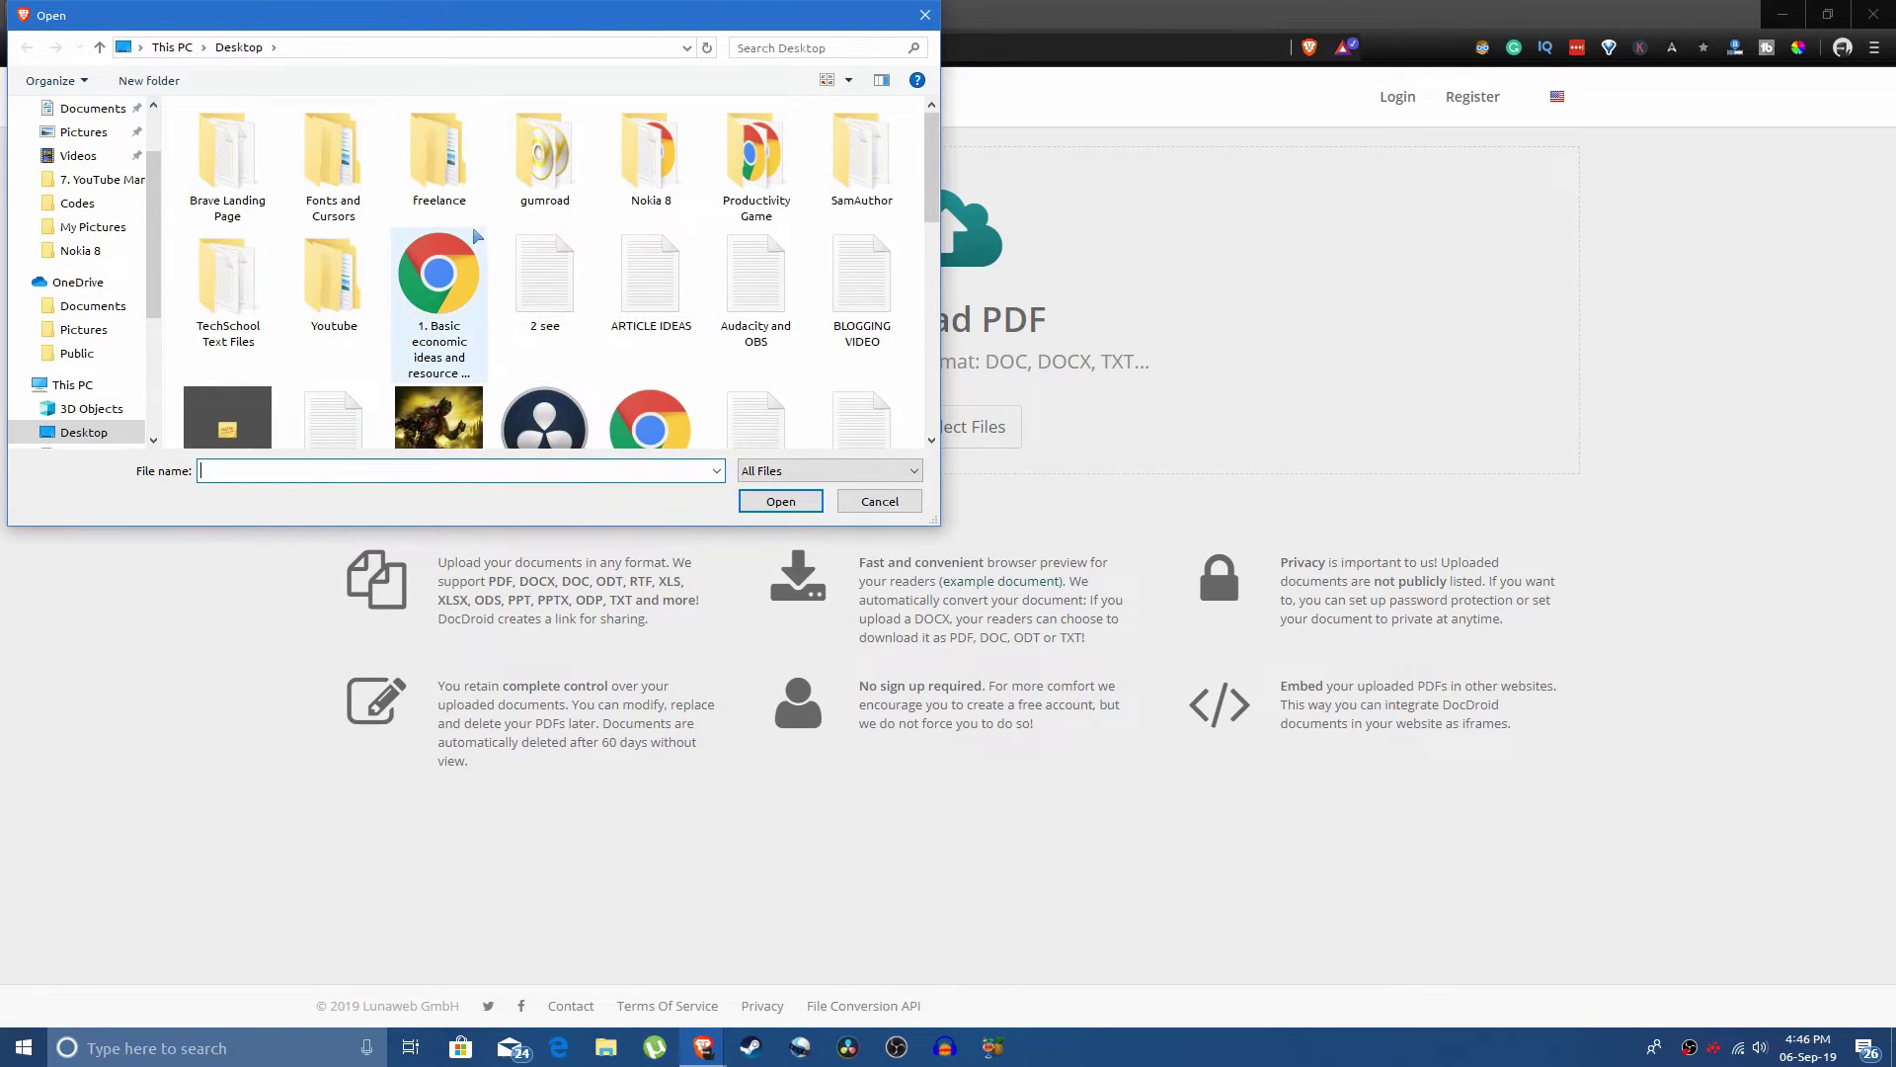
pyautogui.scroll(-5, 479, 243)
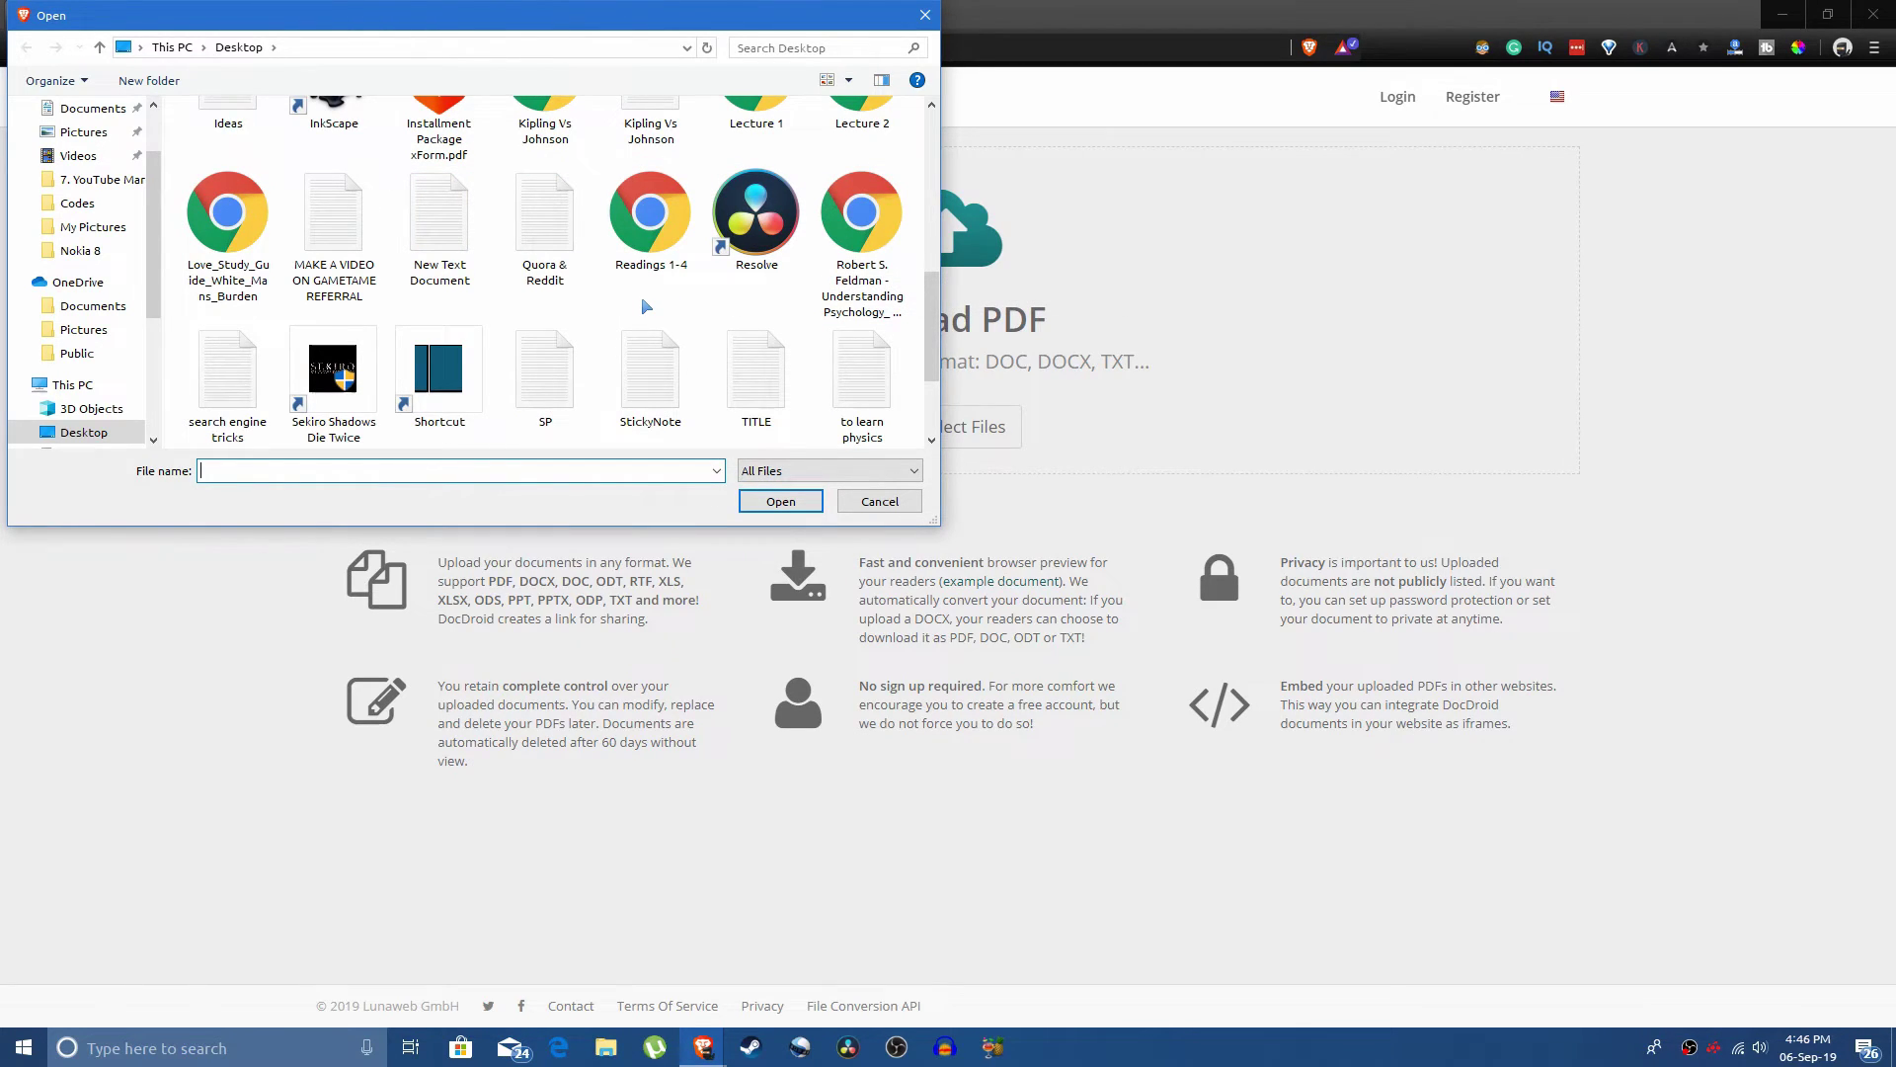
pyautogui.doubleClick(861, 245)
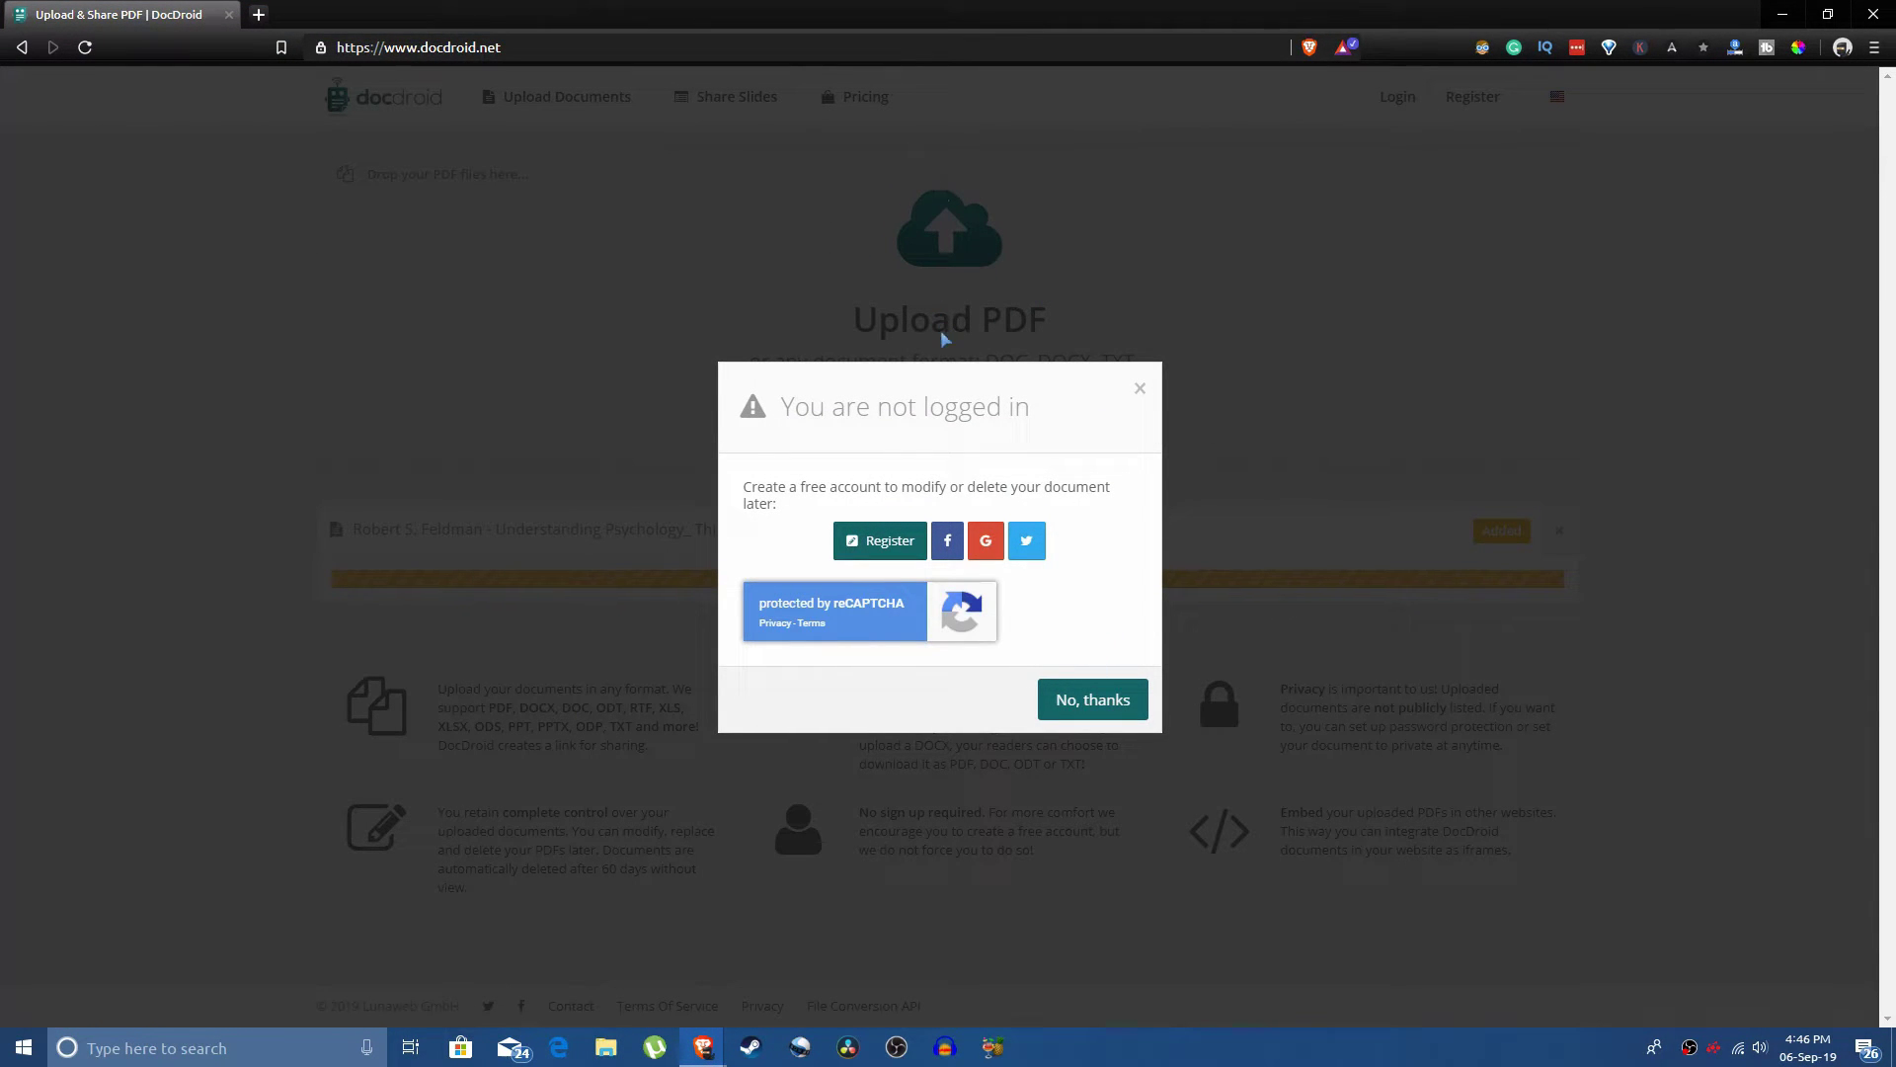
pyautogui.click(1105, 709)
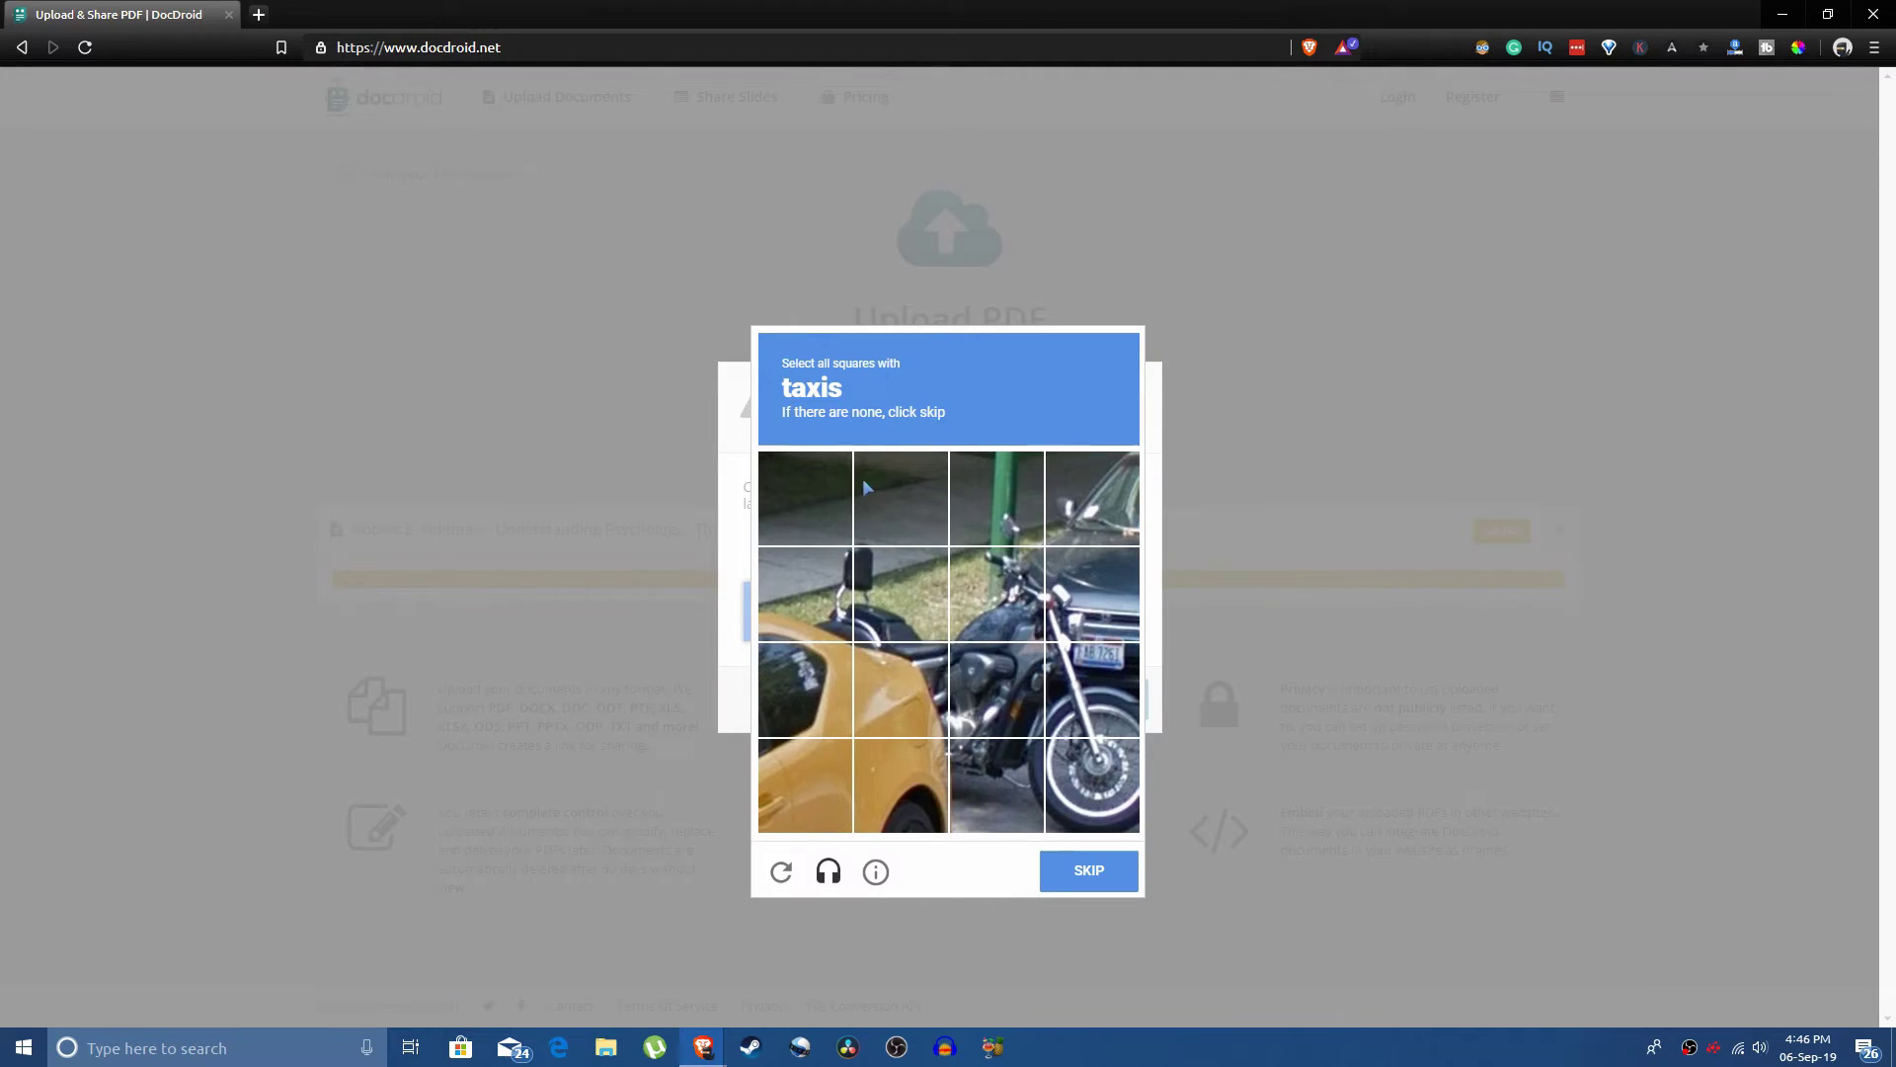
# Solve the reCAPTCHA by marking the taxi squares, then the traffic light squares.
pyautogui.click(828, 713)
pyautogui.click(893, 703)
pyautogui.click(920, 805)
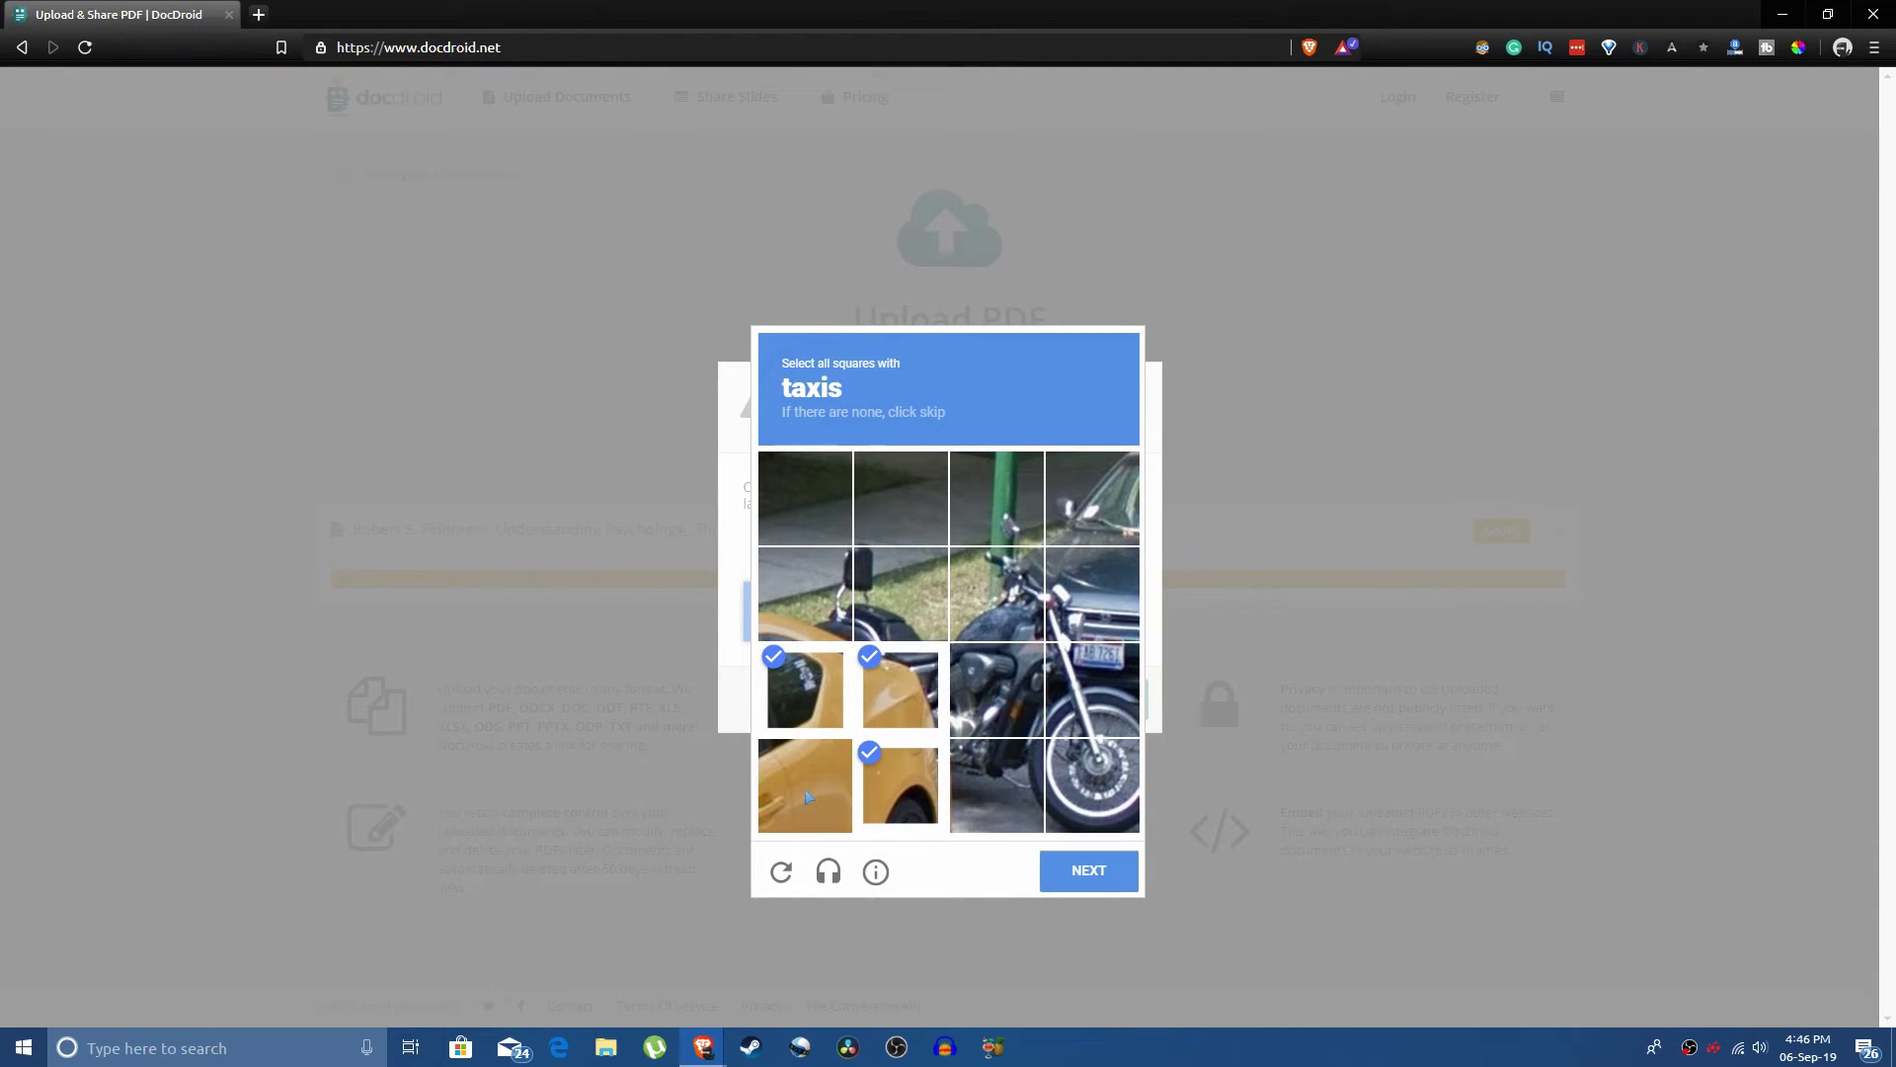
pyautogui.click(833, 630)
pyautogui.click(1088, 869)
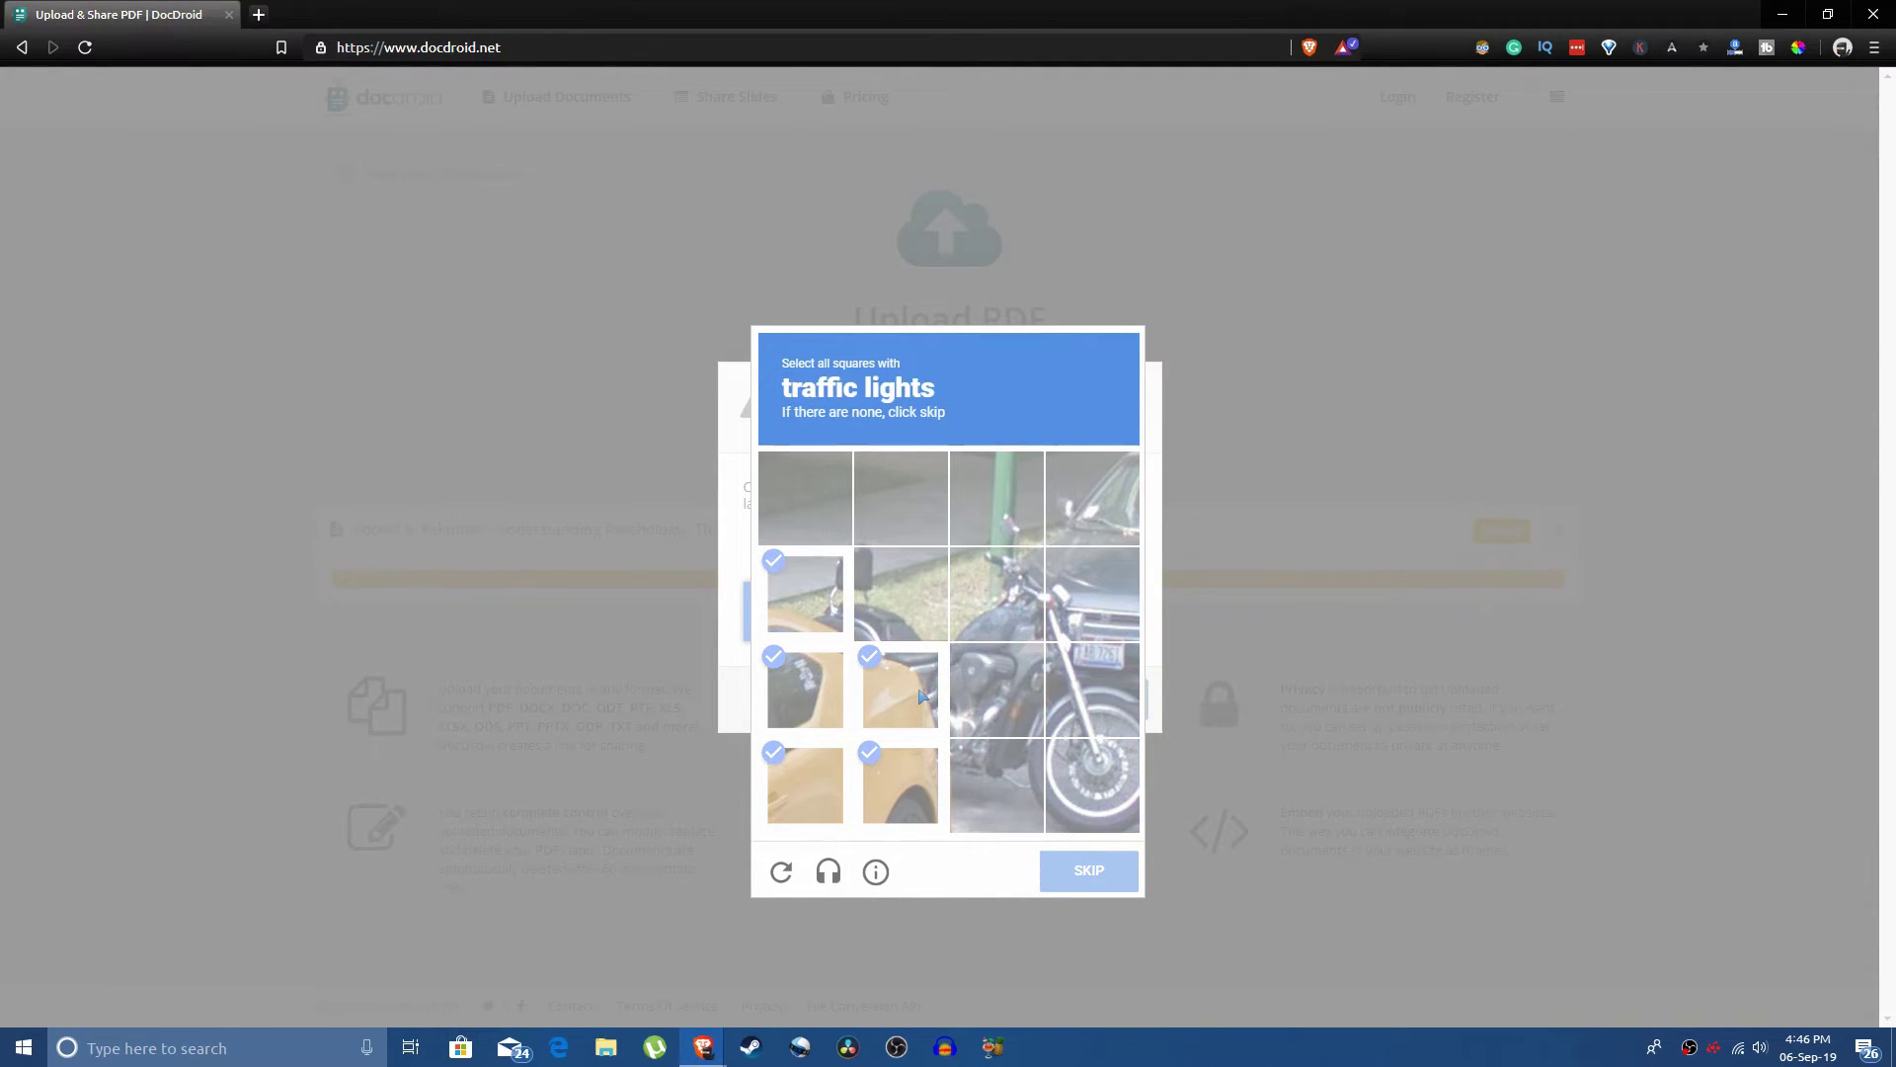
pyautogui.click(943, 659)
pyautogui.click(943, 604)
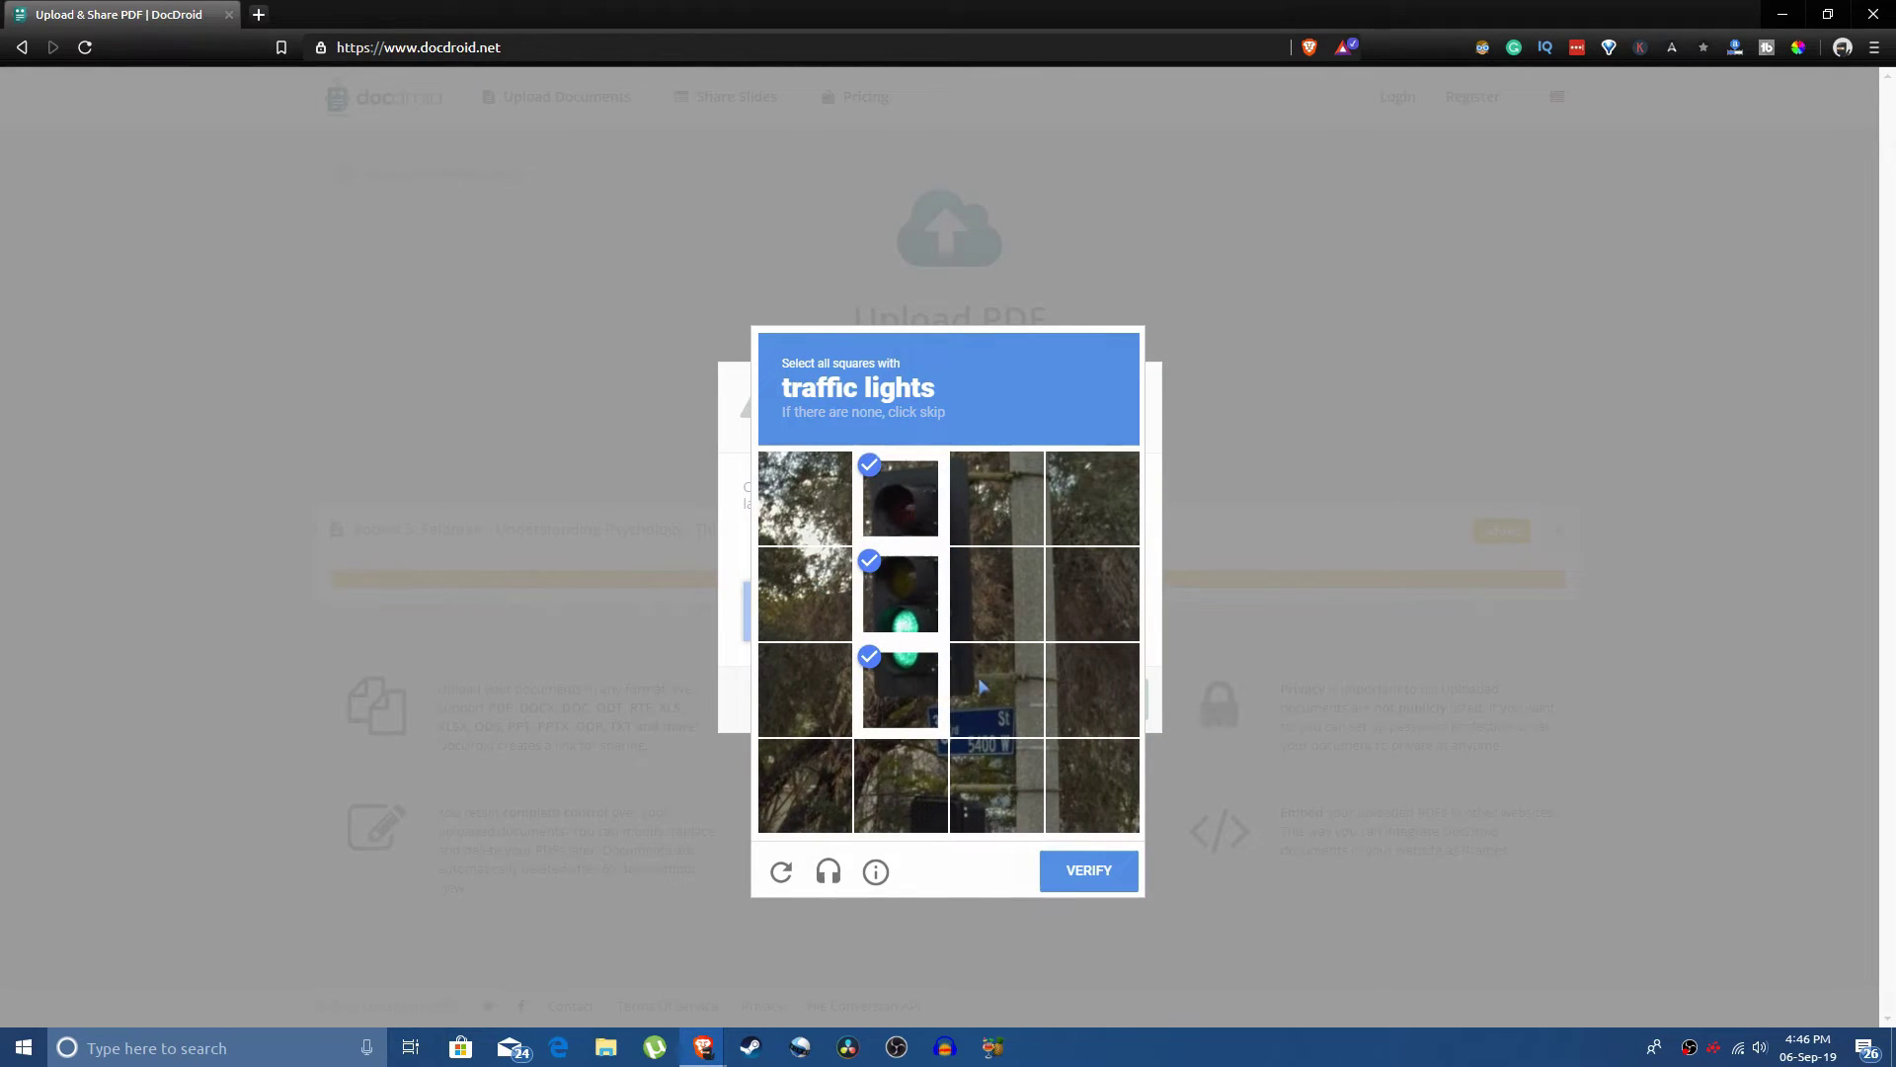
pyautogui.click(1000, 535)
pyautogui.click(998, 607)
pyautogui.click(988, 680)
pyautogui.click(1079, 870)
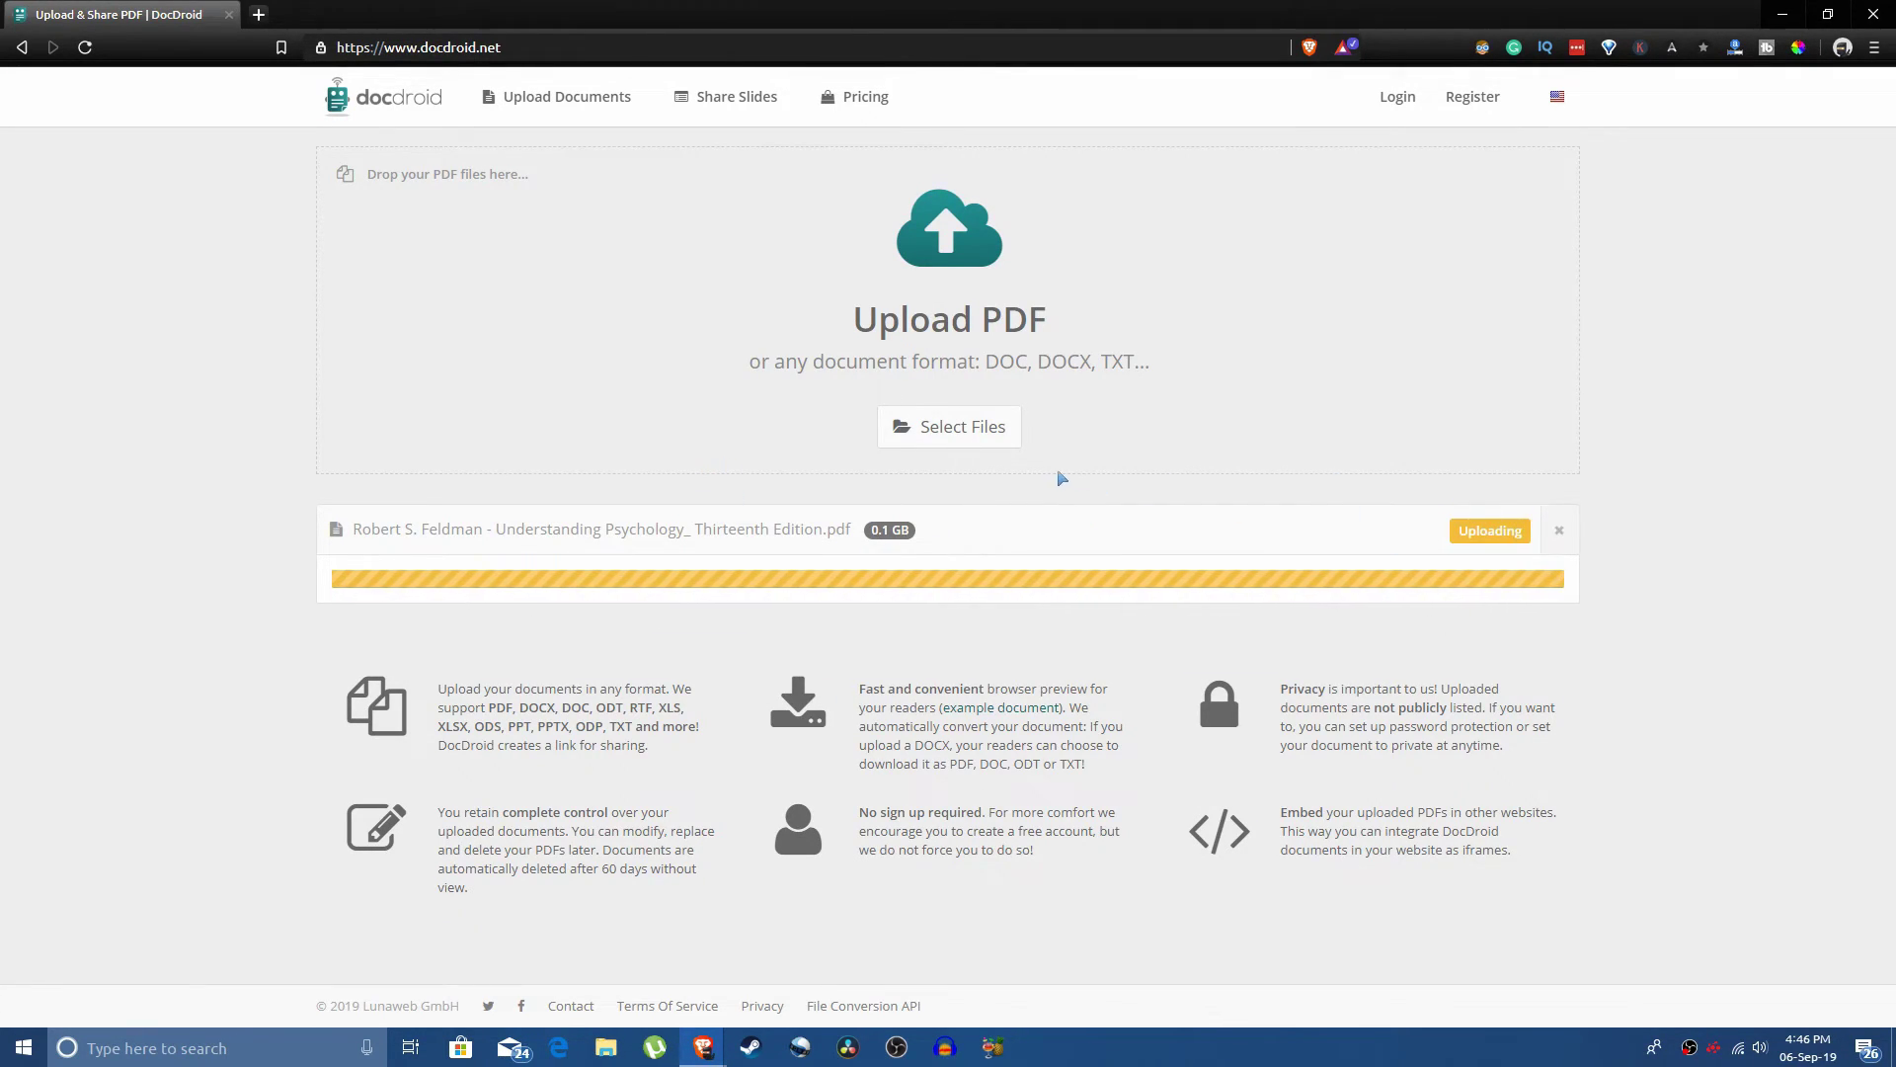
# Cancel the psychology PDF upload and upload Vegetarians Vs Meat-eaters.pdf instead.
pyautogui.tripleClick(1559, 531)
pyautogui.click(1017, 428)
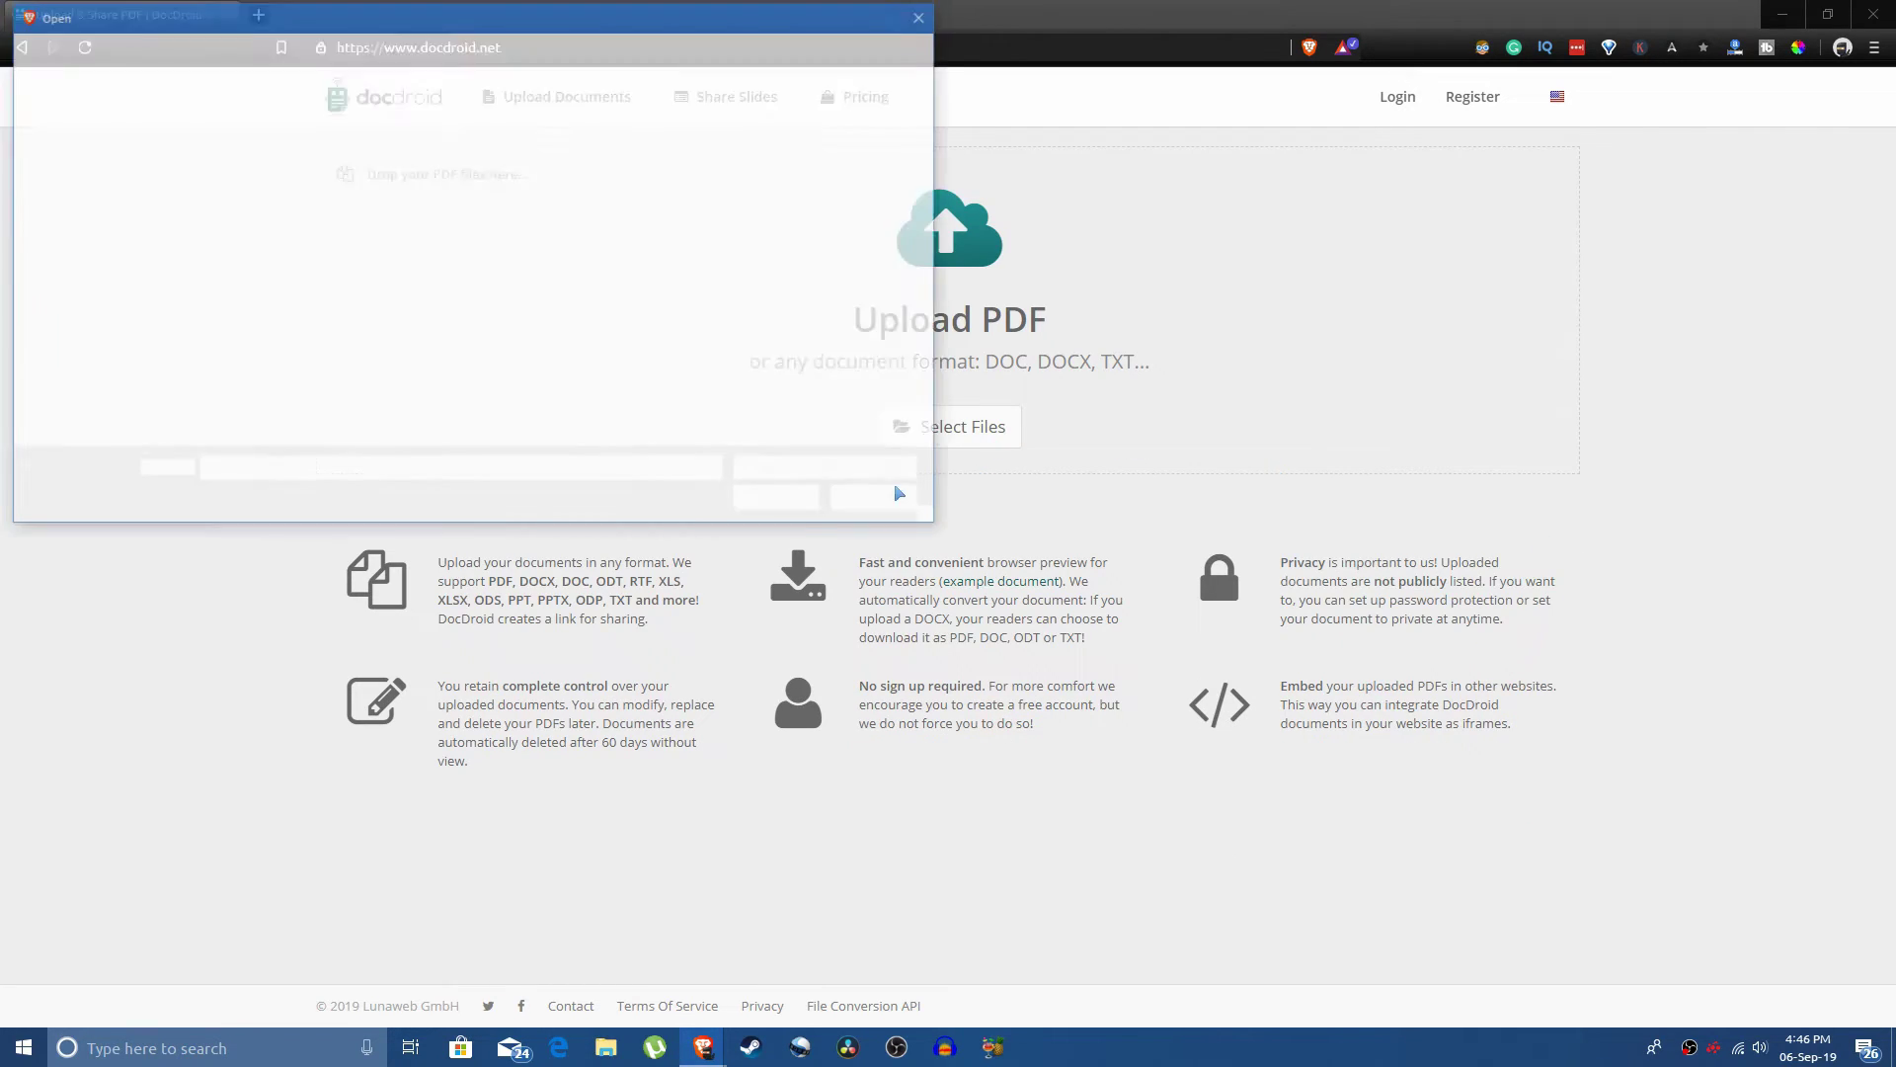
pyautogui.scroll(-6, 717, 407)
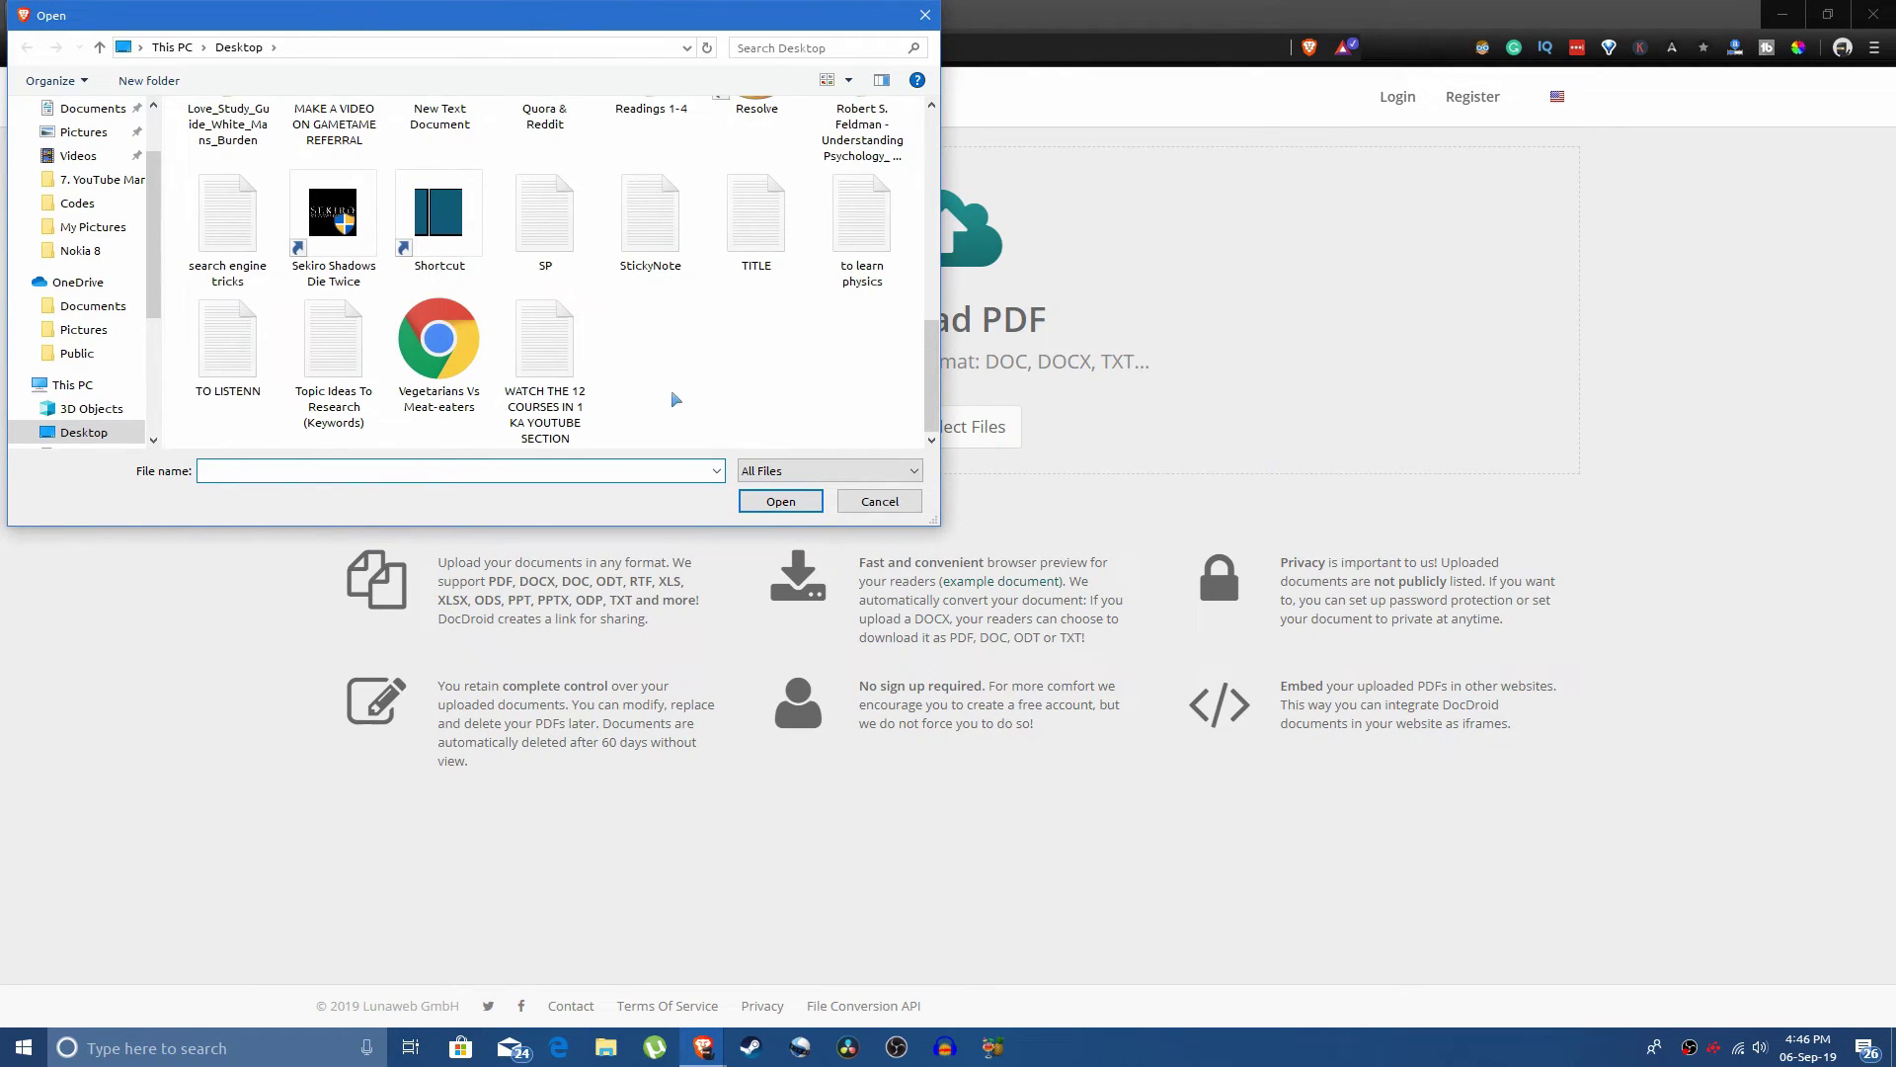
pyautogui.doubleClick(438, 341)
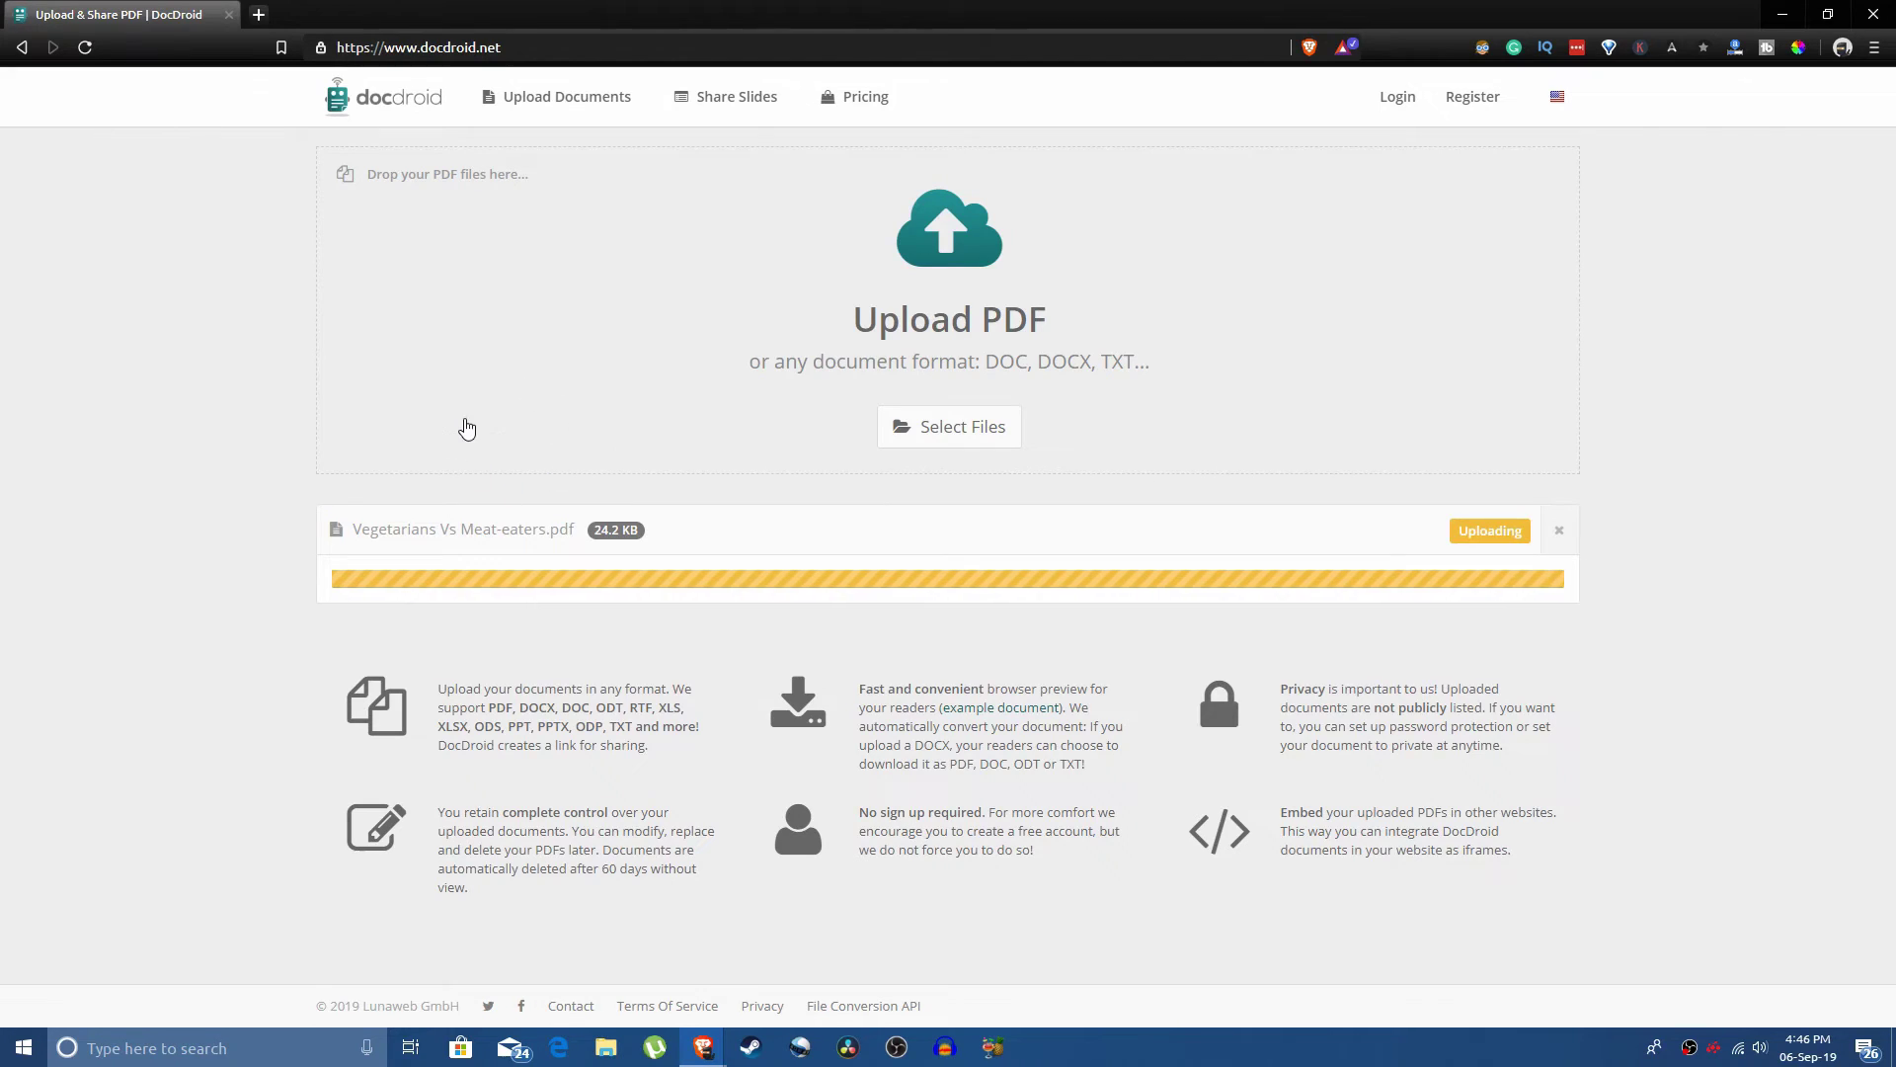
pyautogui.moveTo(351, 530); pyautogui.dragTo(582, 546)
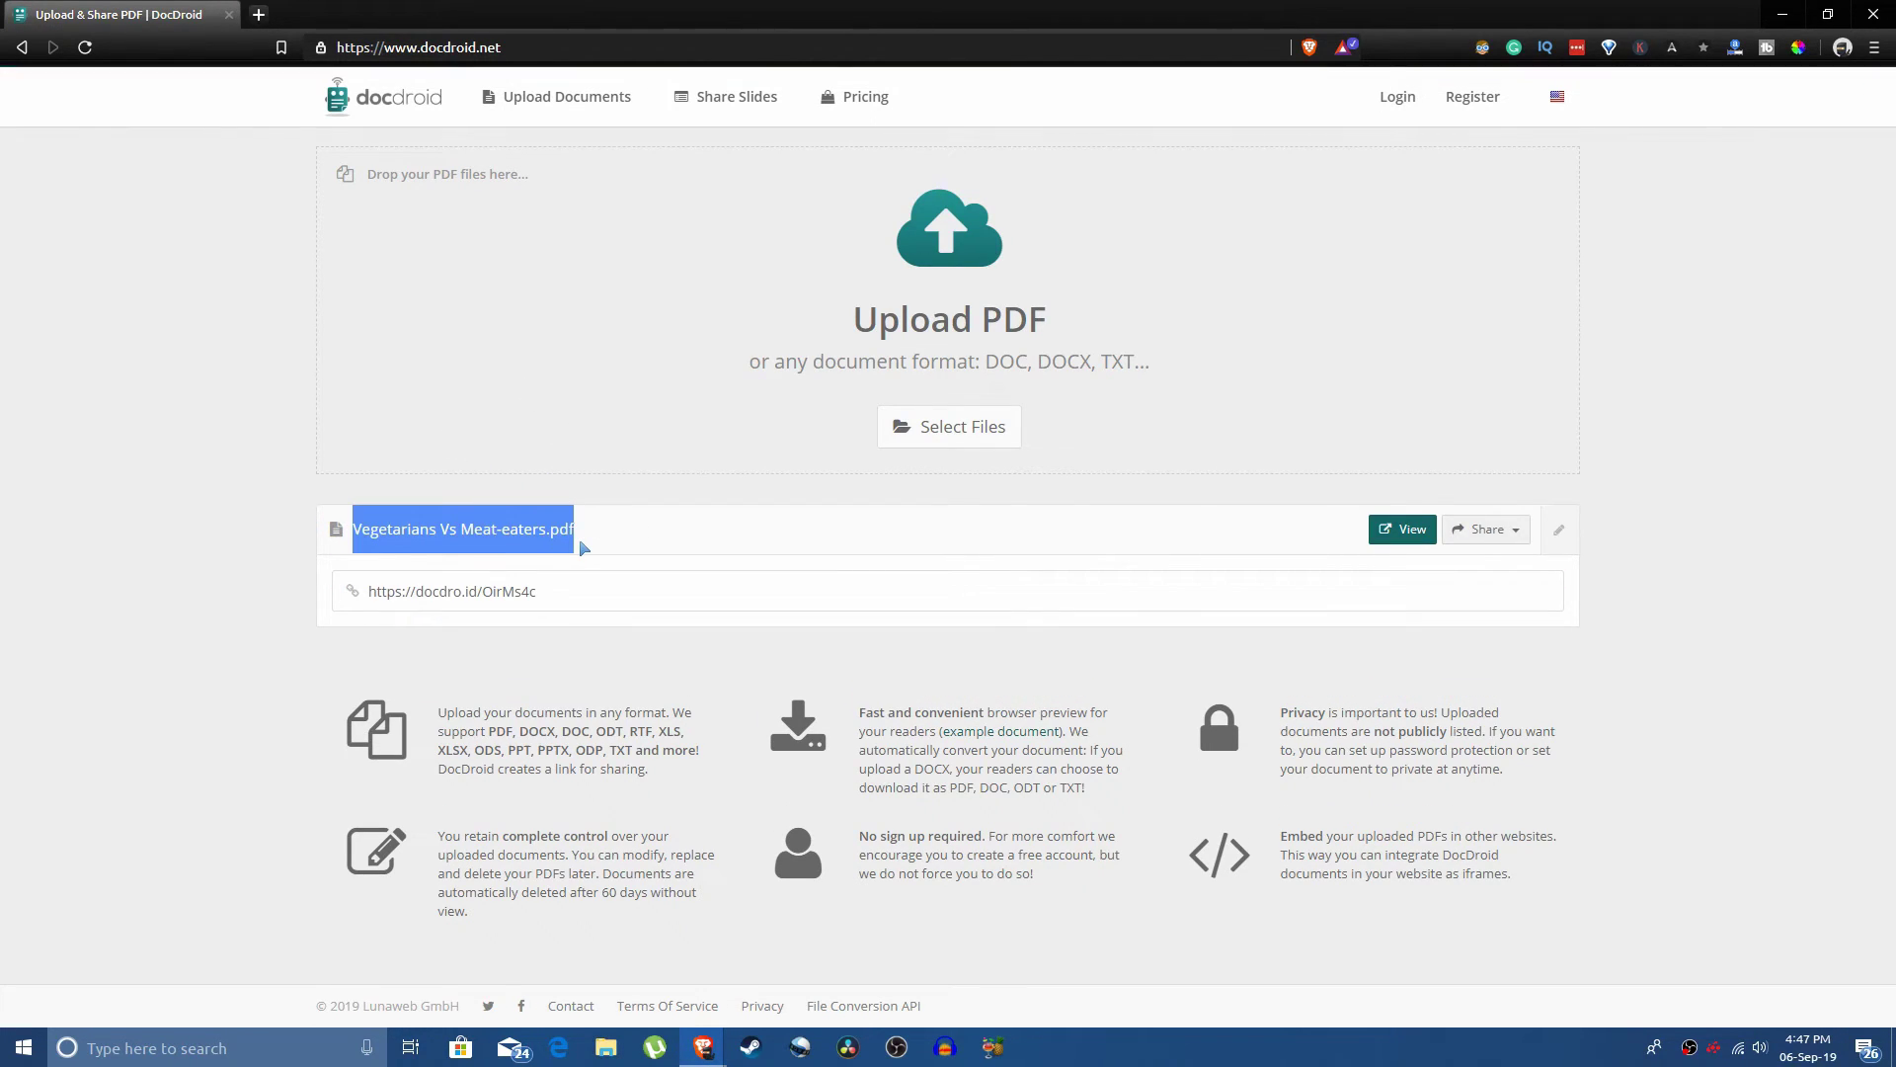
pyautogui.click(564, 530)
pyautogui.click(514, 593)
pyautogui.hotkey('ctrl', 'c')
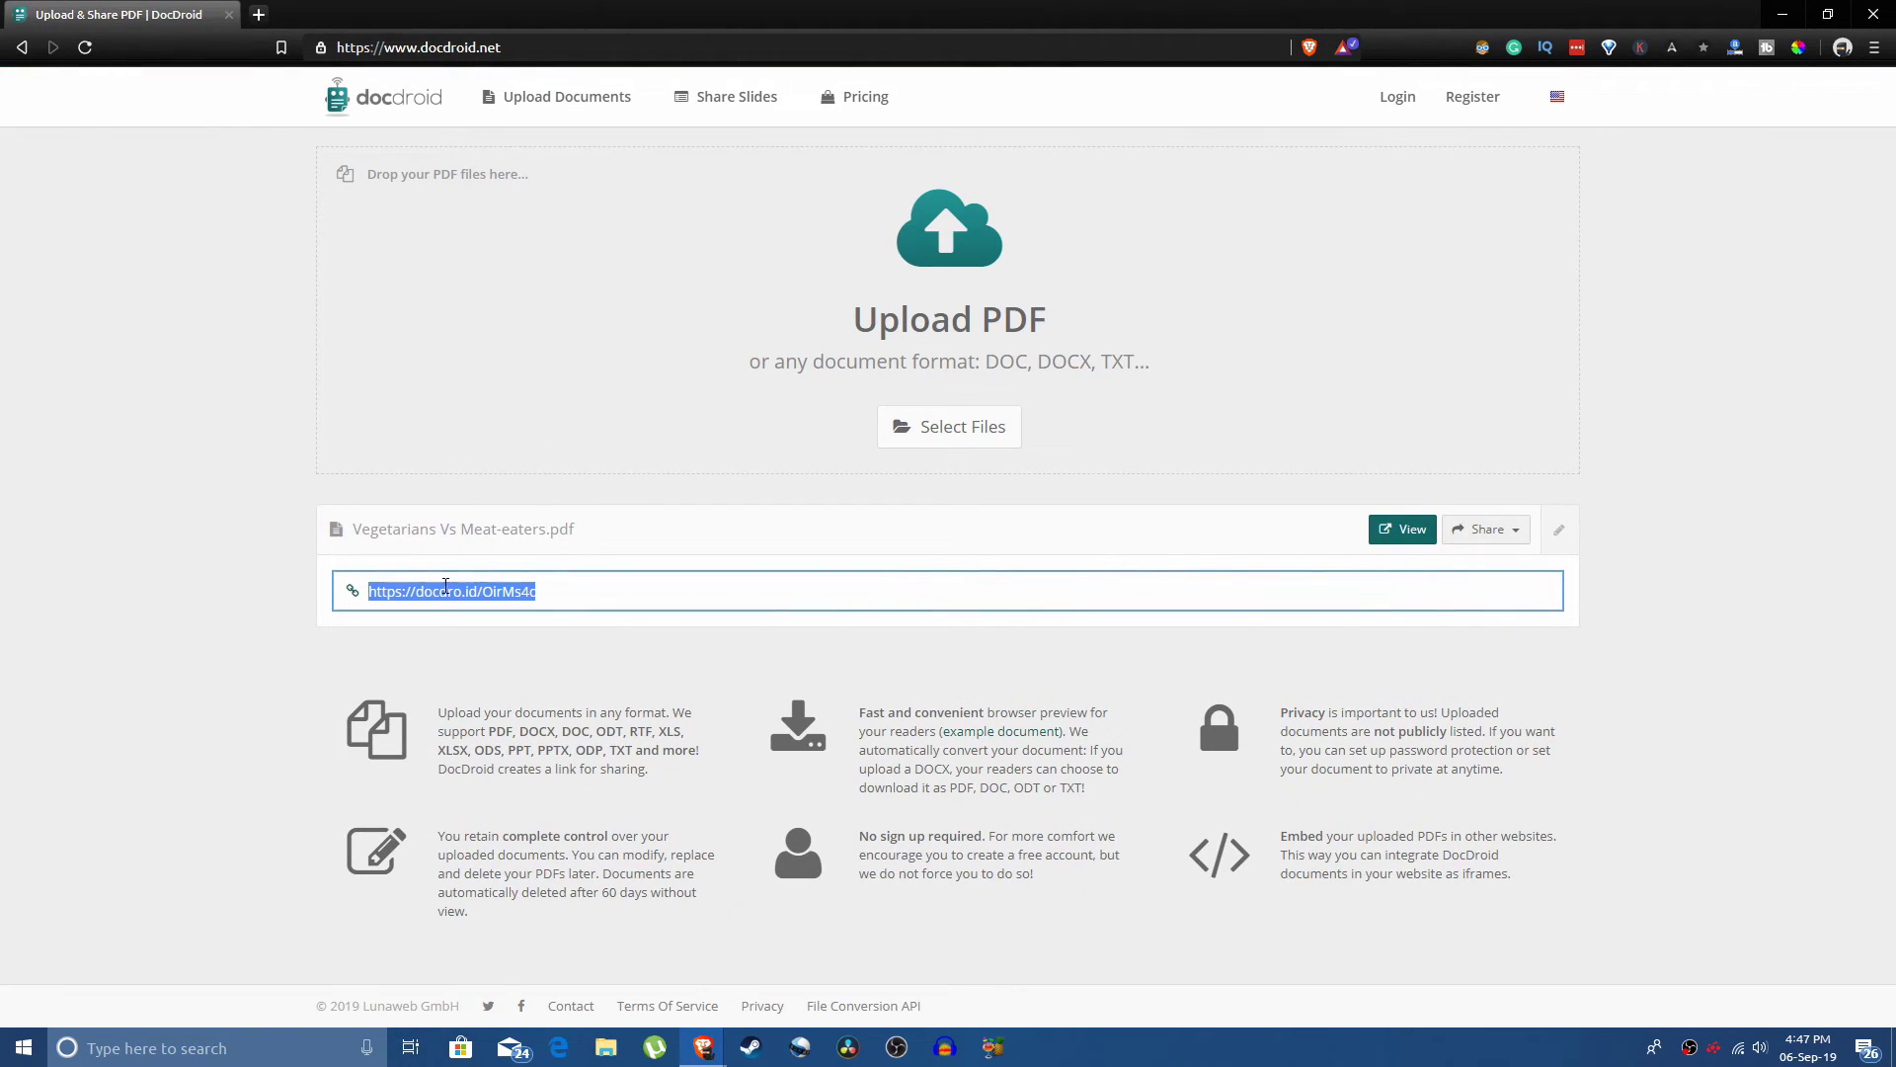
pyautogui.rightClick(445, 581)
pyautogui.click(514, 604)
pyautogui.click(505, 585)
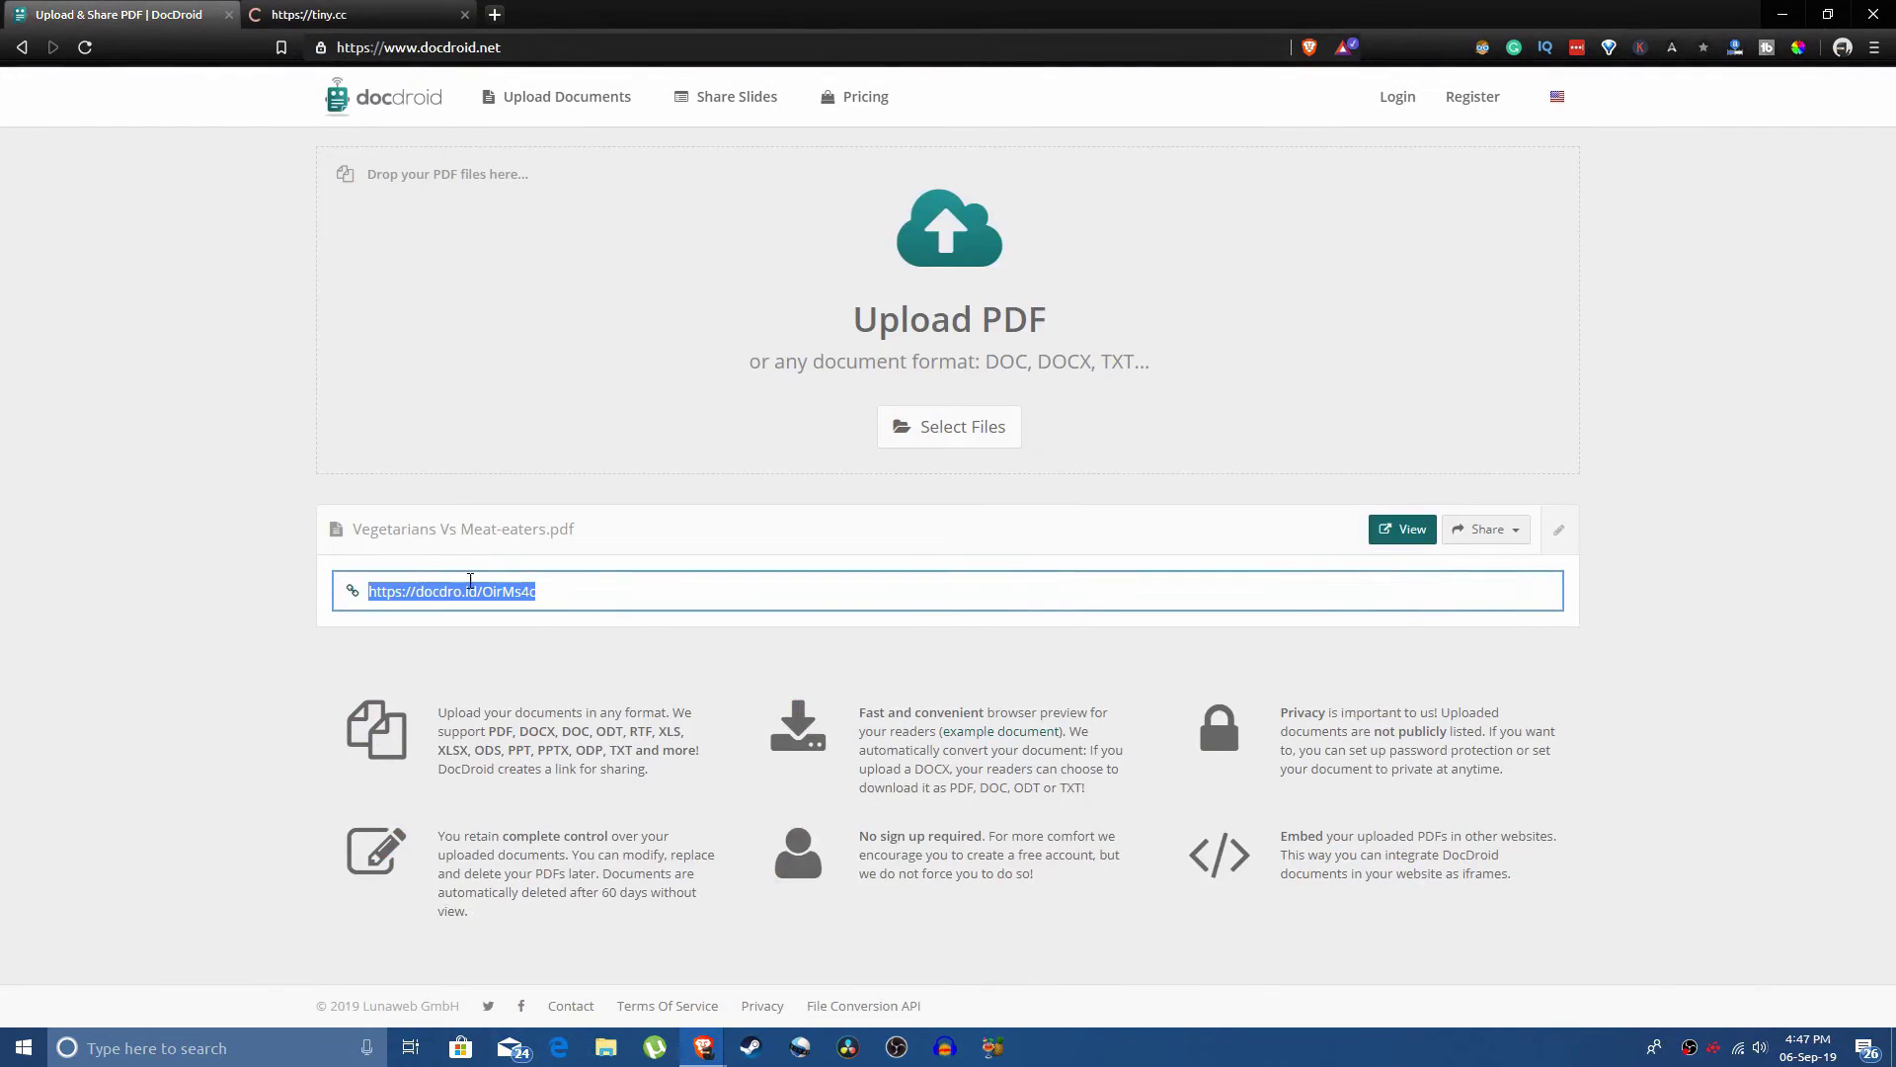
# In Tiny.cc, paste the docdro.id link as the long URL with the custom ending 'document'.
pyautogui.click(356, 14)
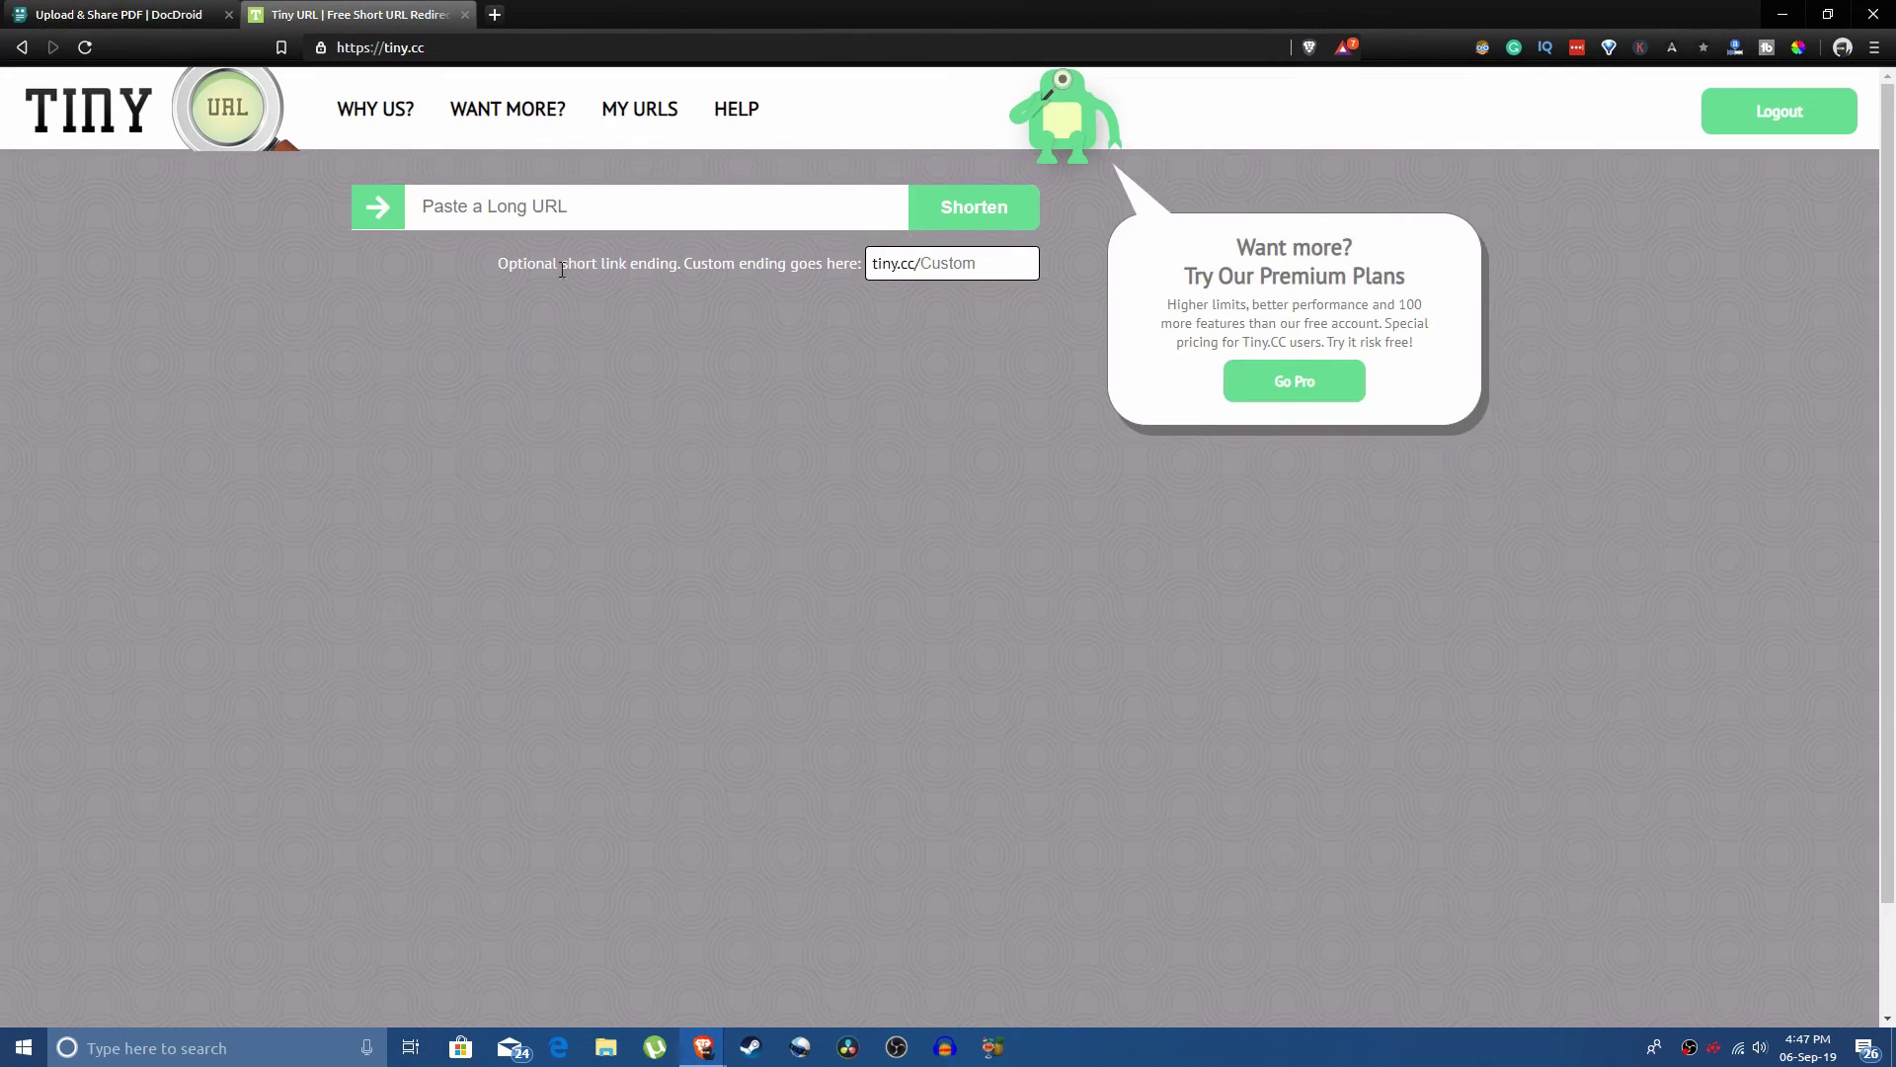
pyautogui.click(580, 217)
pyautogui.hotkey('ctrl', 'v')
pyautogui.click(671, 287)
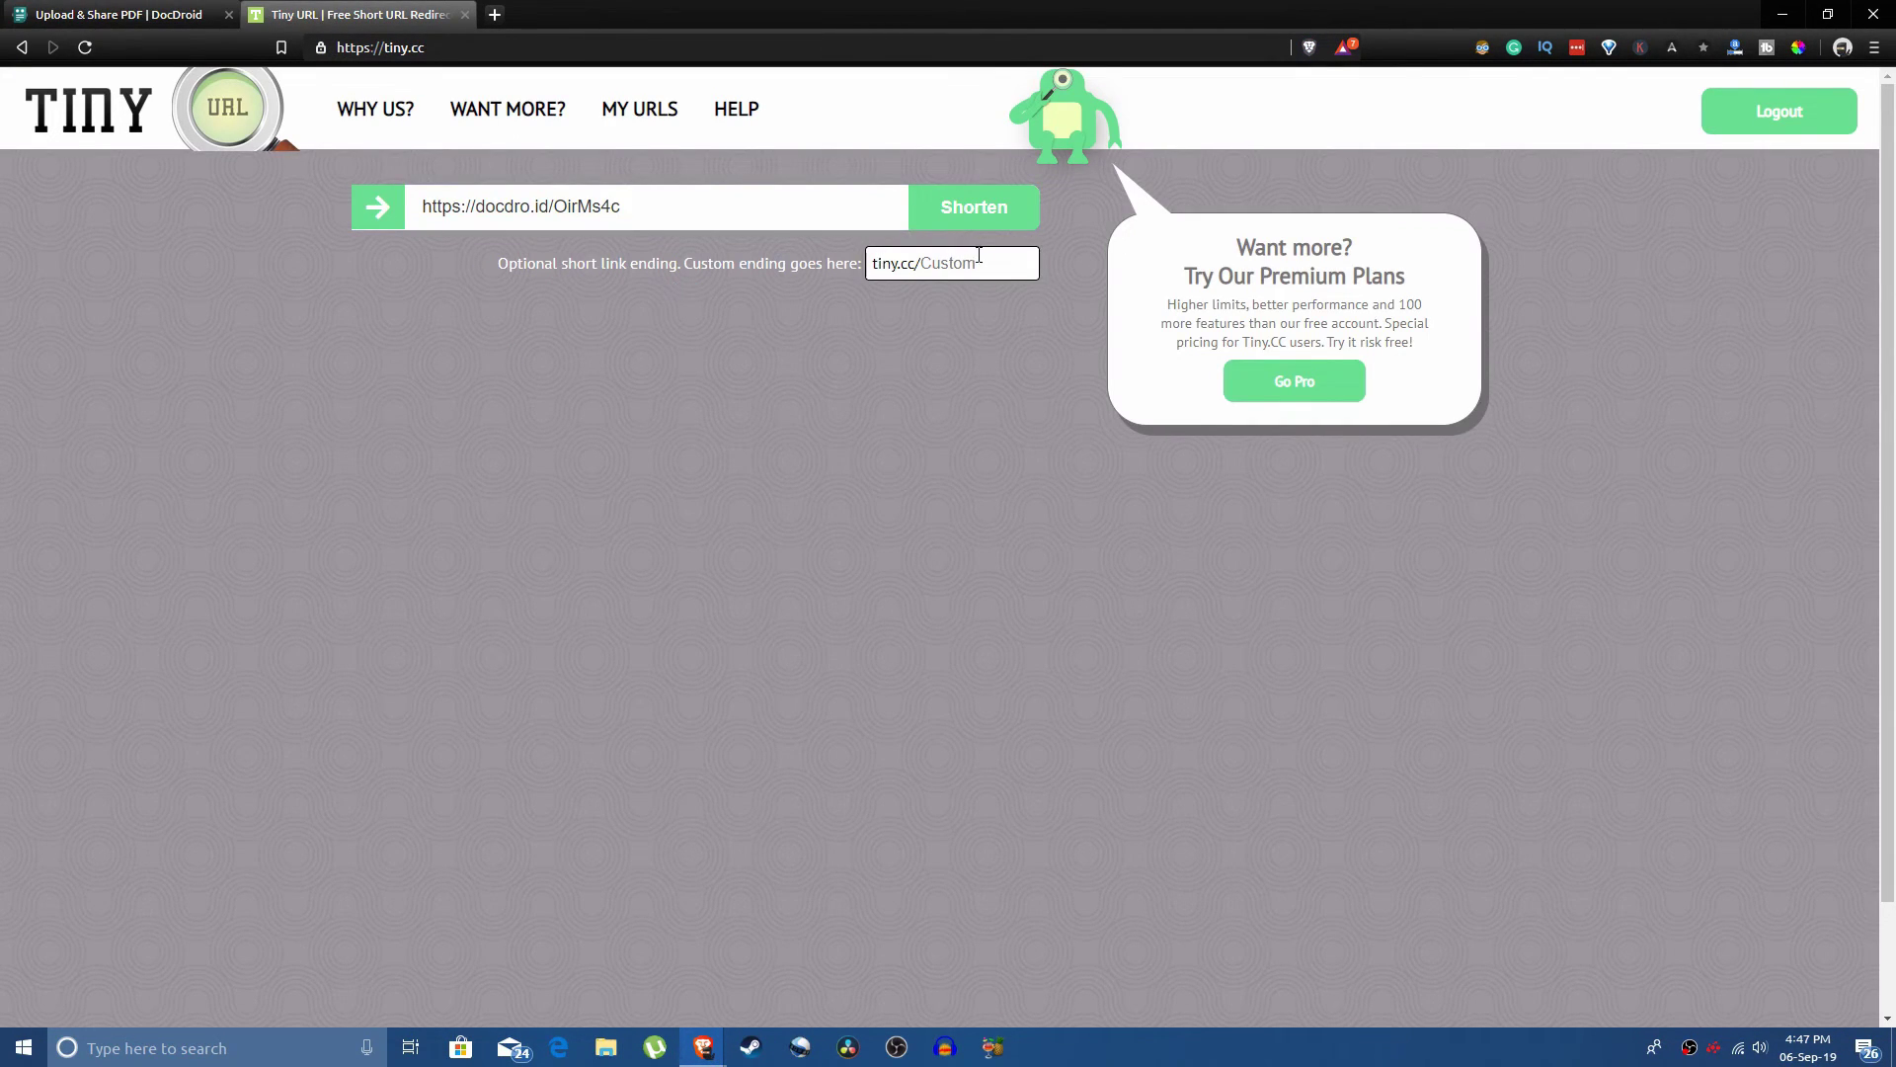
pyautogui.click(978, 260)
pyautogui.write('document')
pyautogui.click(943, 385)
# Close the Tiny.cc tab, leaving DocDroid's page for 'Vegetarians Vs Meat-eaters.pdf' as the only tab.
pyautogui.hotkey('ctrl', 'w')
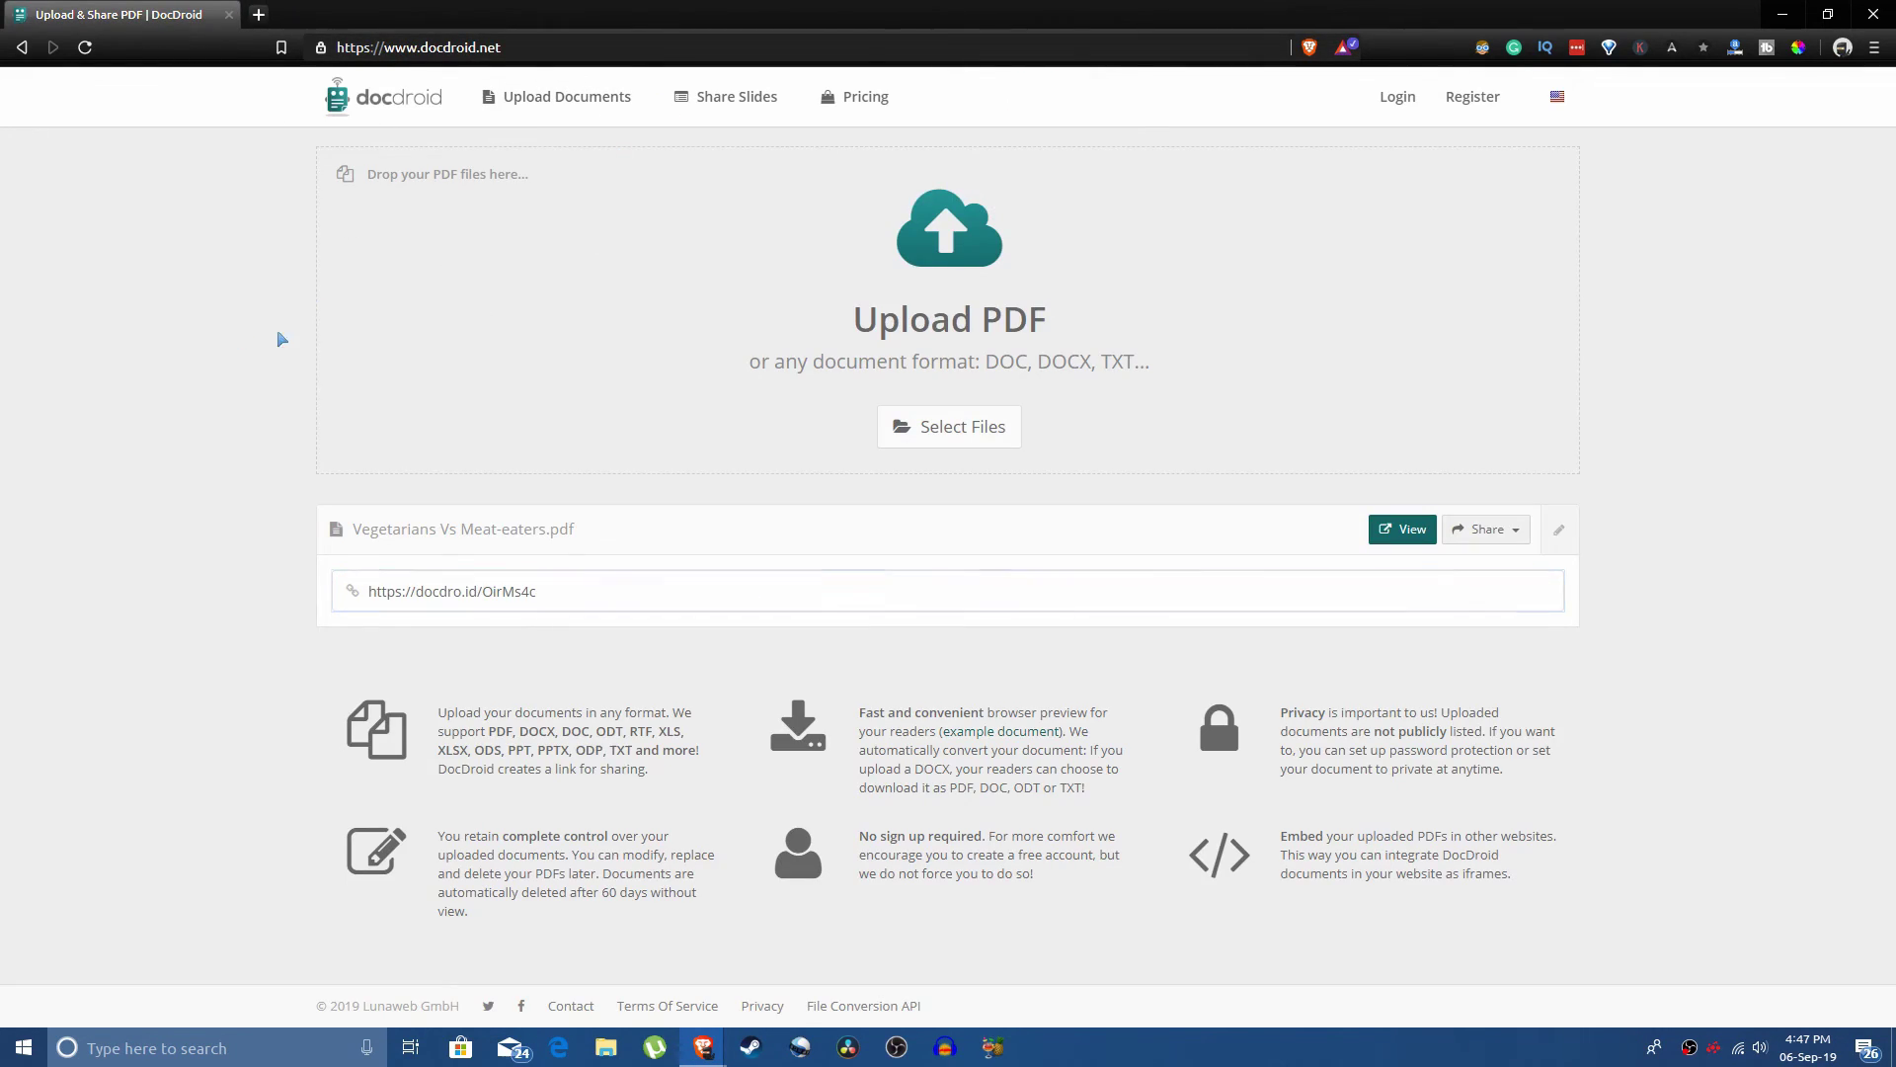
pyautogui.moveTo(655, 512); pyautogui.dragTo(322, 533)
pyautogui.click(260, 544)
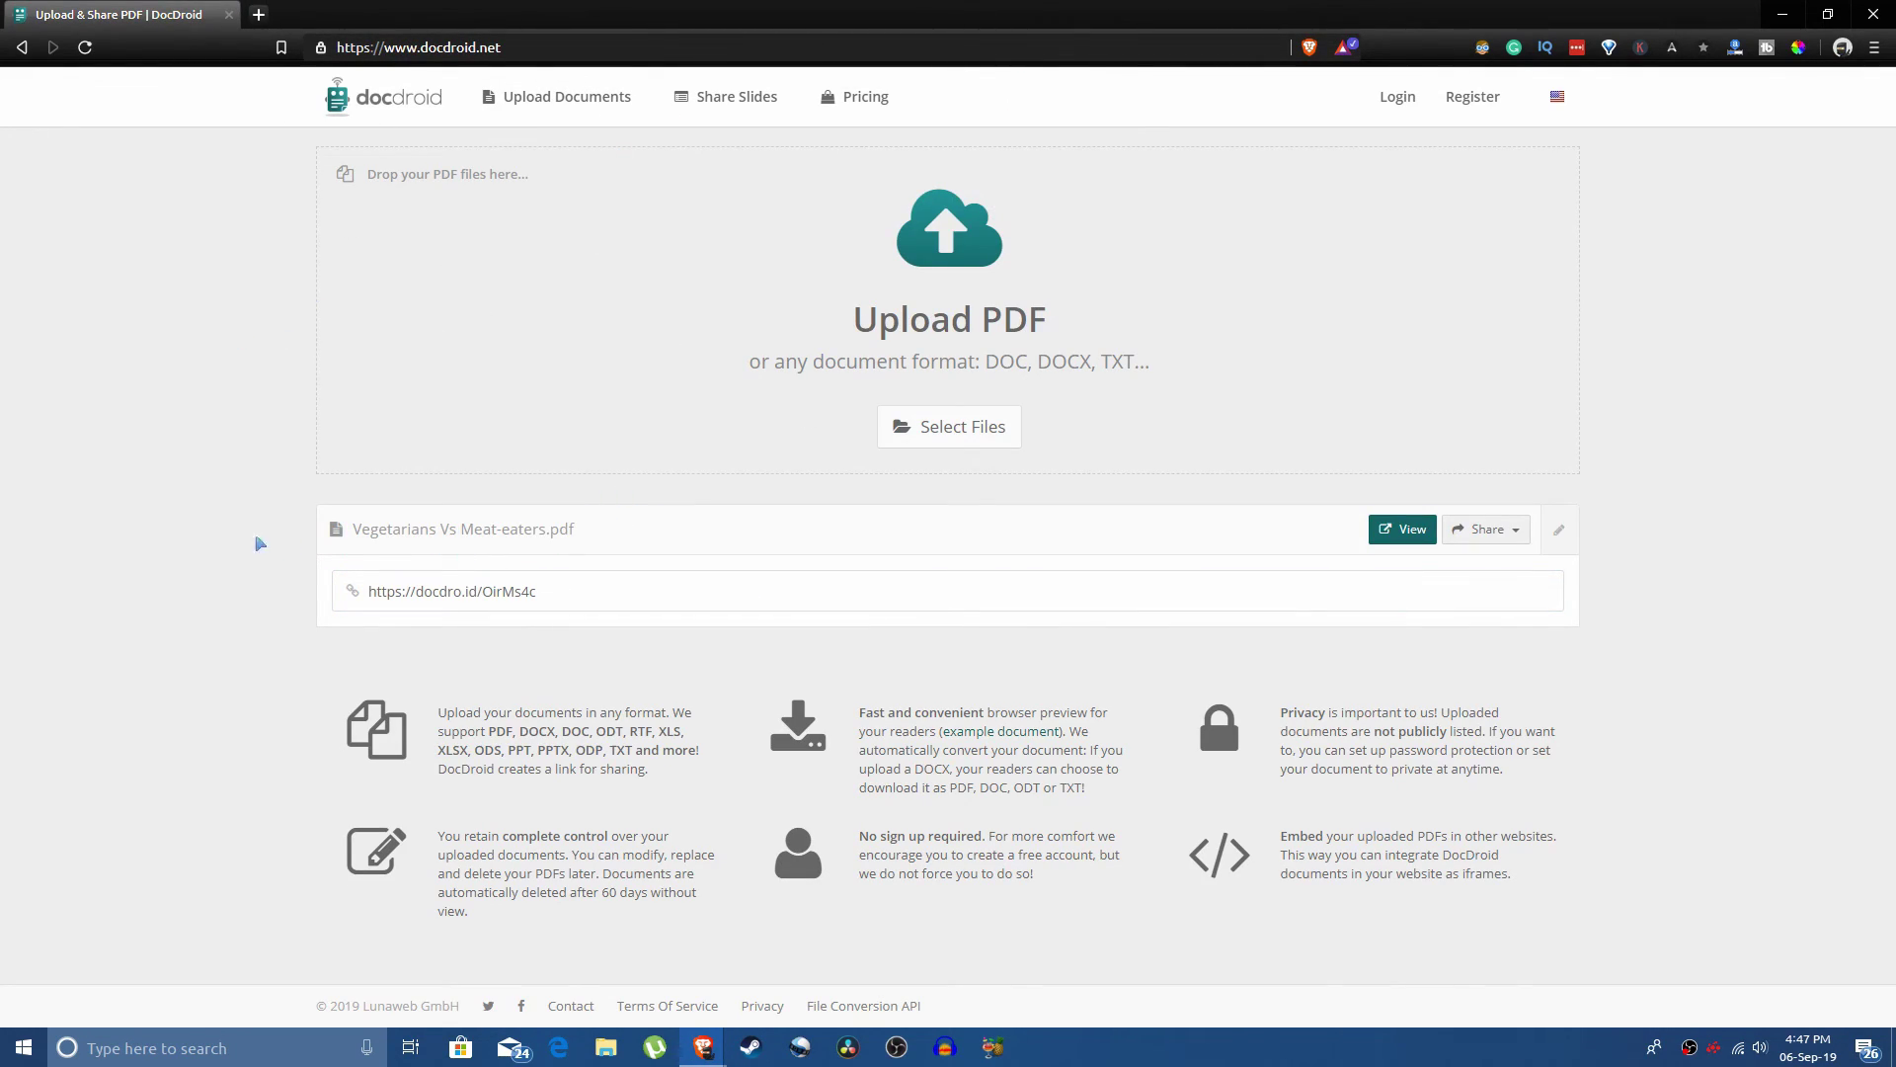